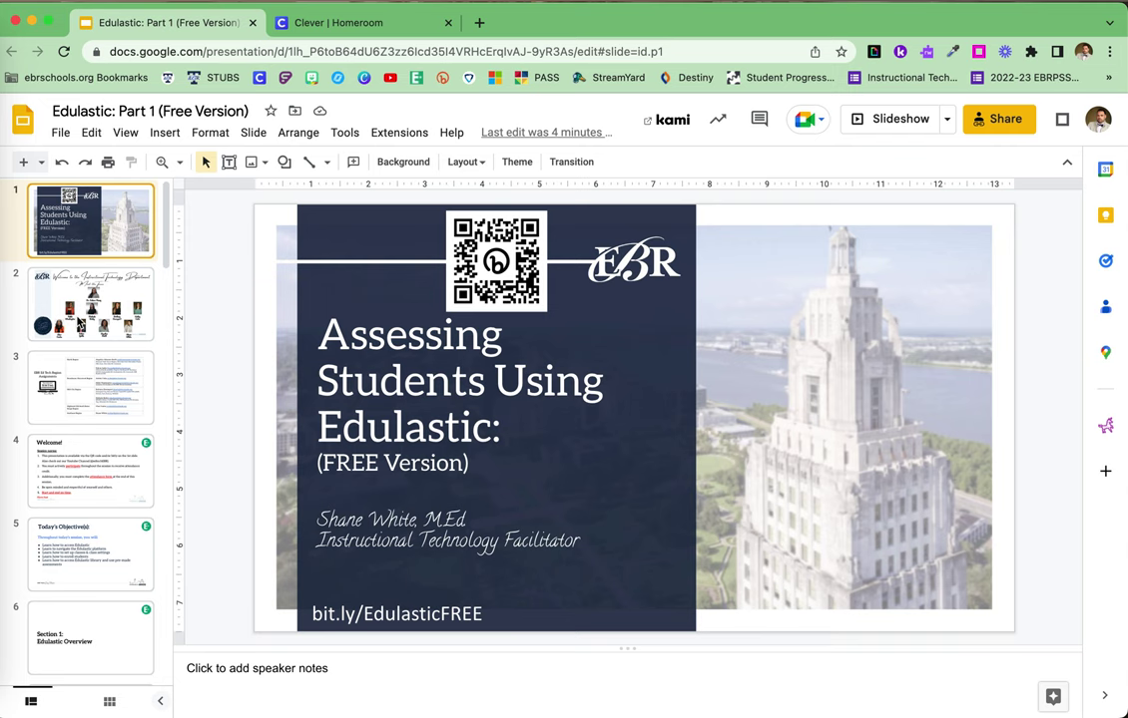
Step: Show slide 2, the Meet the Team slide, of the Edulastic deck
click(128, 312)
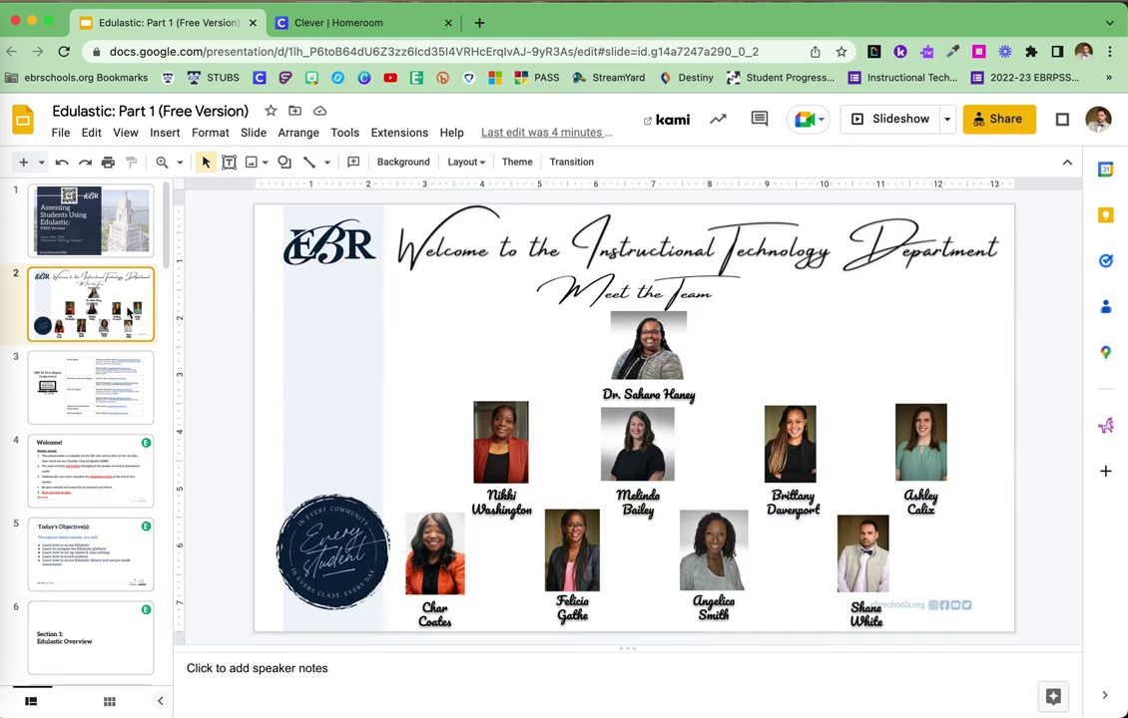
Step: Advance past the Region Assignments slide to slide 4, Welcome!, with the session norms
click(121, 409)
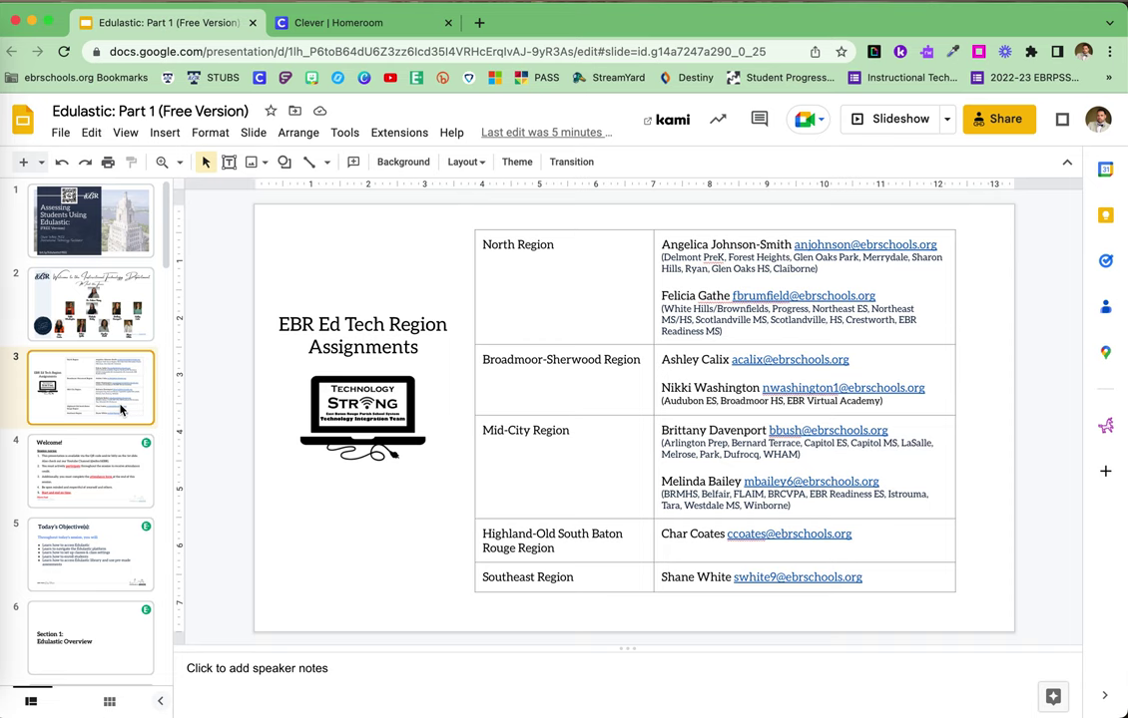
key(Down)
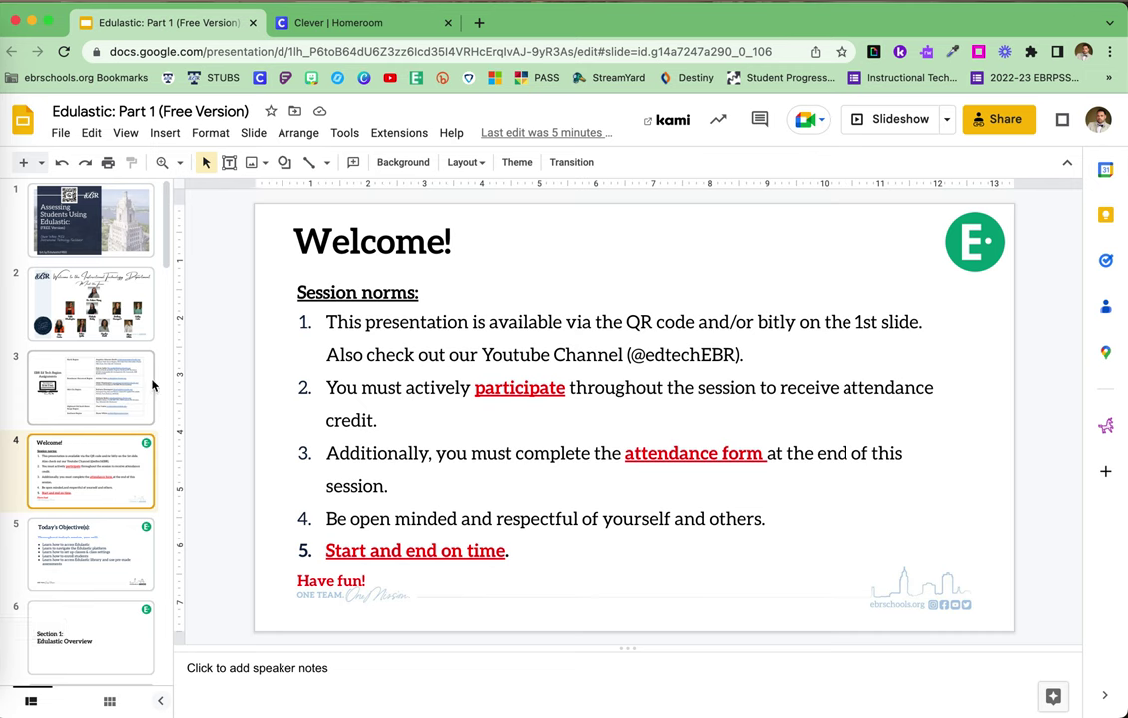
Step: Advance past Today's Objectives and Section 1 to slide 7, 'Why Use Edulastic -VS- Others?'
key(Down)
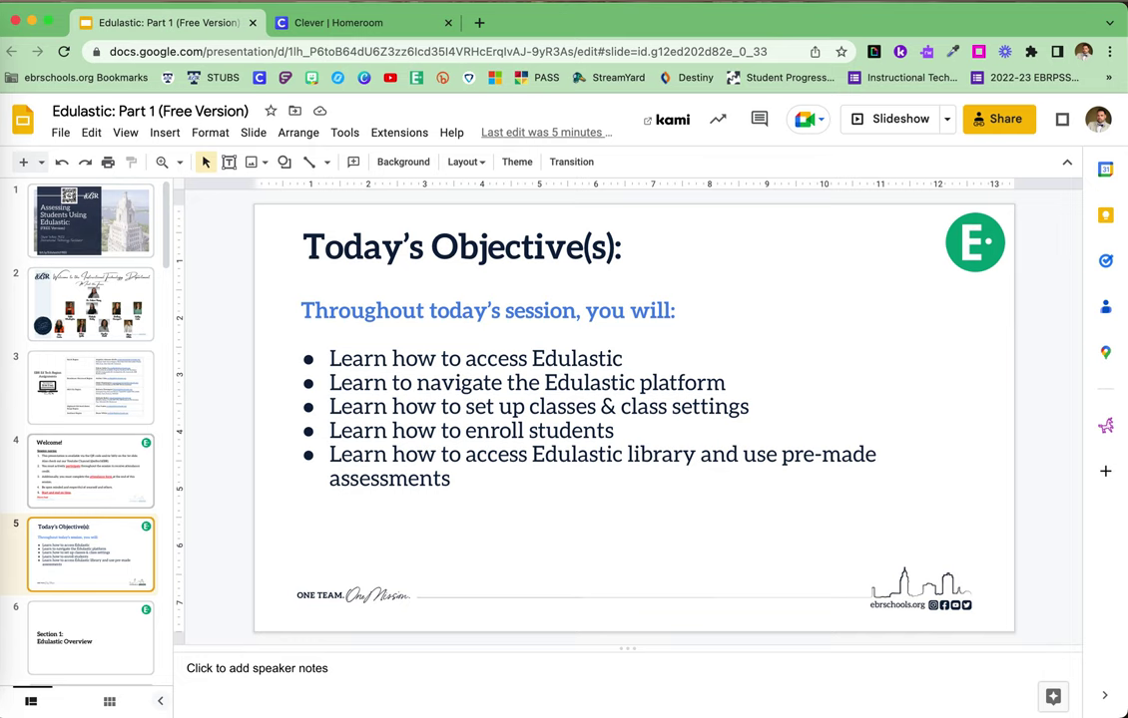
click(77, 644)
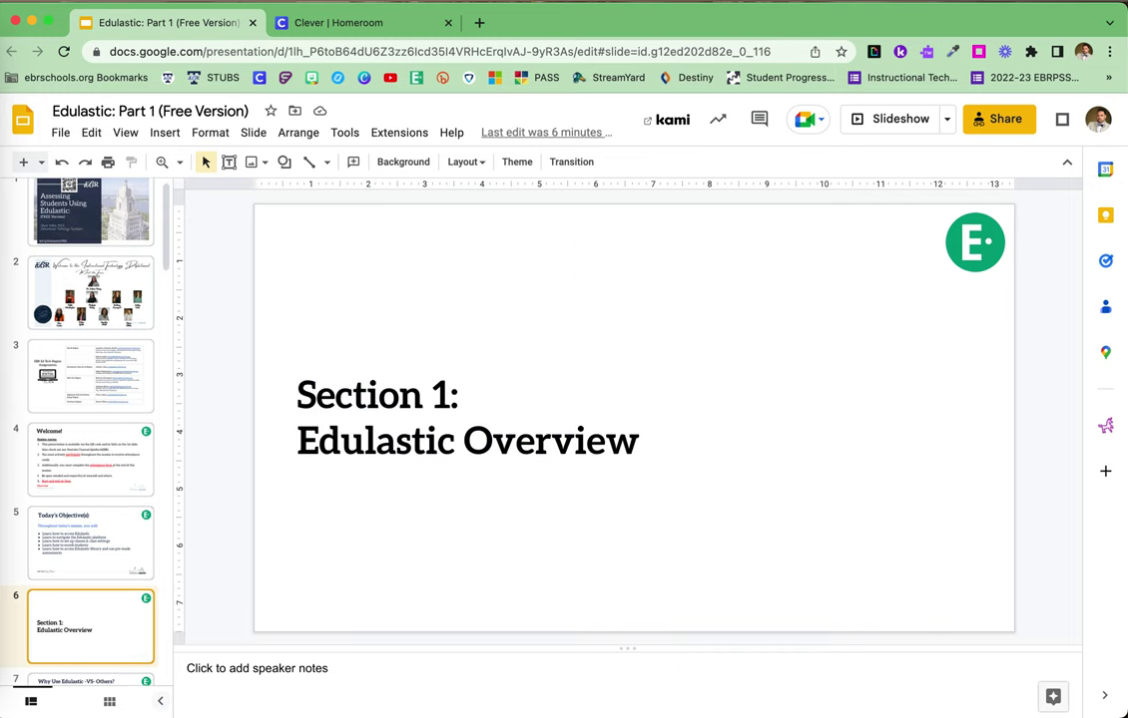
key(Down)
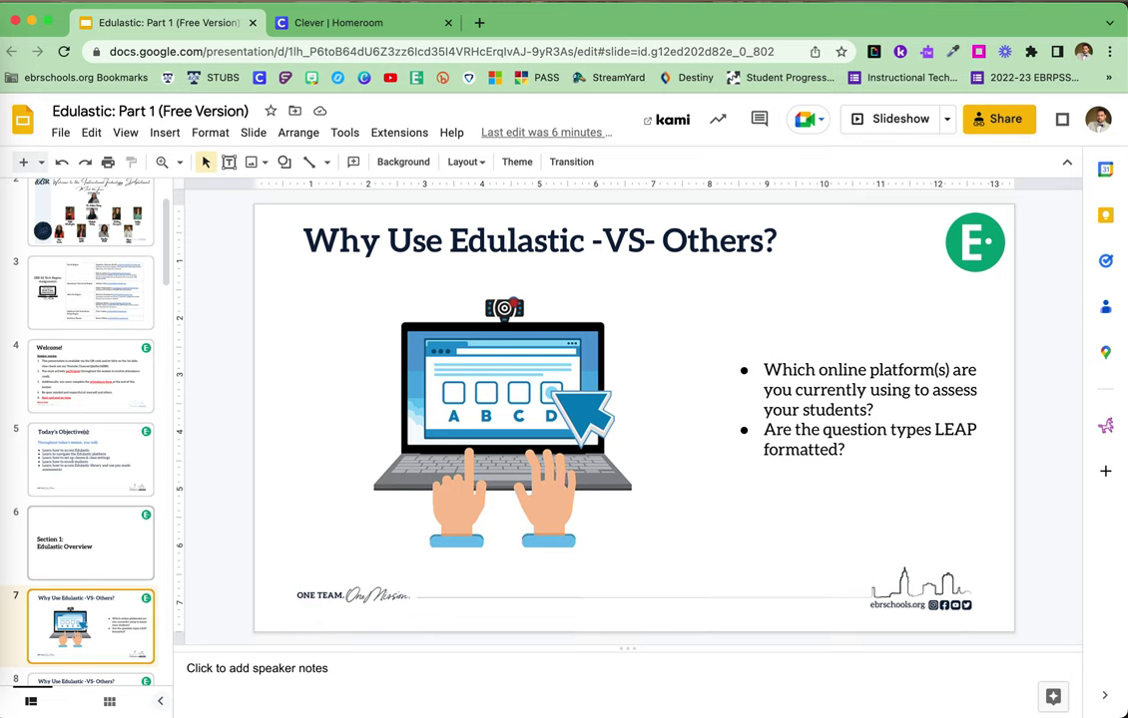
Step: Advance past the features slide to slide 9, on missing district support for Edulastic
key(Down)
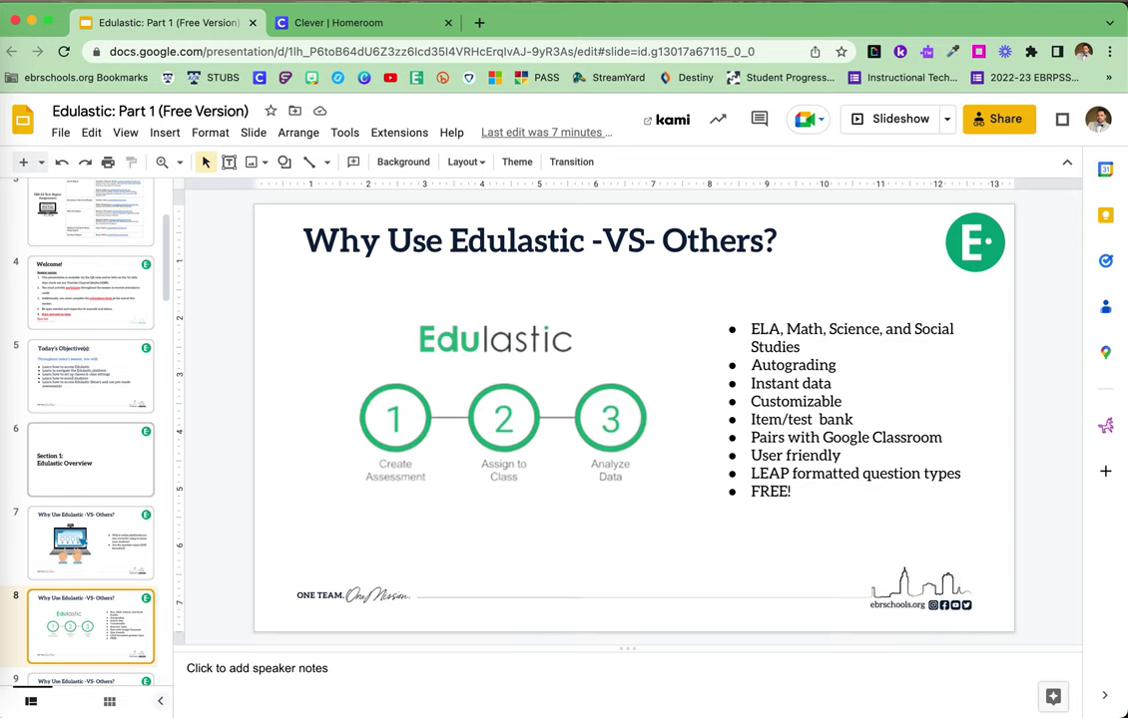
key(Down)
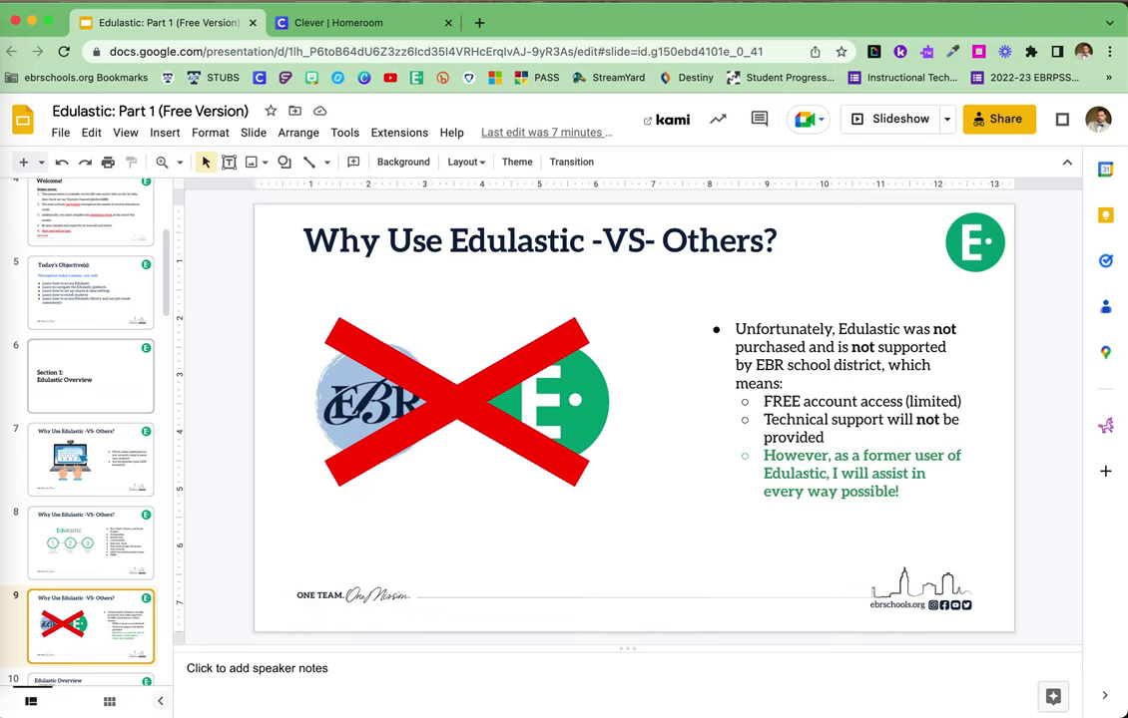
Step: Advance past the plan comparison to the overview video slide, then switch to Clever Homeroom
key(Down)
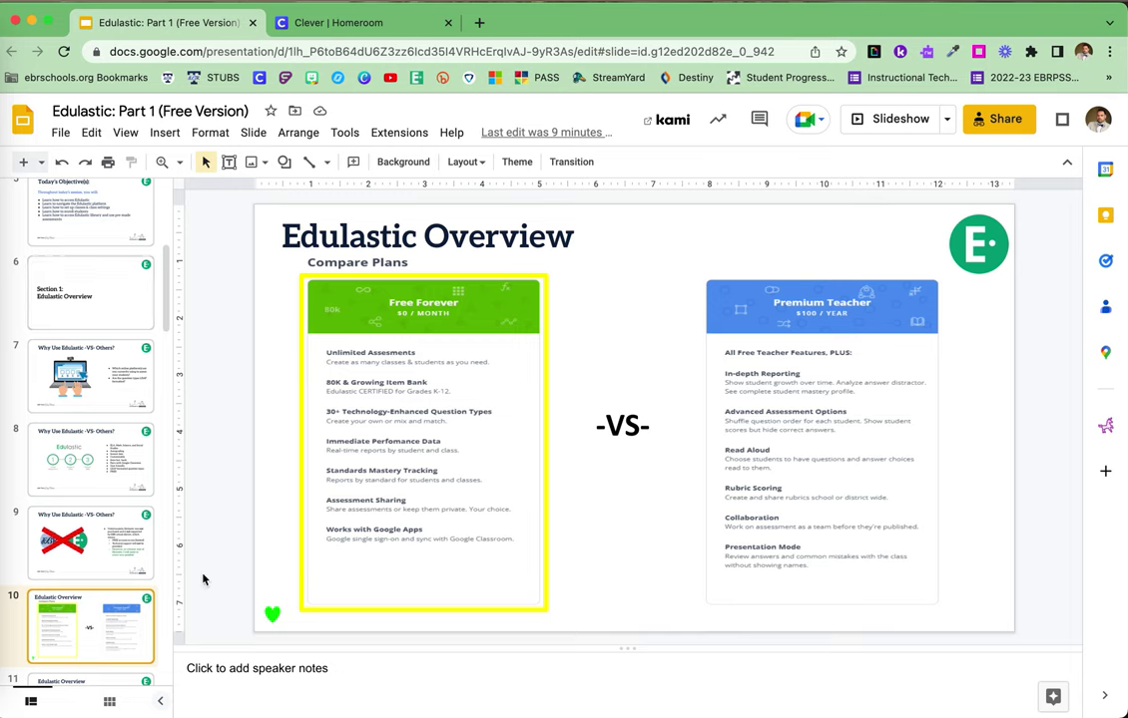
key(Down)
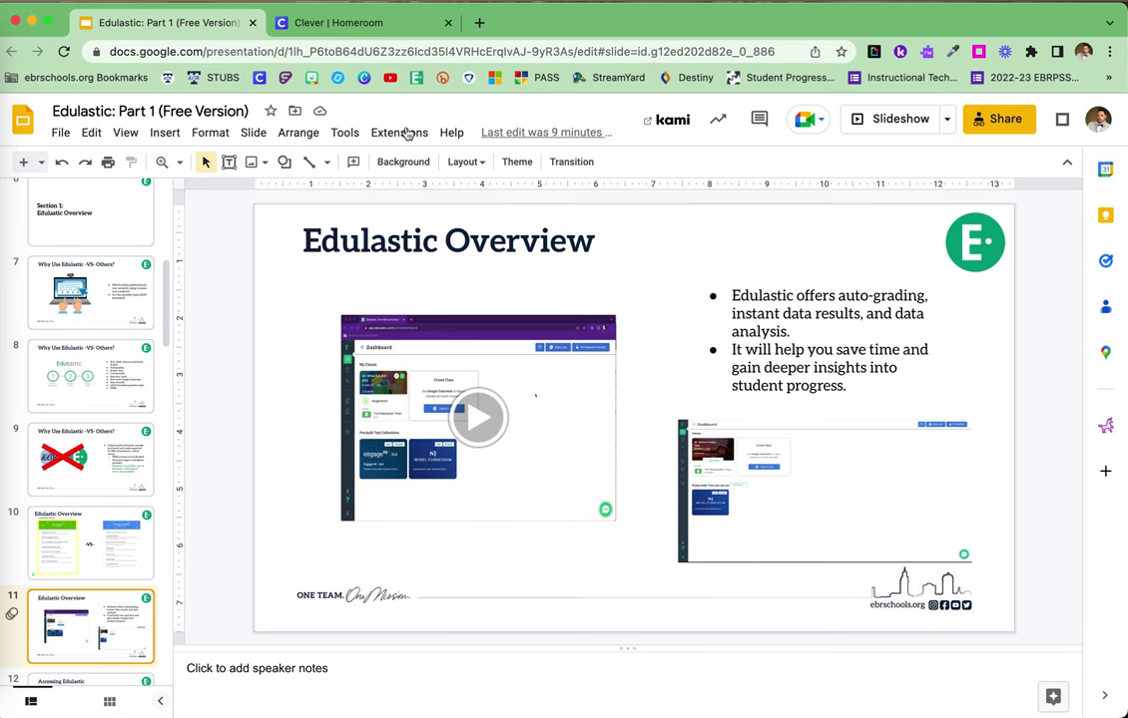
click(350, 27)
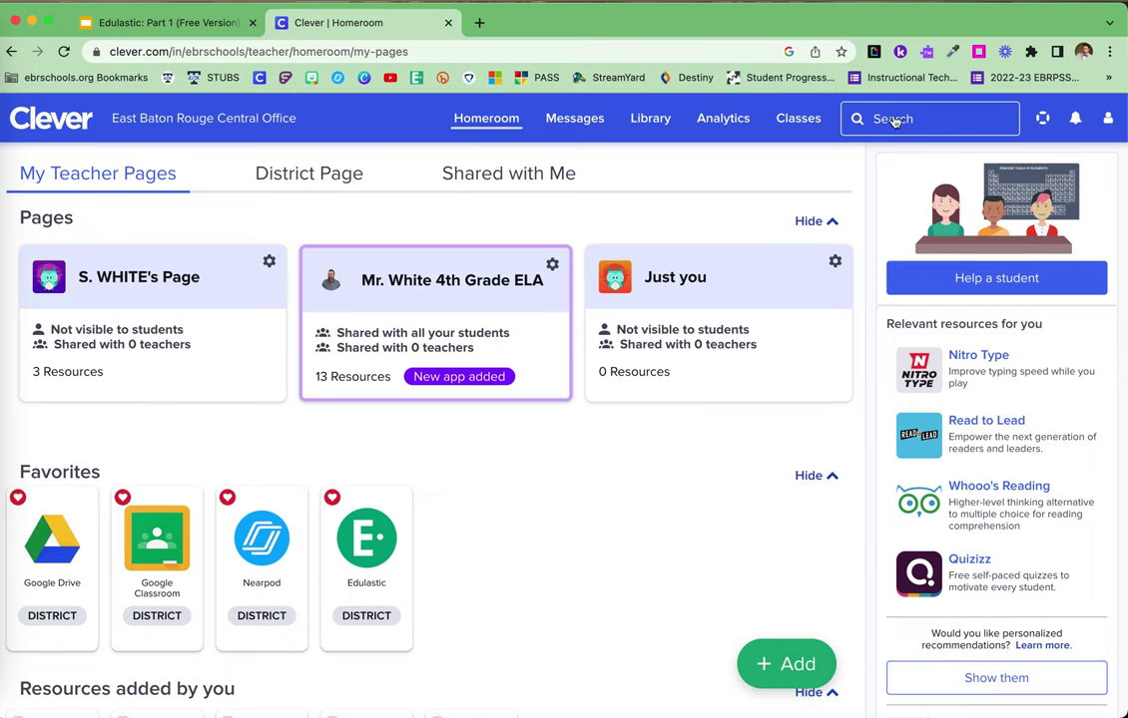
Step: Launch Edulastic from the Clever favorites, opening the teacher dashboard in a new tab
click(377, 564)
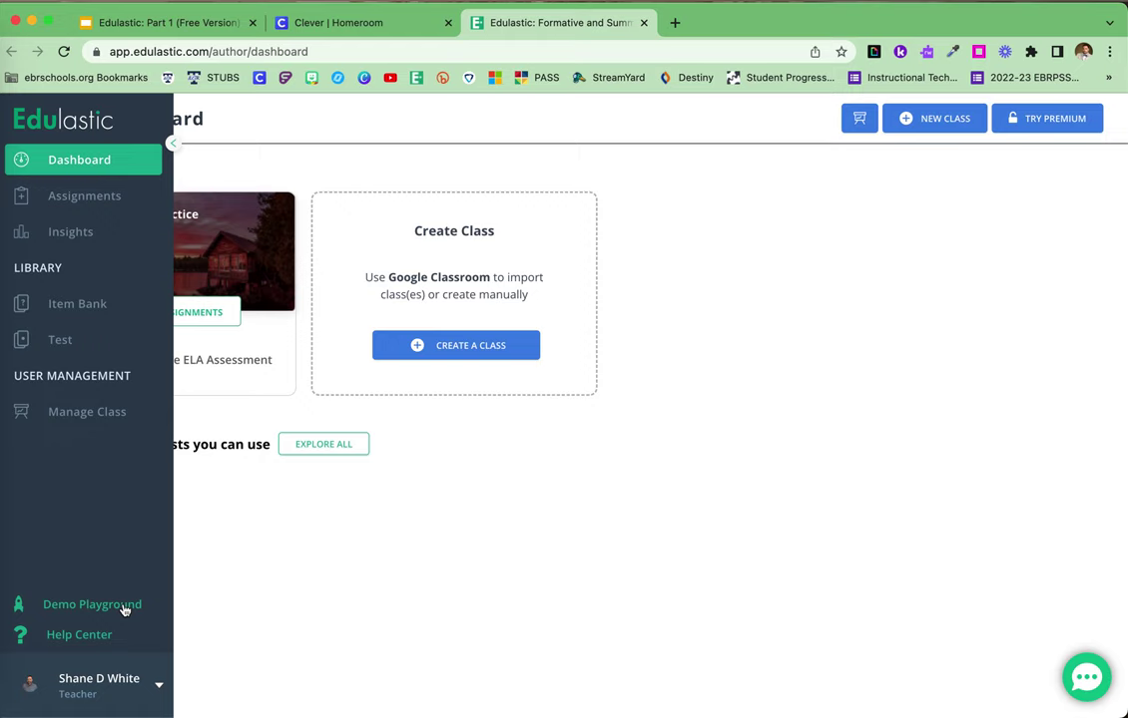
click(124, 608)
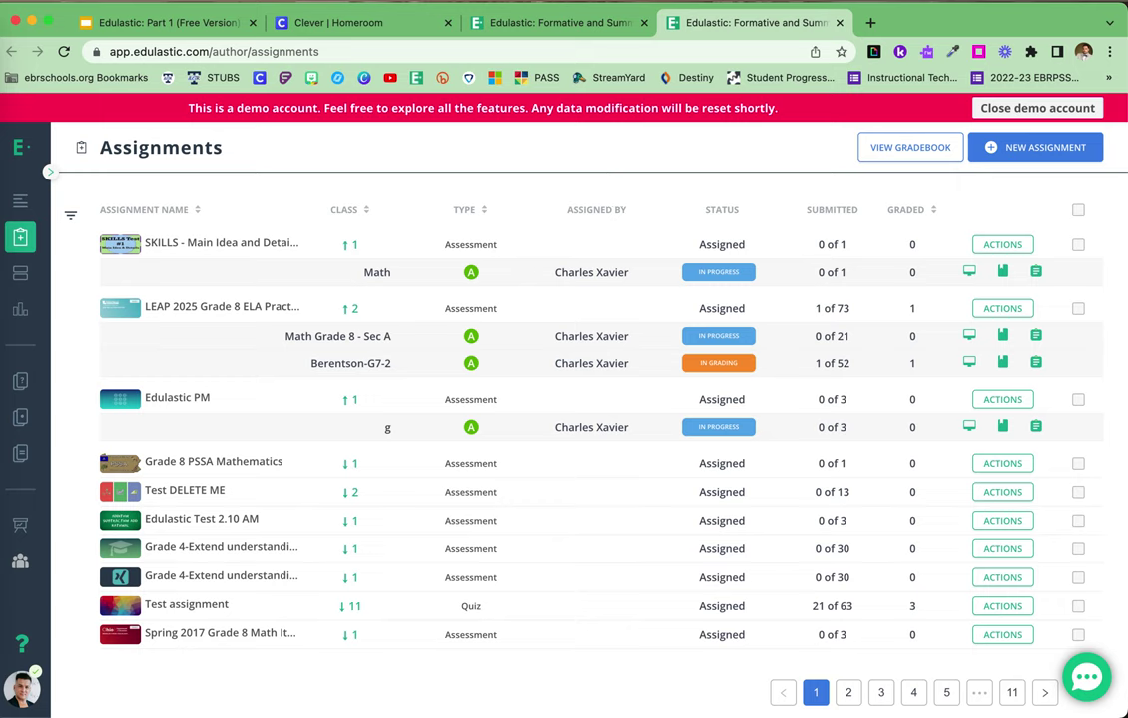
click(838, 27)
mouse_move(90, 608)
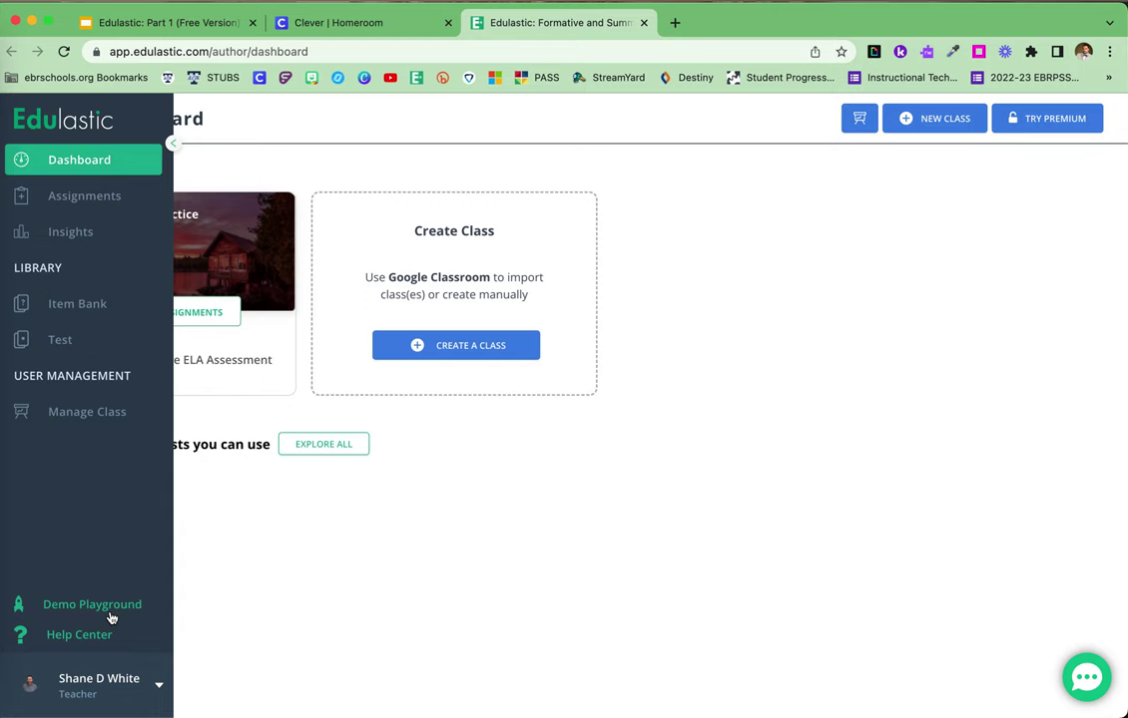
click(161, 687)
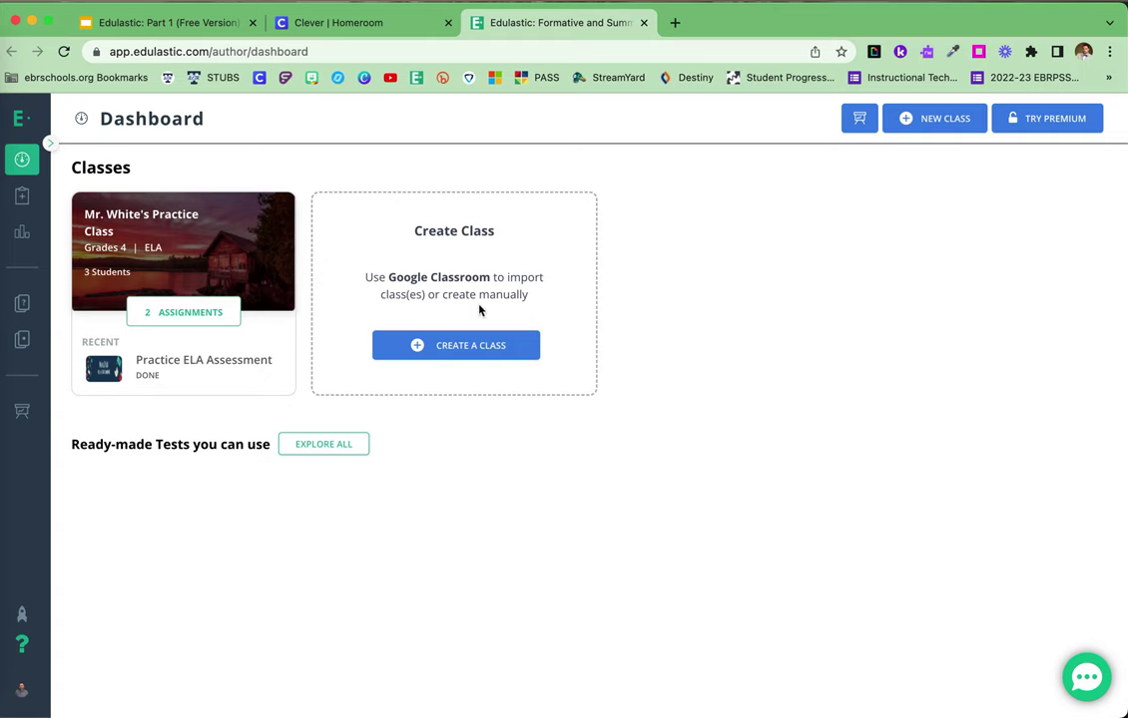
Step: Start a new class named 'Practice Class 2' and expand Advanced Settings to show its dates
click(439, 347)
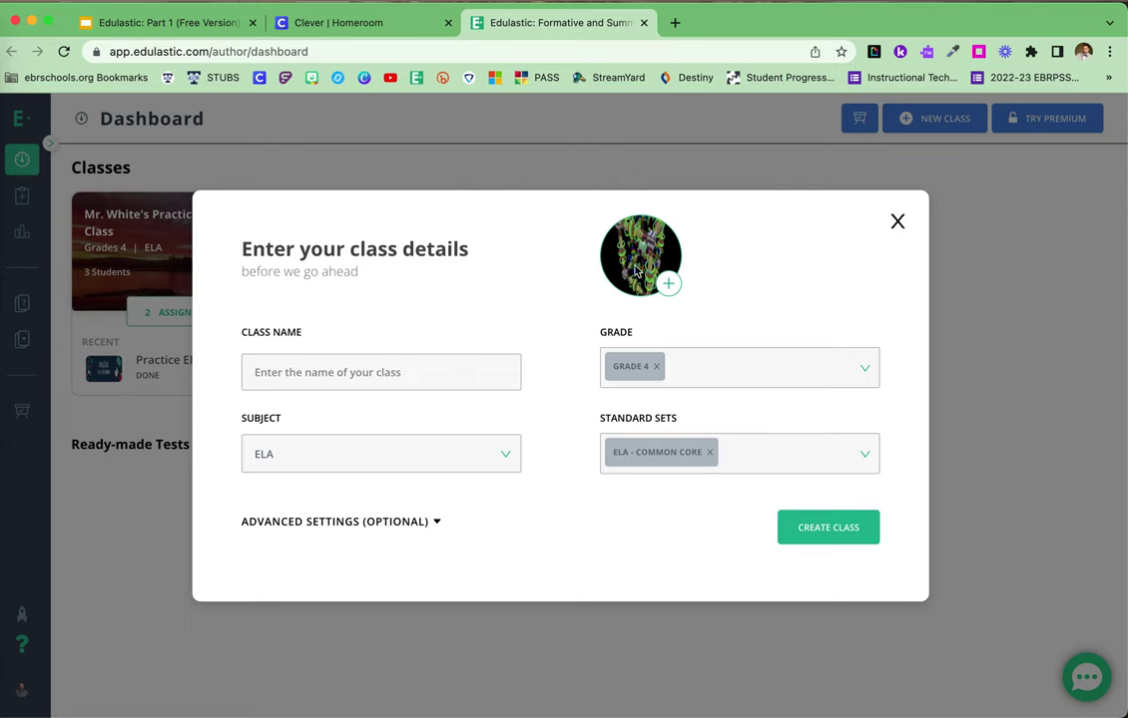
click(466, 373)
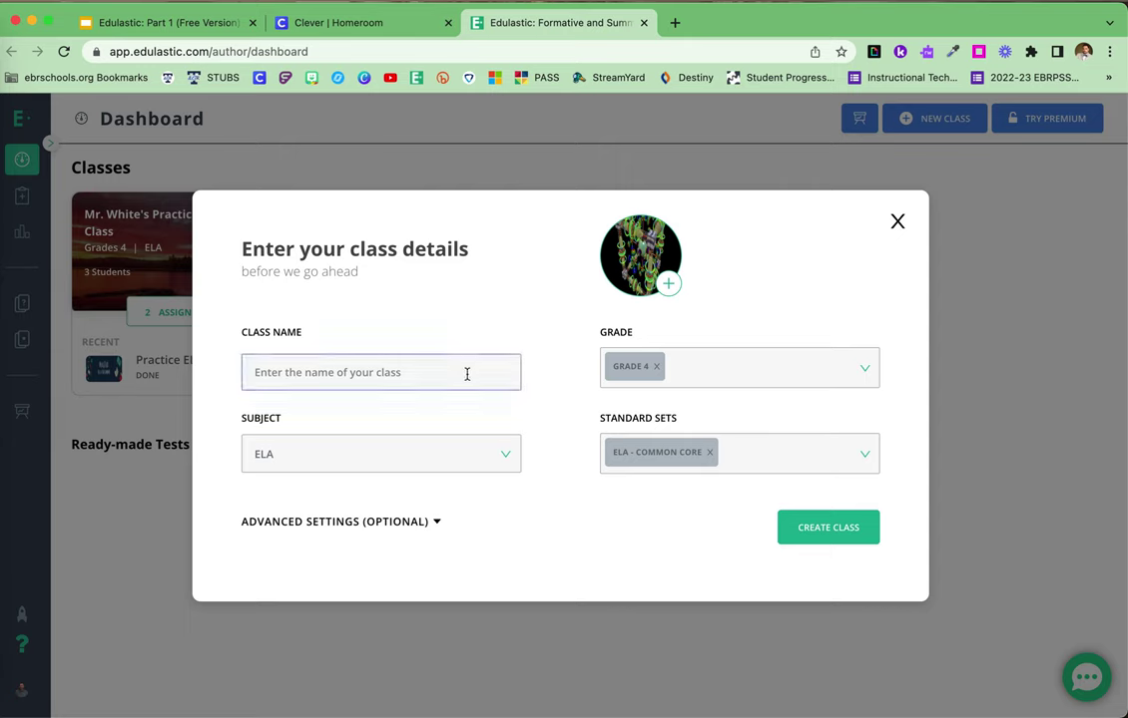
click(466, 373)
click(308, 376)
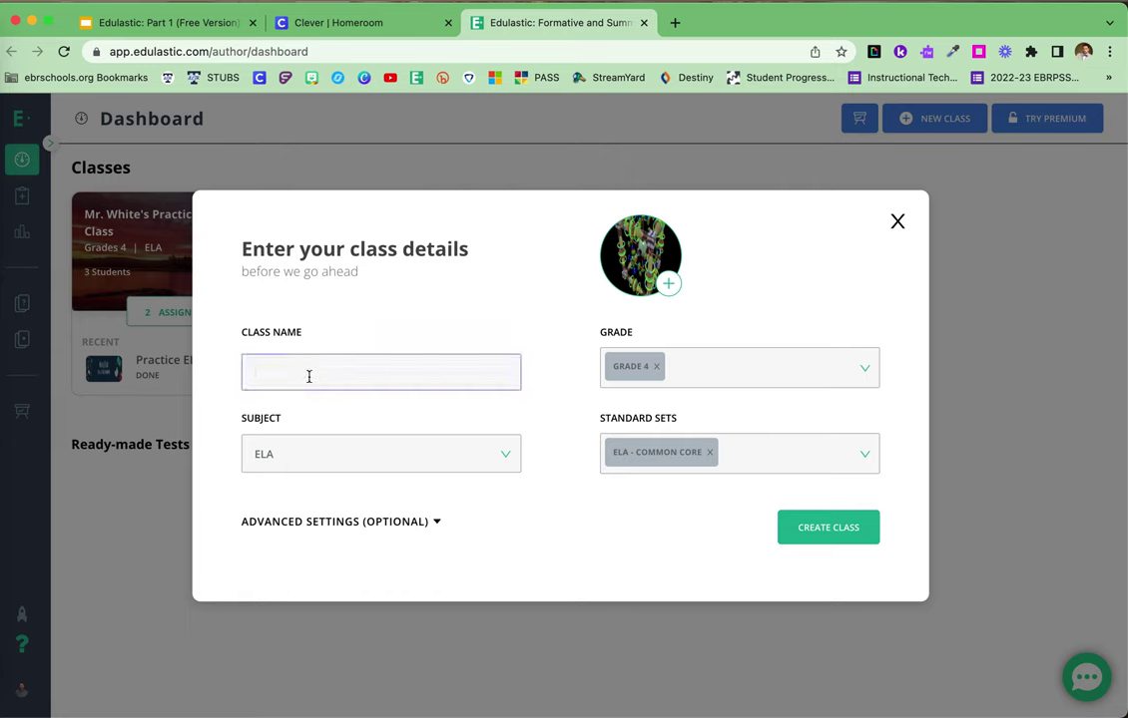
text(Practice)
text( Class 2)
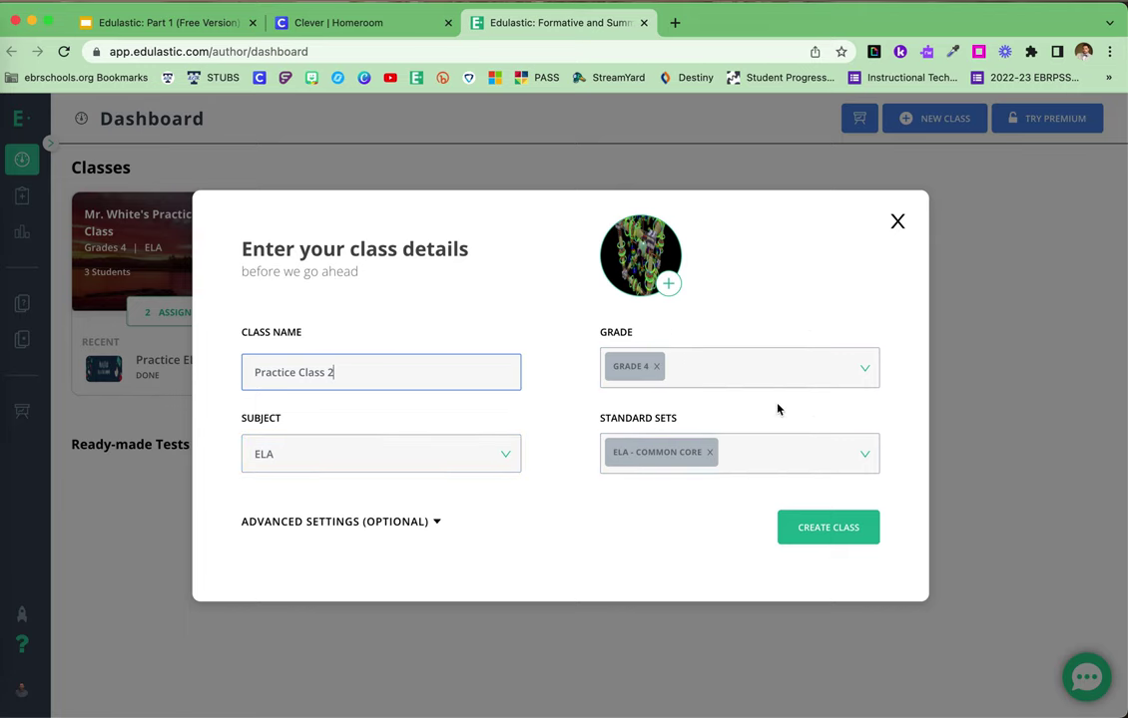
click(427, 526)
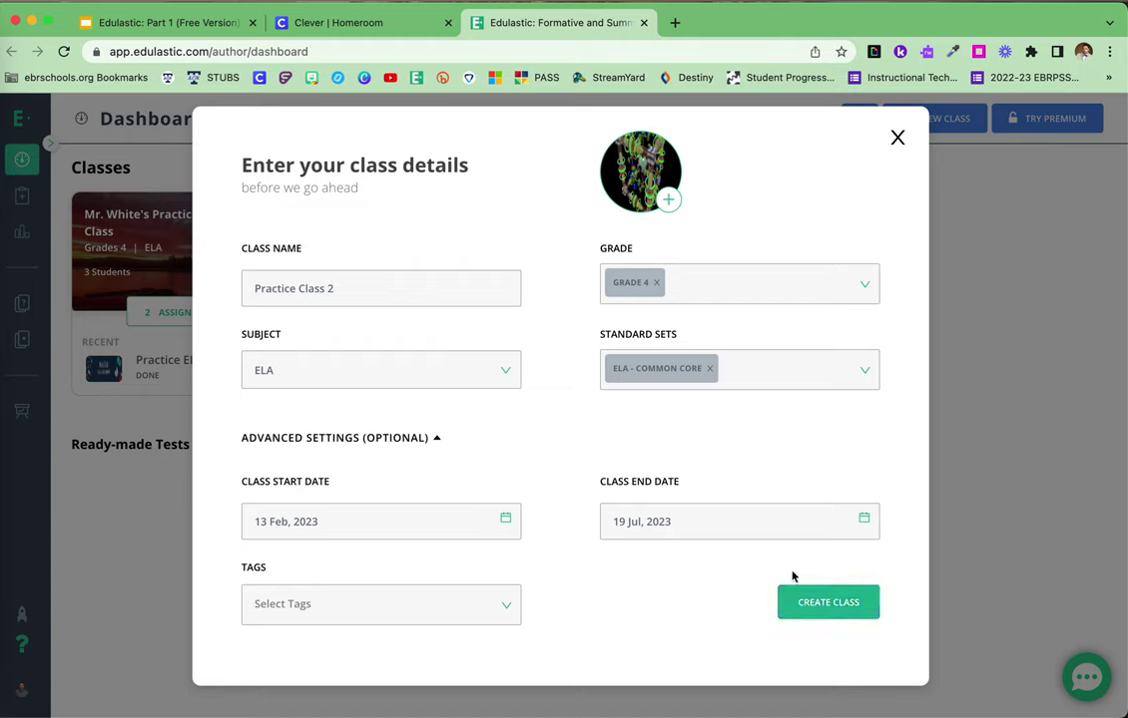
Step: Create the Practice Class 2 class from the filled-in form
click(813, 601)
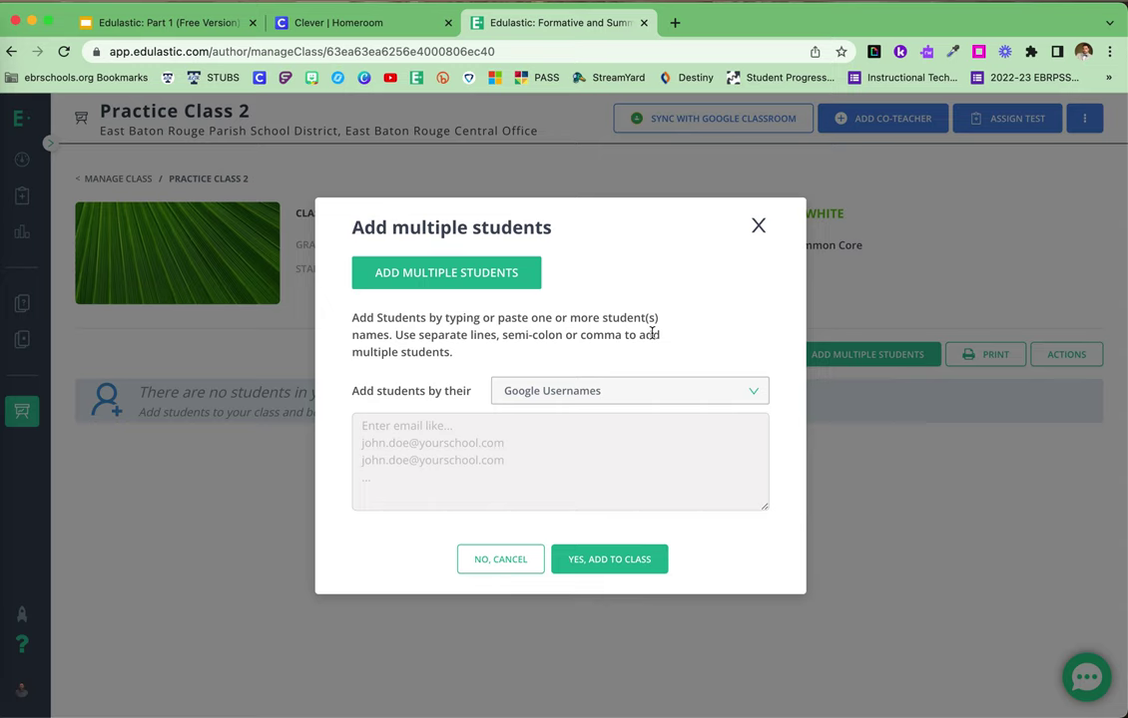
Step: Keep Google username as the student identifier, then close the form without adding students
click(583, 395)
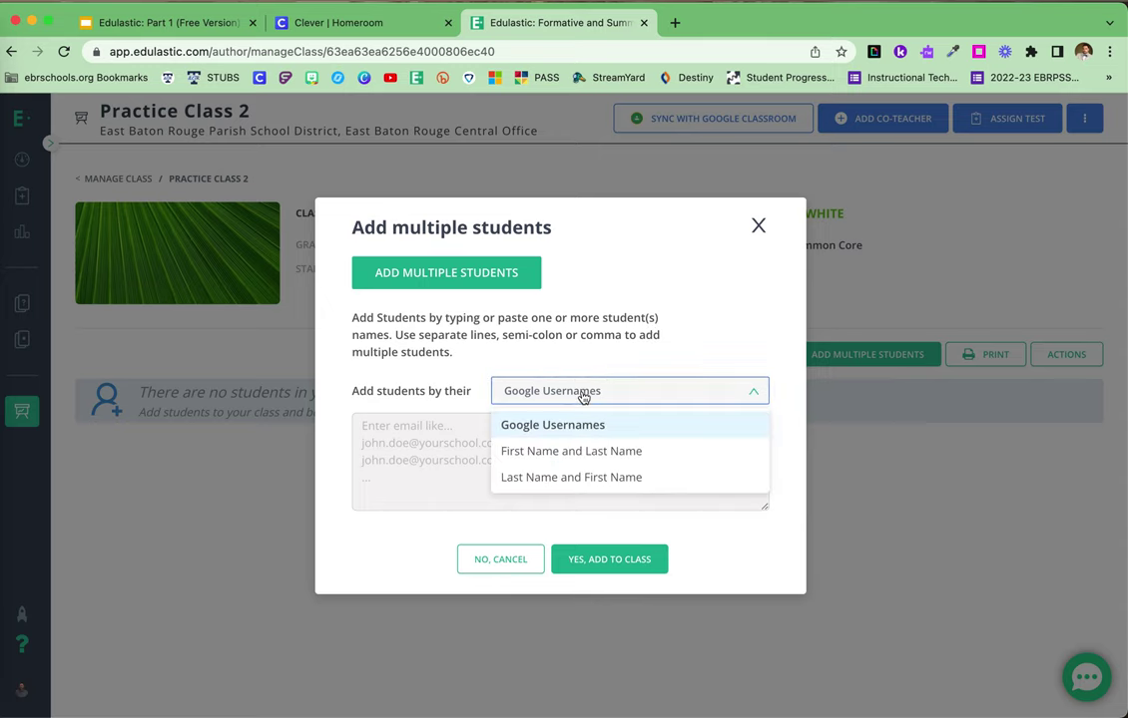
click(584, 395)
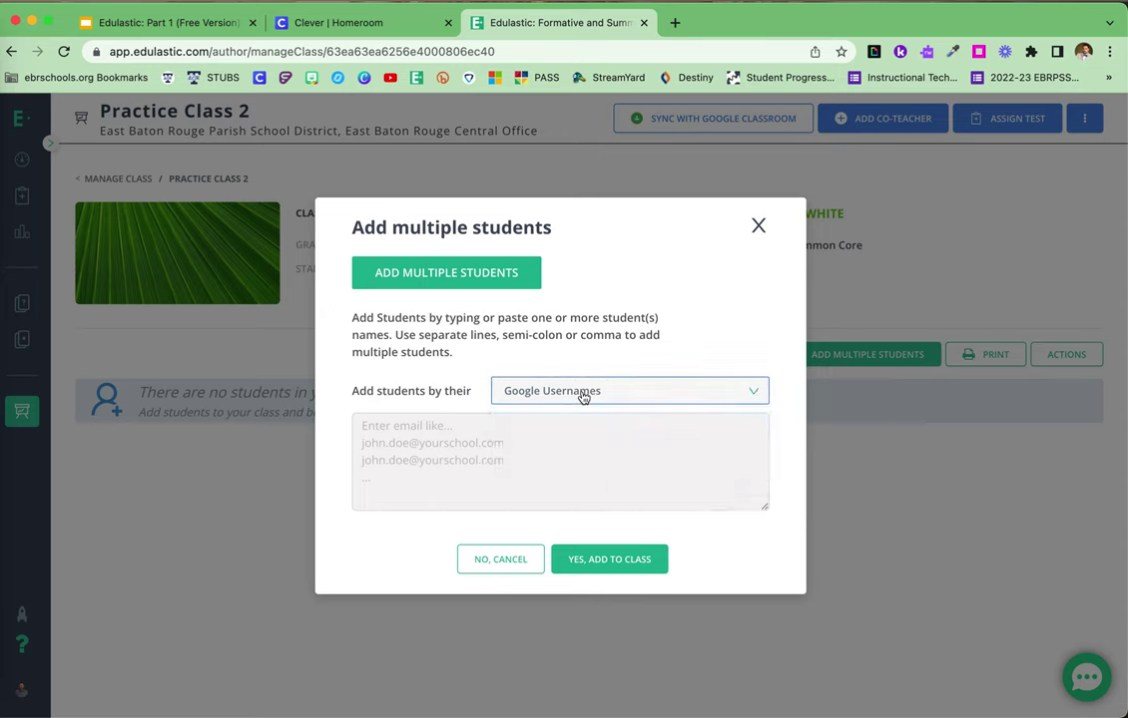
click(565, 456)
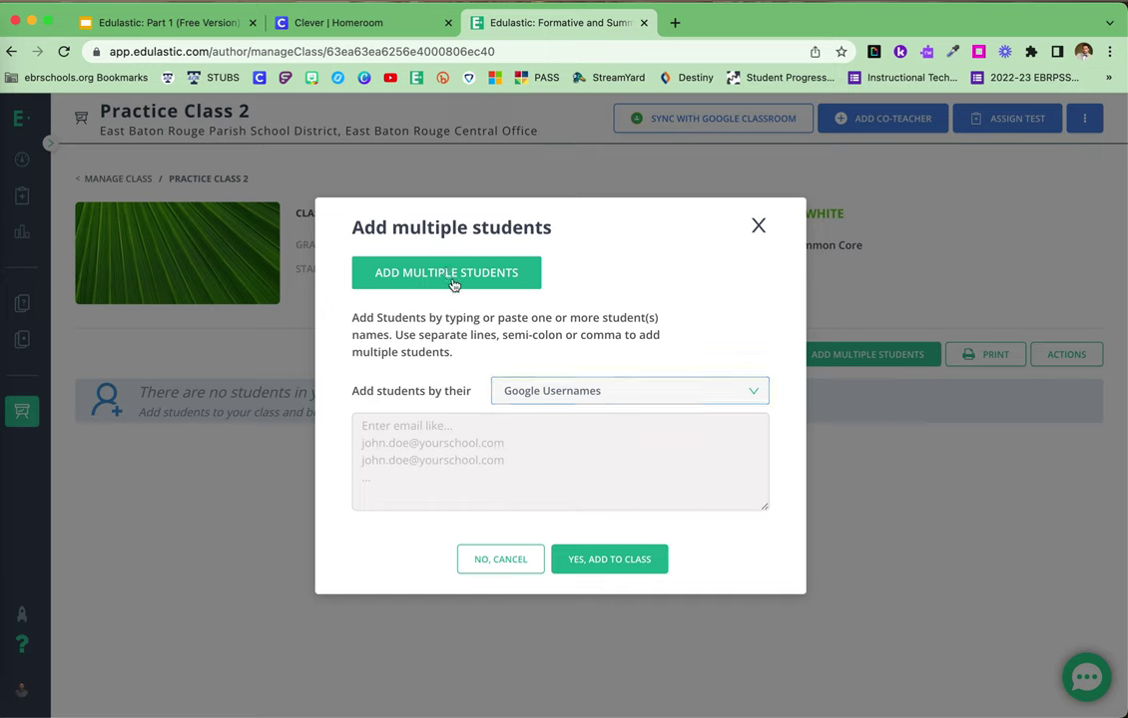
click(430, 278)
click(392, 426)
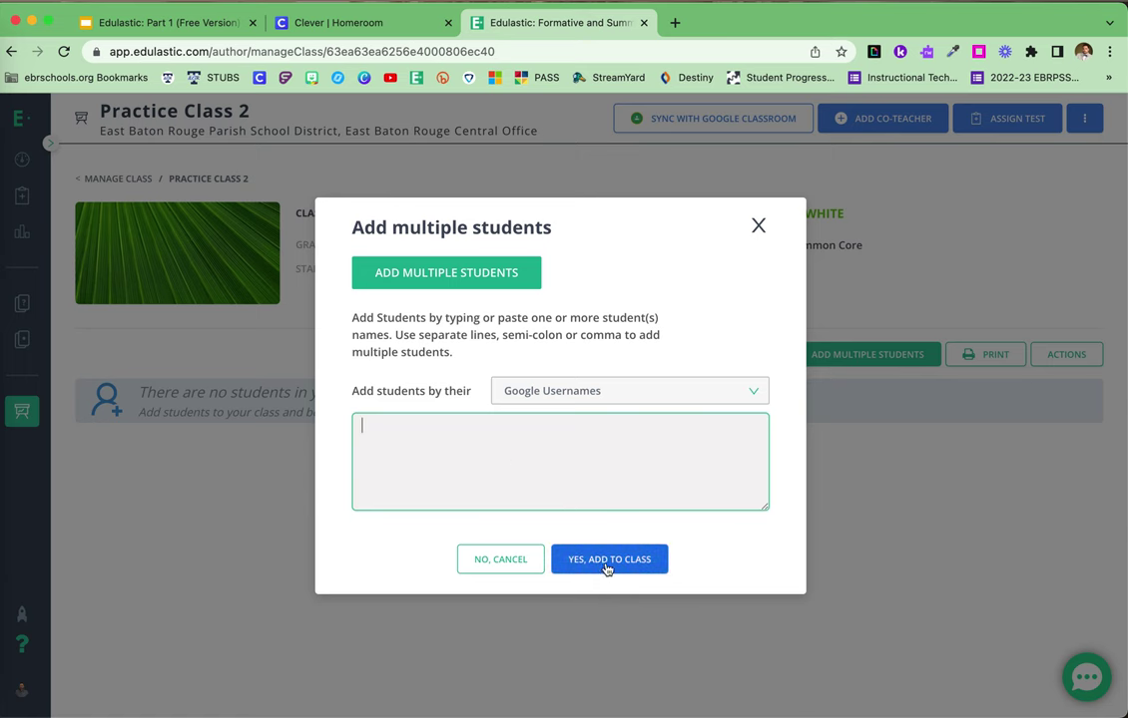
click(760, 227)
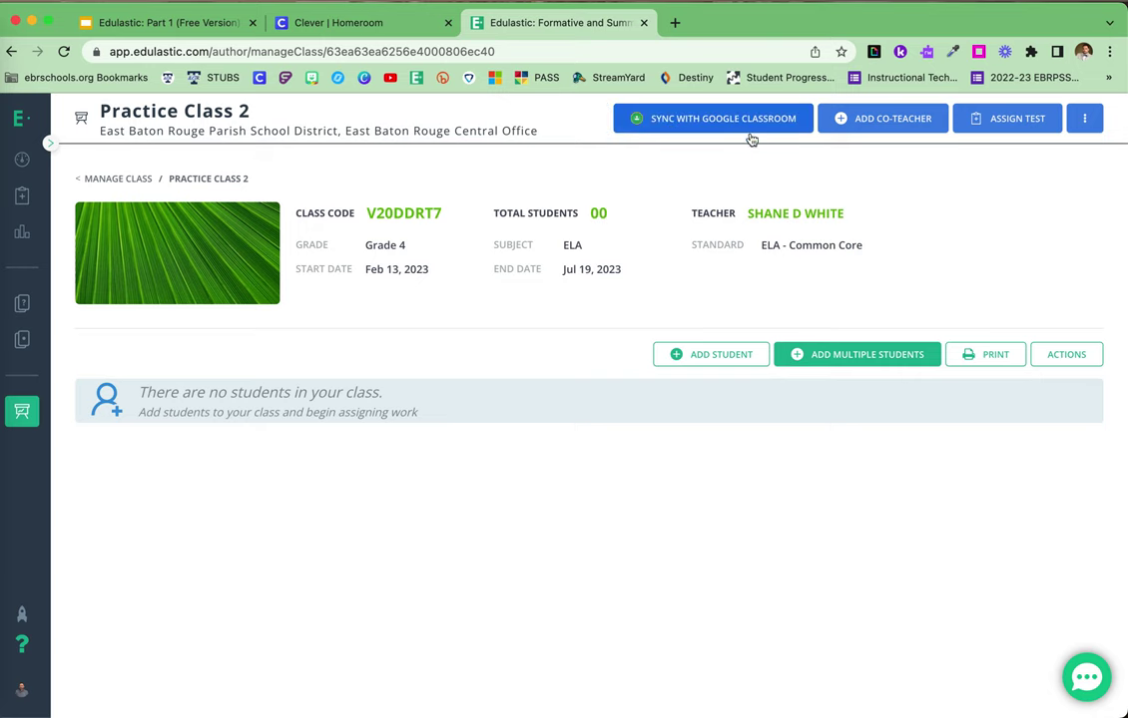
click(721, 119)
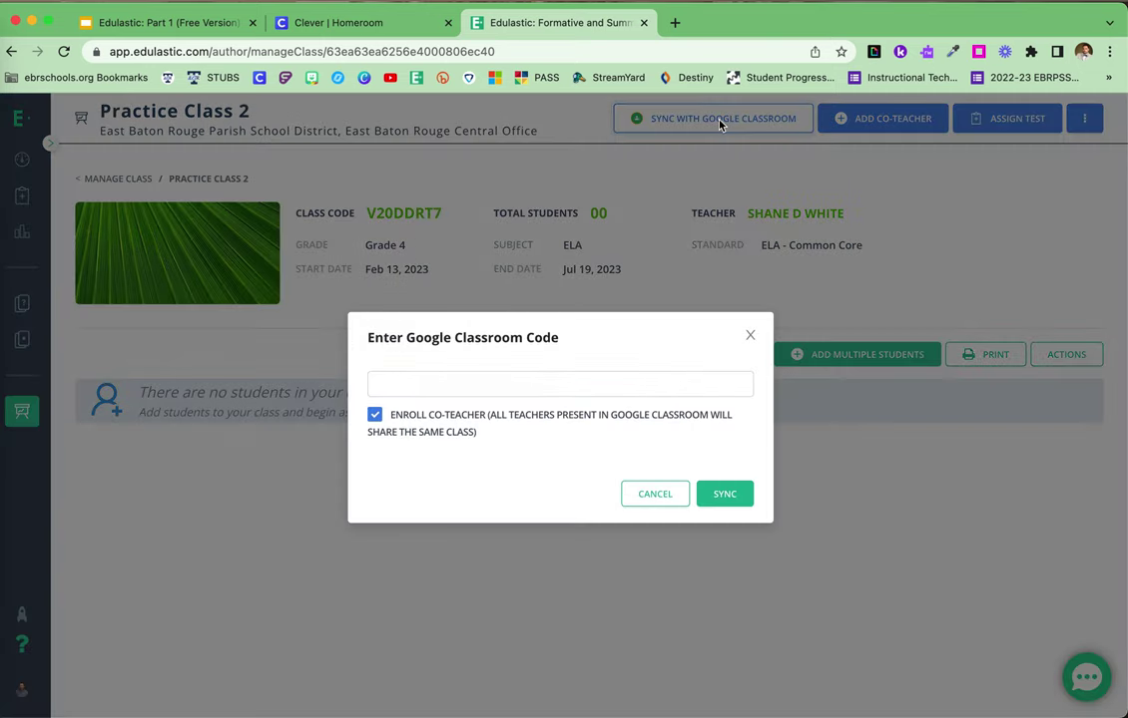
click(655, 385)
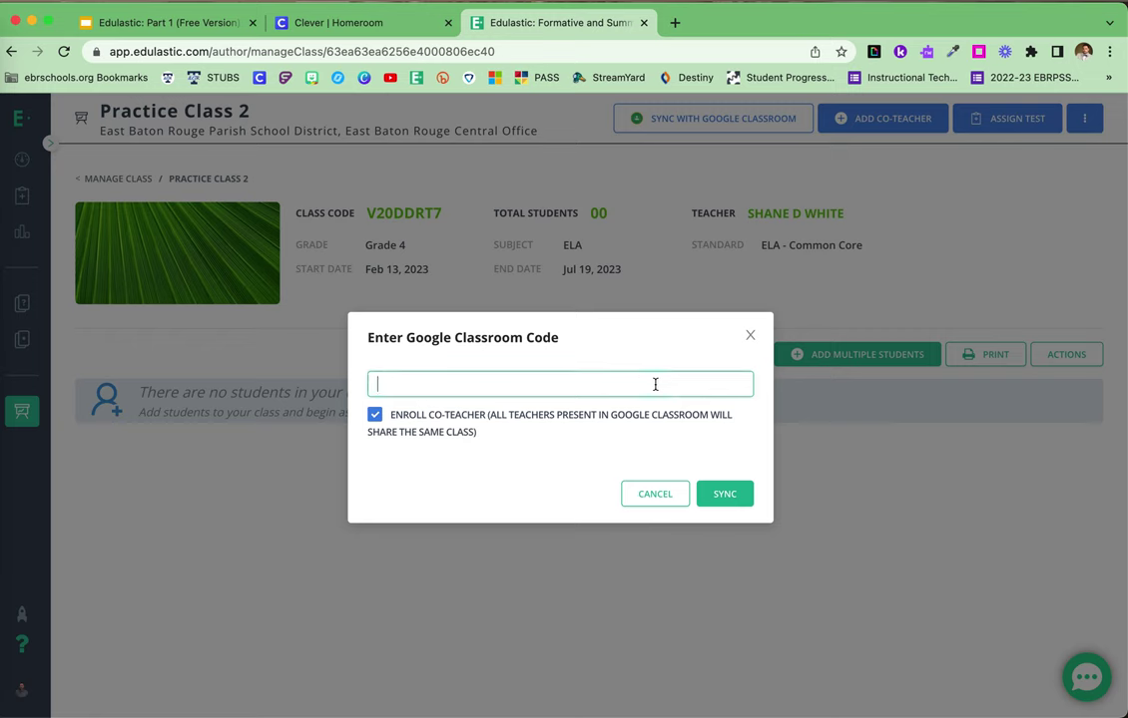
click(733, 499)
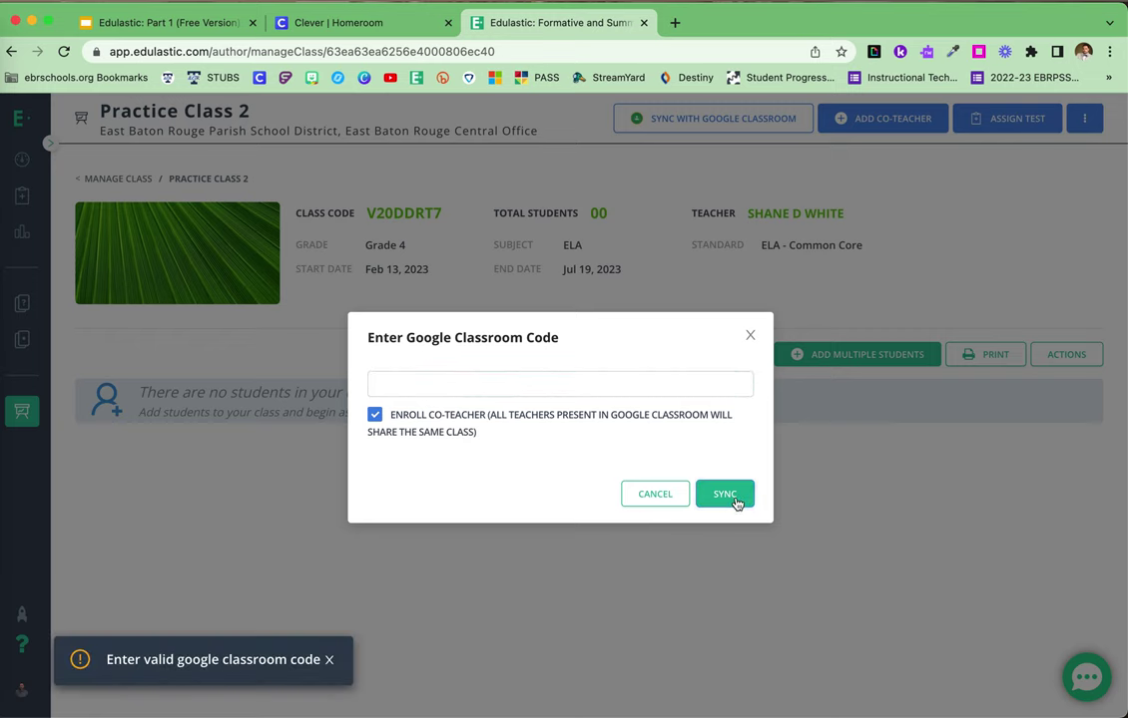
click(521, 387)
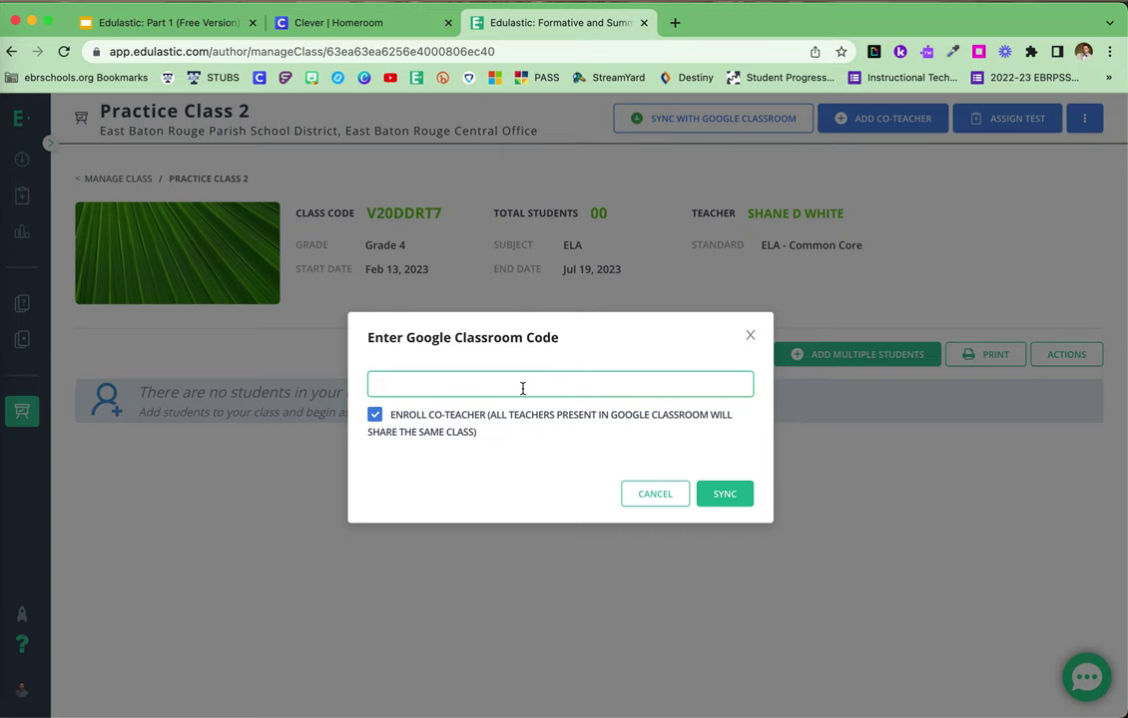
click(750, 335)
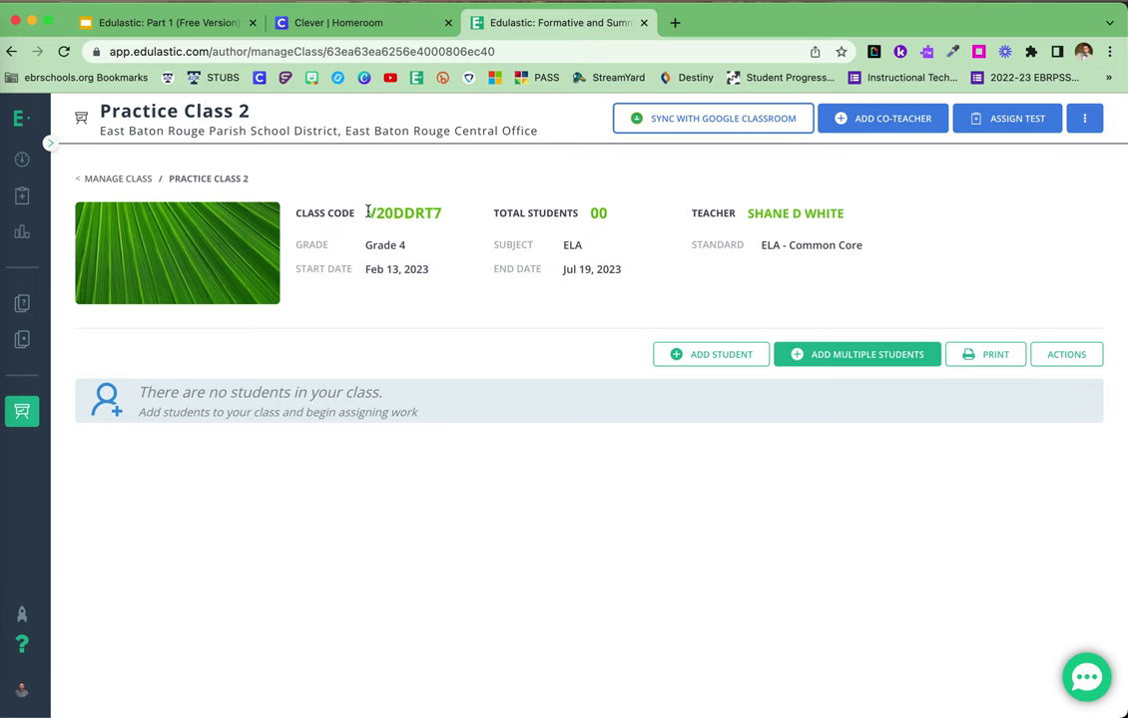
Step: Highlight class code V20DDRT7, view class options, then go to the Dashboard and Item Bank
drag(368, 214, 444, 212)
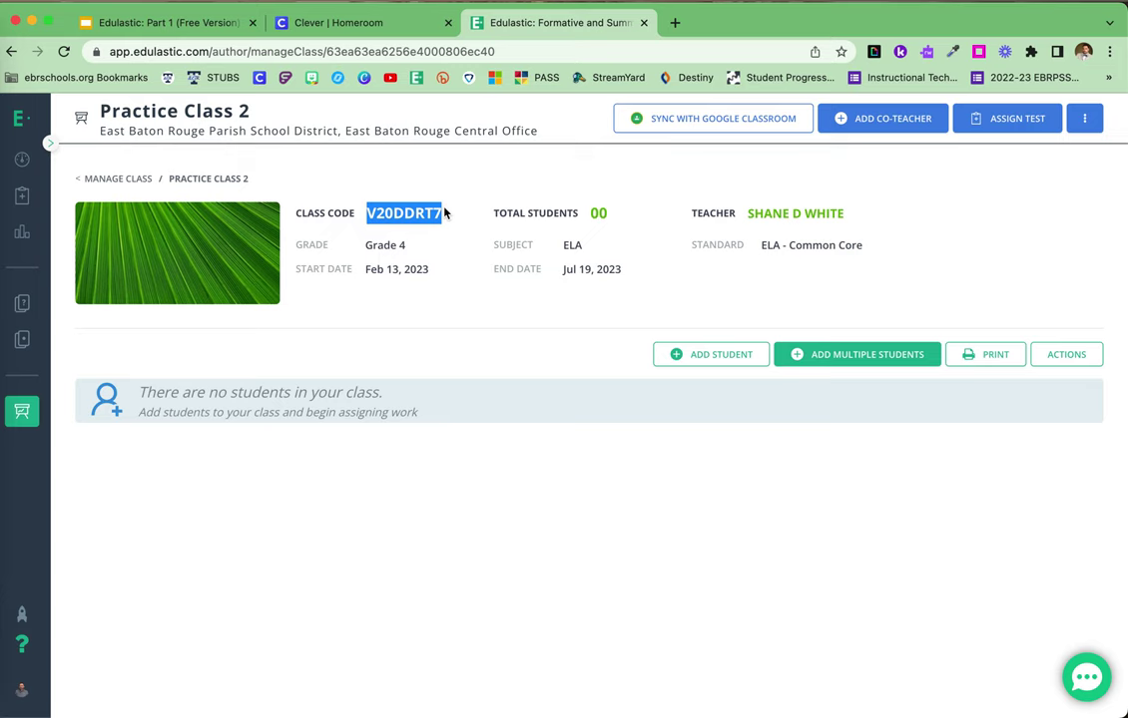
click(452, 228)
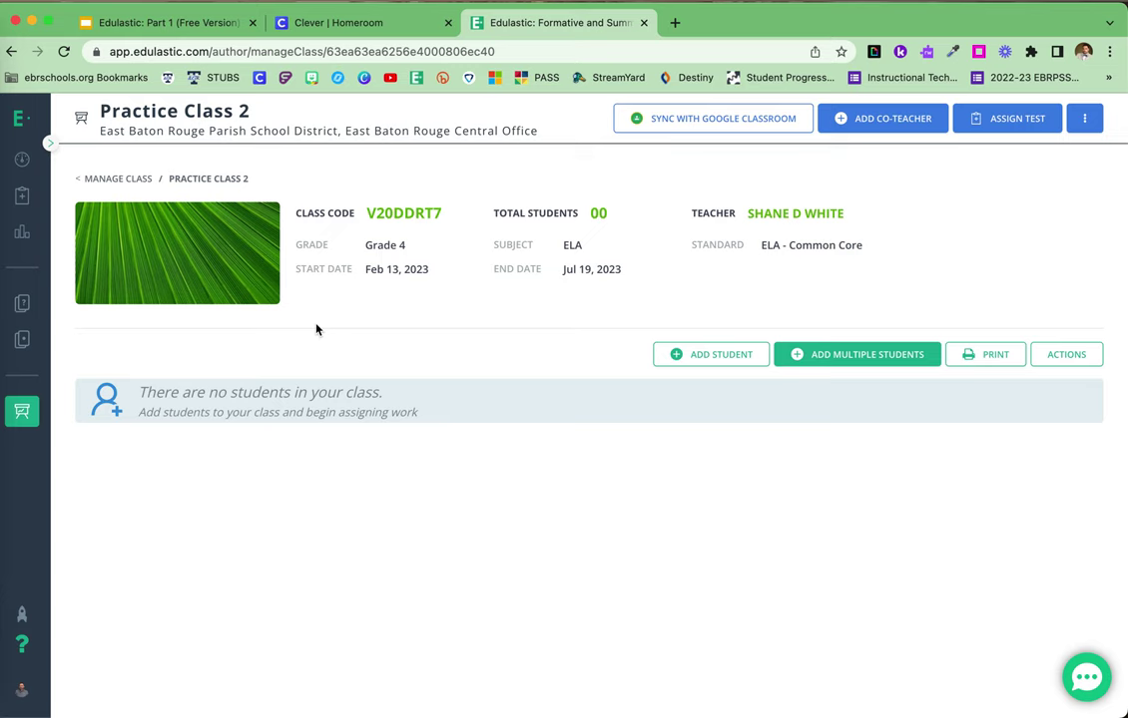
click(1088, 122)
mouse_move(22, 160)
click(89, 163)
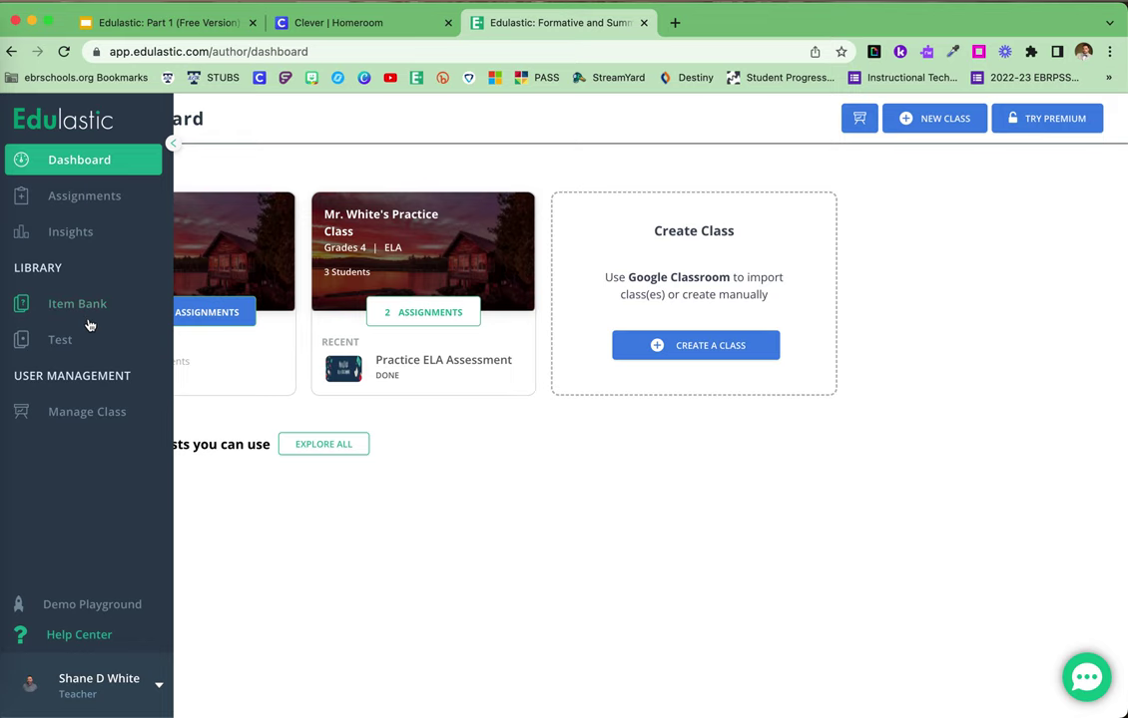
click(86, 307)
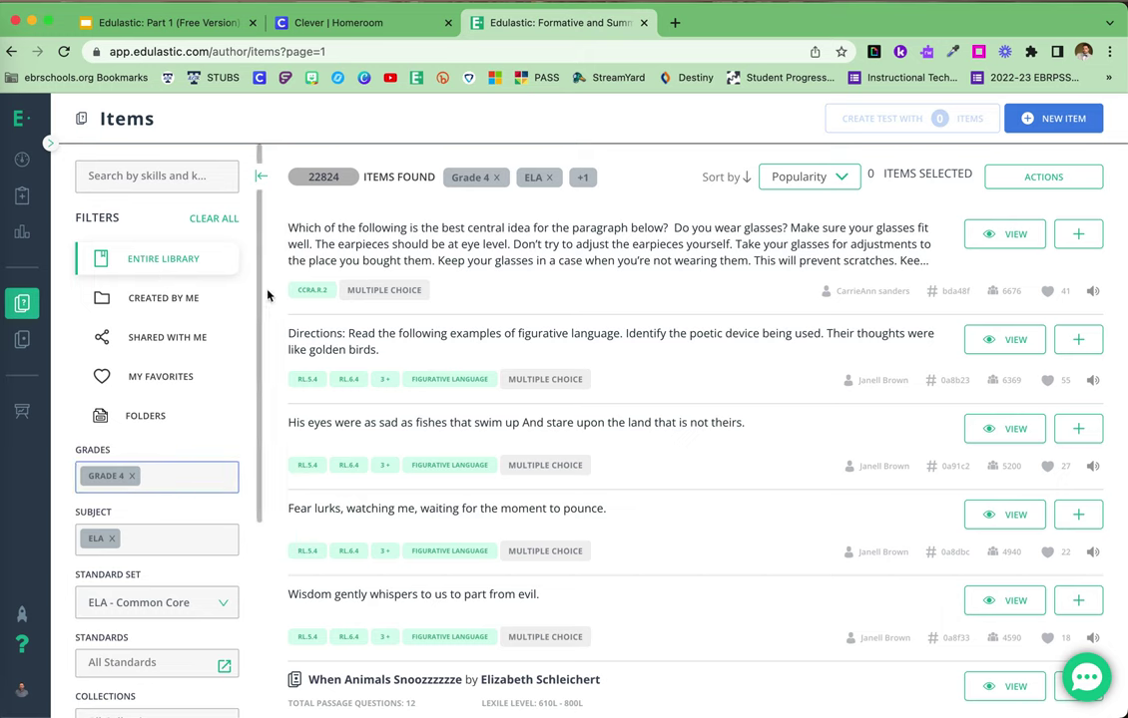
Step: Filter the Grade 4 ELA item bank to standard RL.4.1, leaving 1,738 items
drag(260, 287, 263, 384)
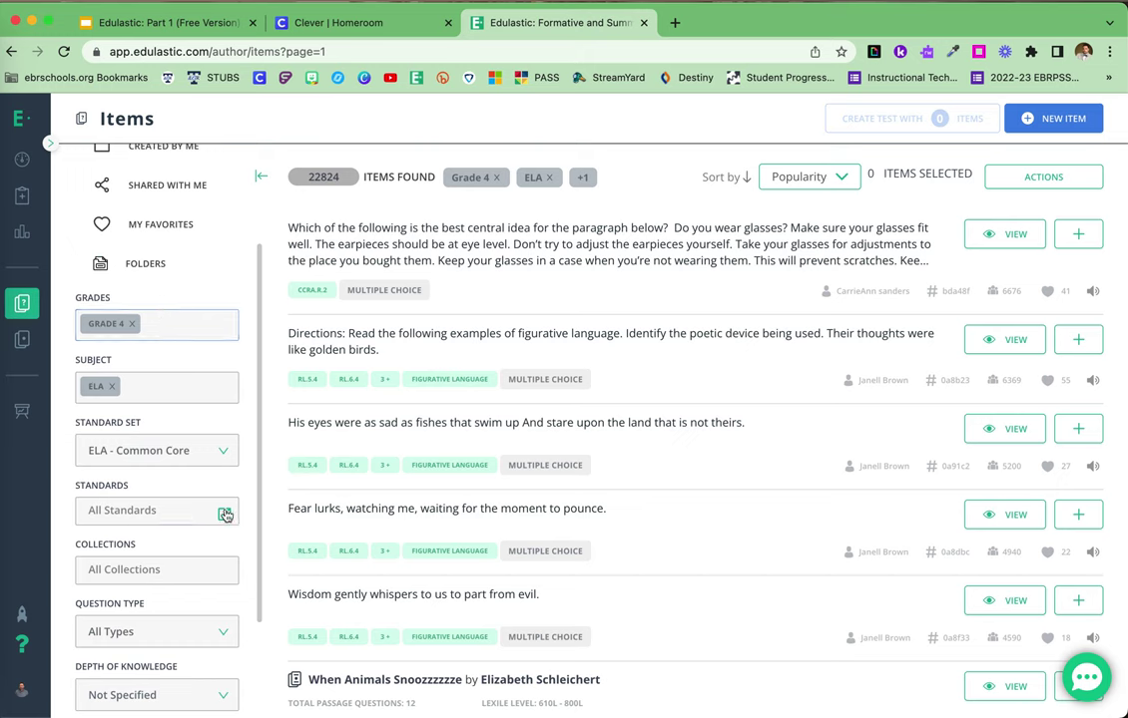
click(182, 517)
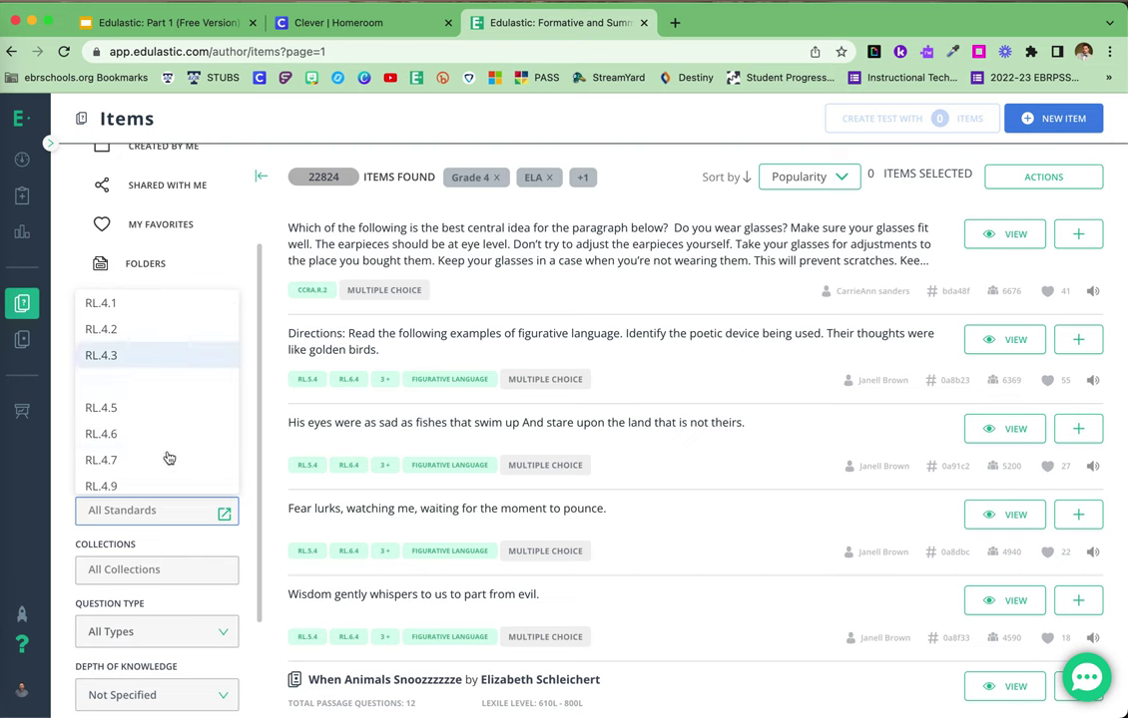
click(171, 304)
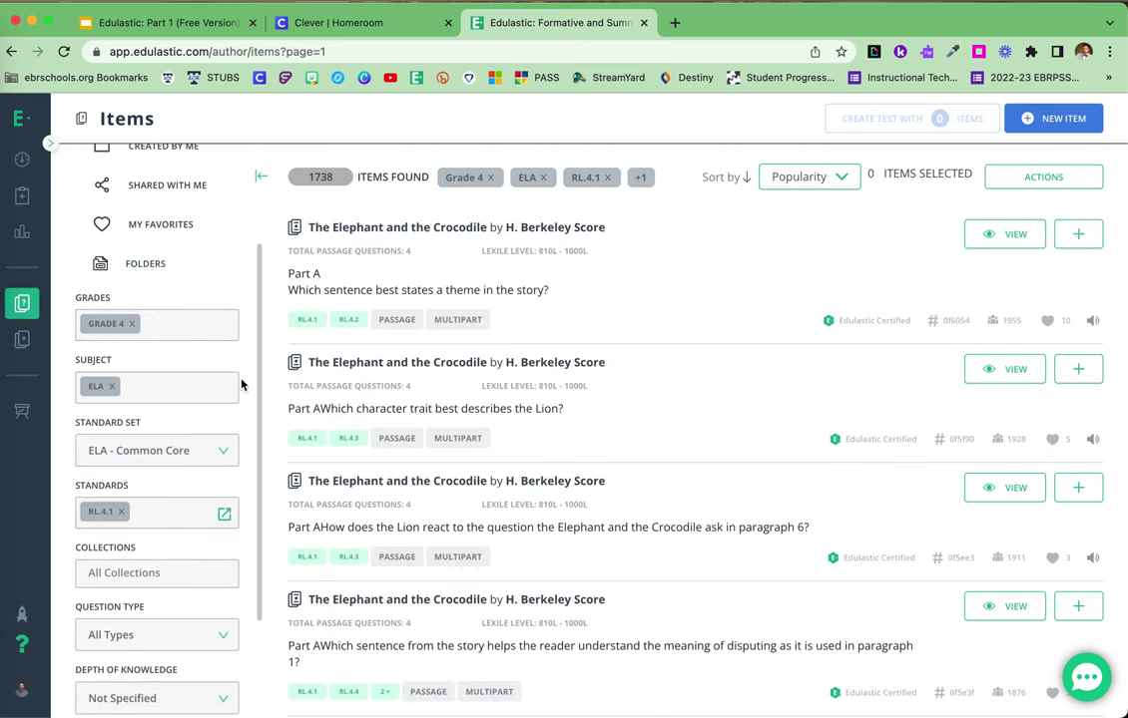
Step: Set the Collections filter to Edulastic Certified, cutting the RL.4.1 results to 401 items
drag(258, 341, 268, 446)
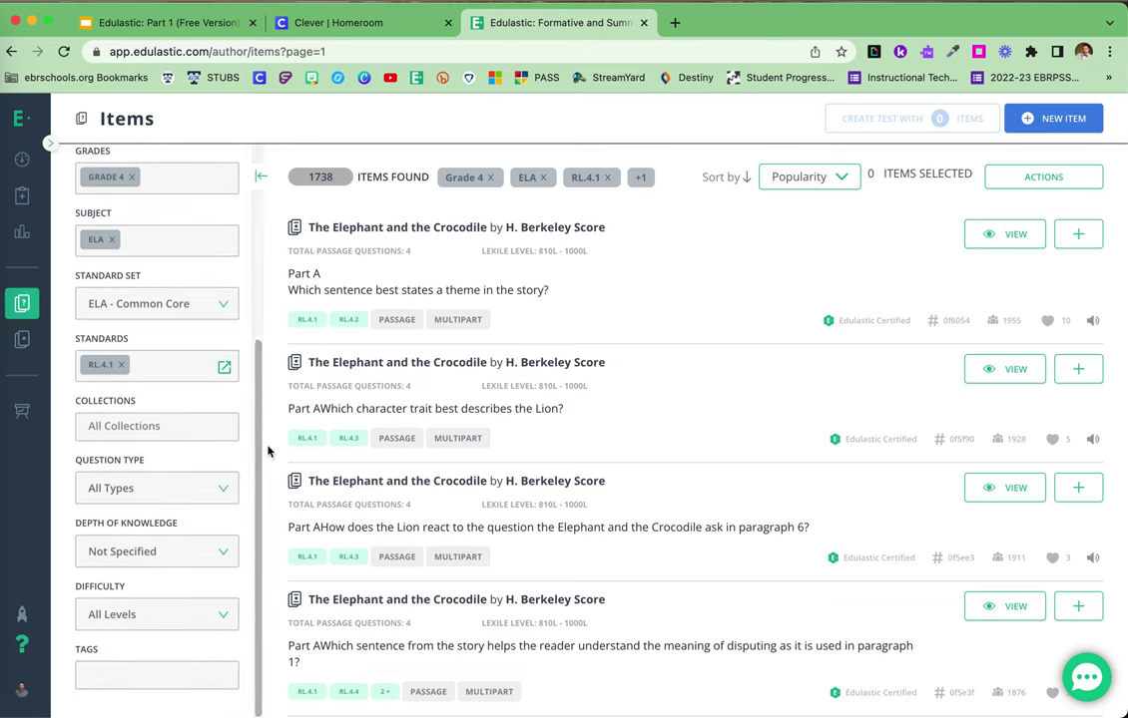
click(163, 427)
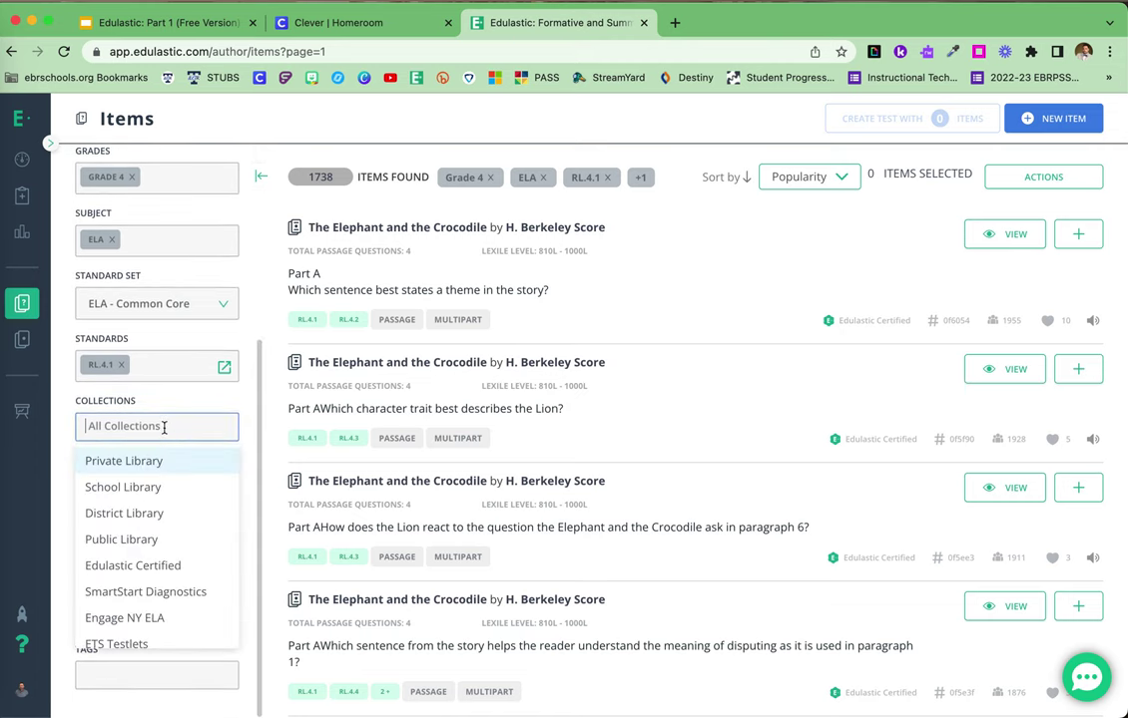
click(155, 463)
click(182, 517)
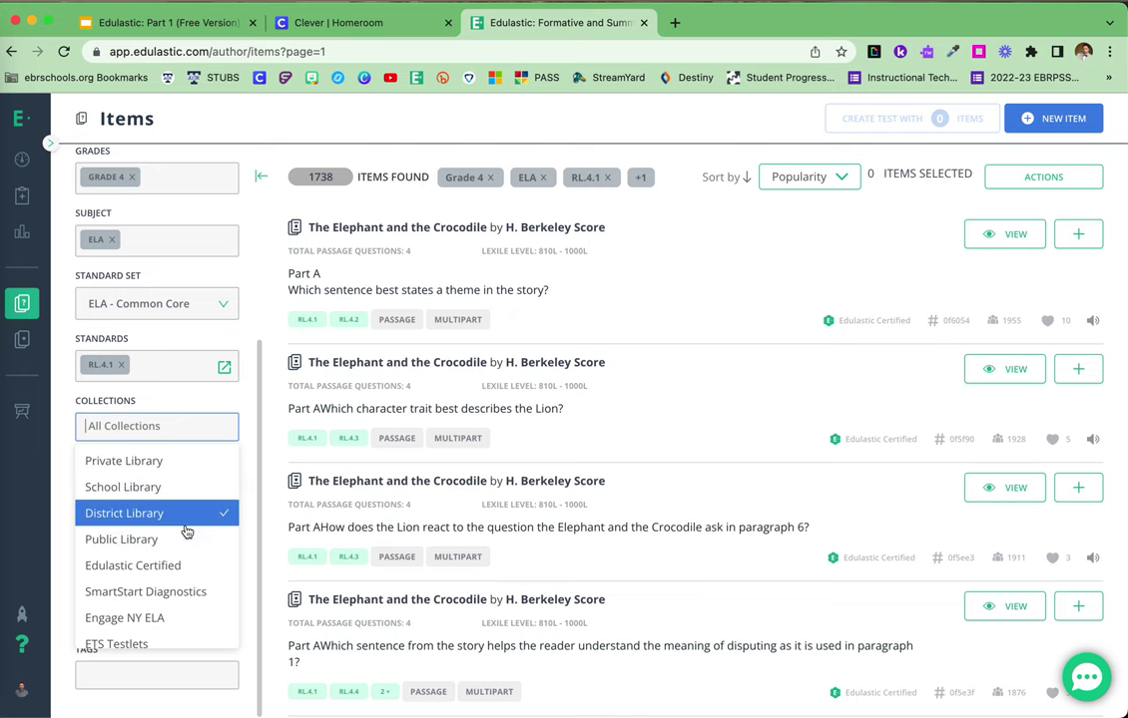
click(184, 488)
click(184, 514)
click(180, 565)
click(176, 540)
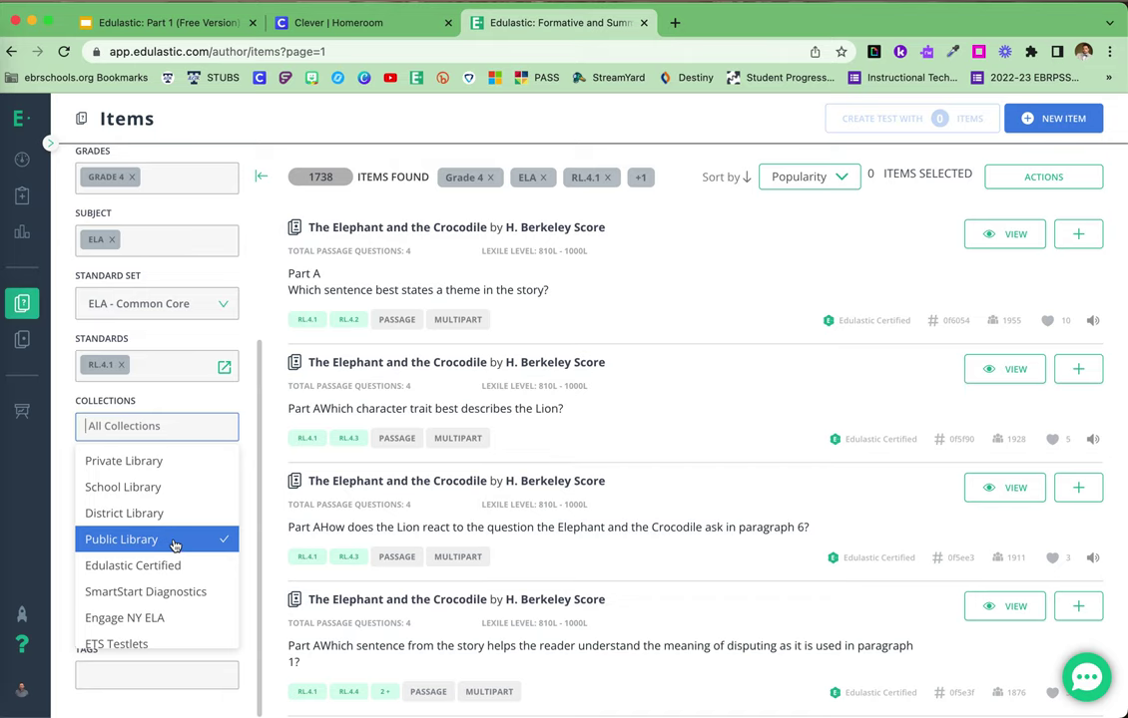
click(155, 566)
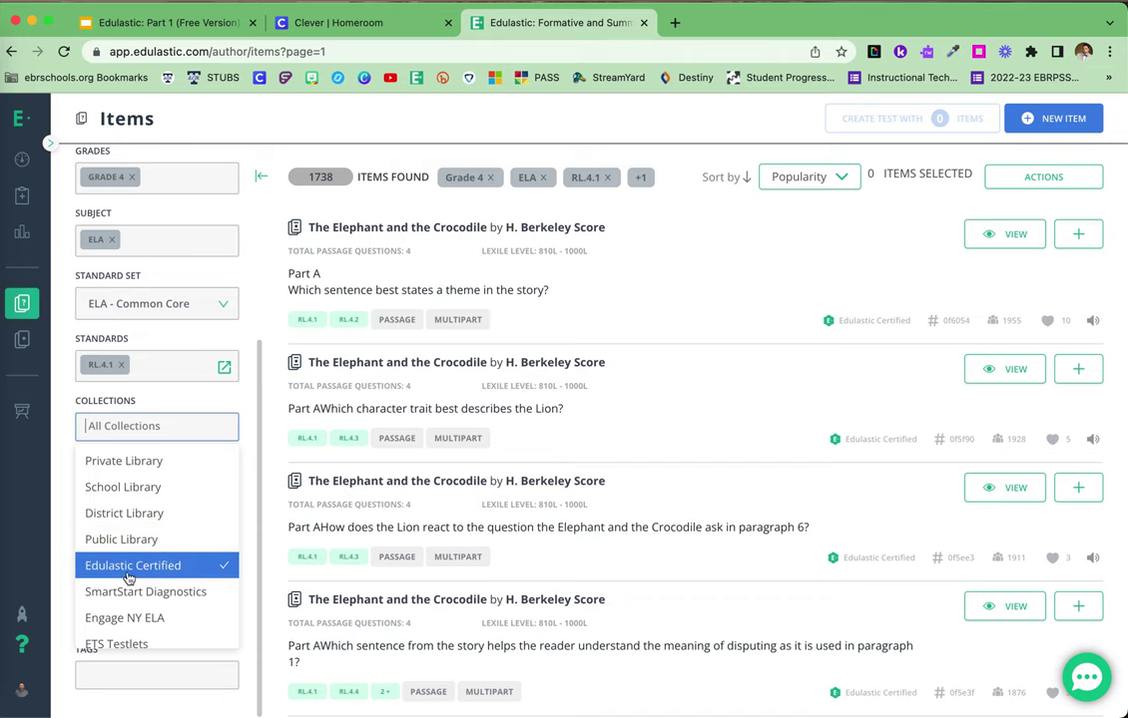
click(257, 411)
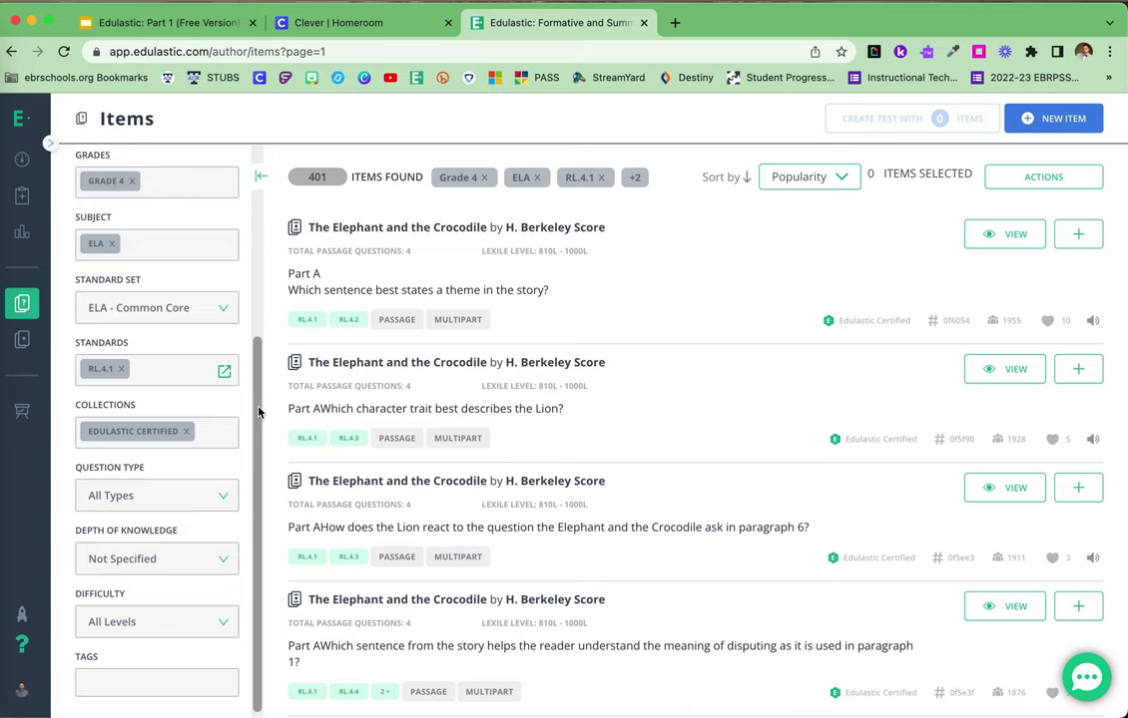
click(161, 432)
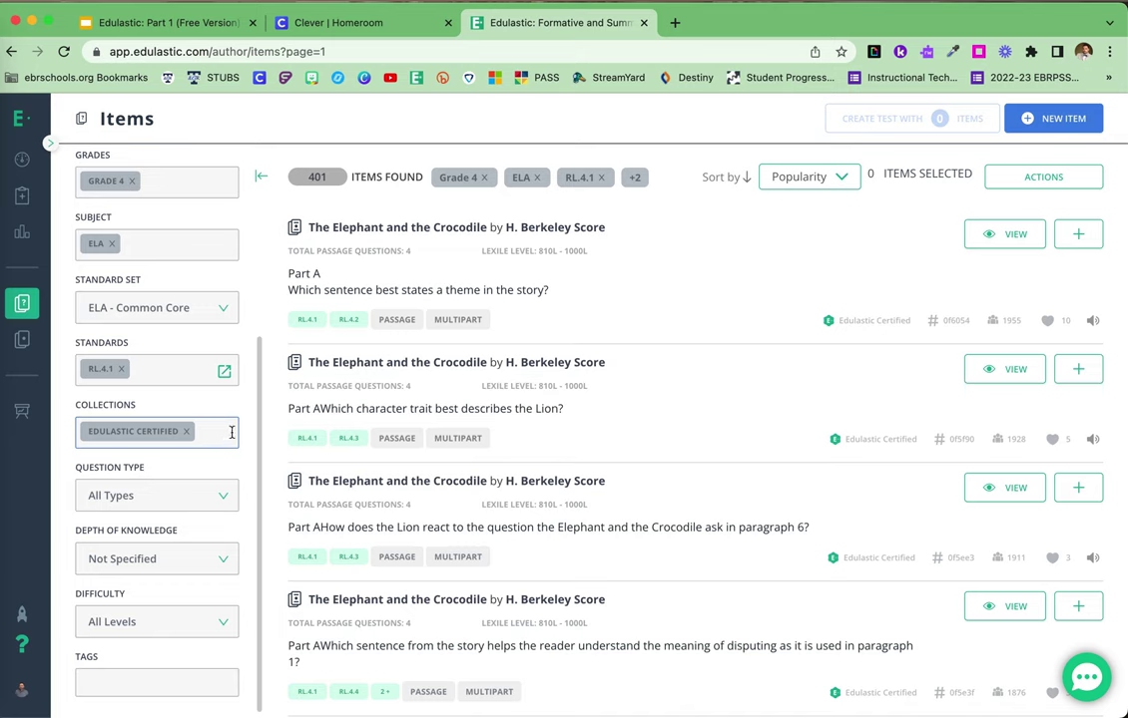
drag(257, 425, 259, 479)
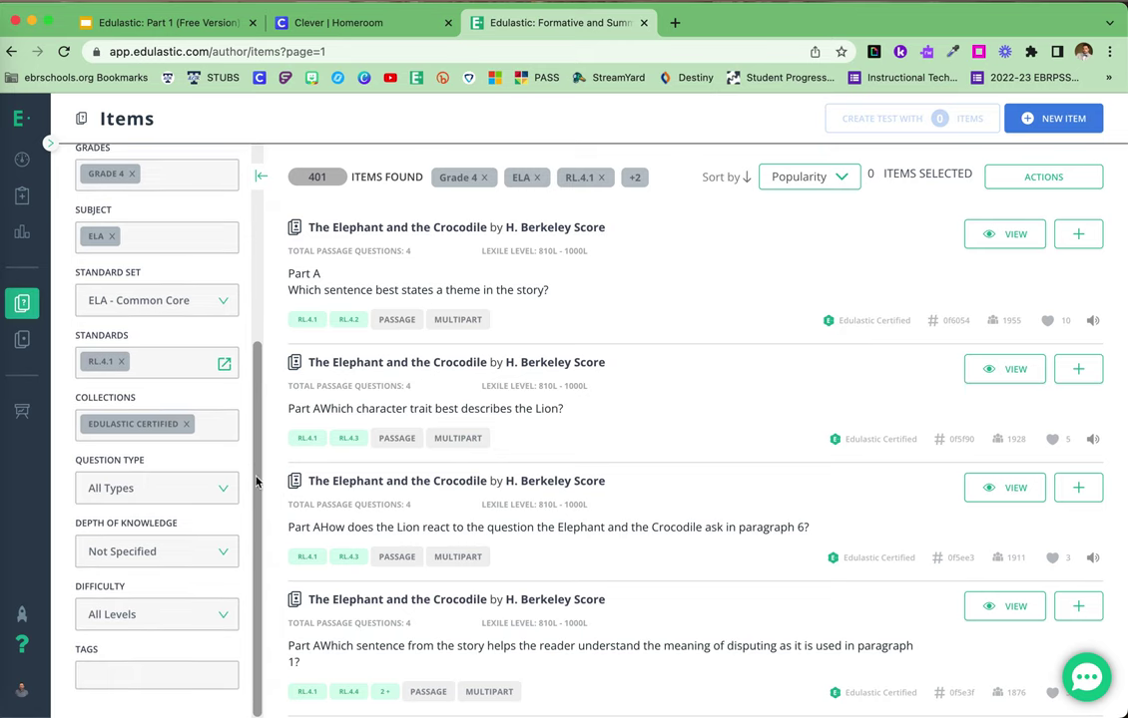
click(144, 488)
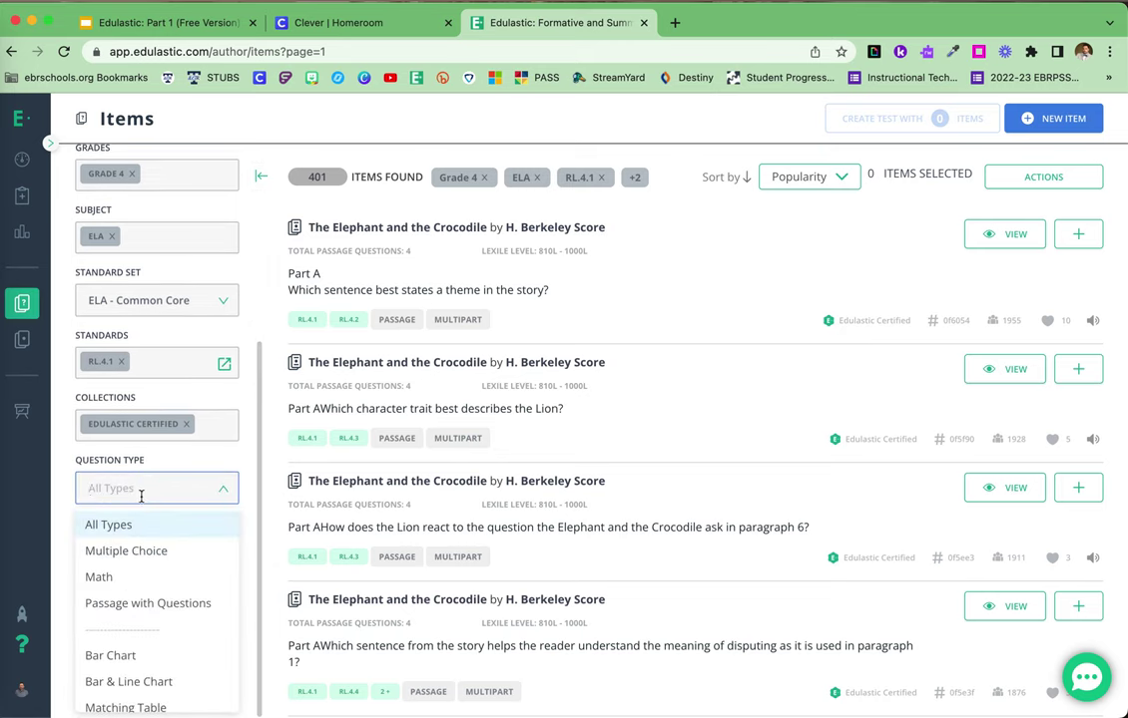
click(187, 459)
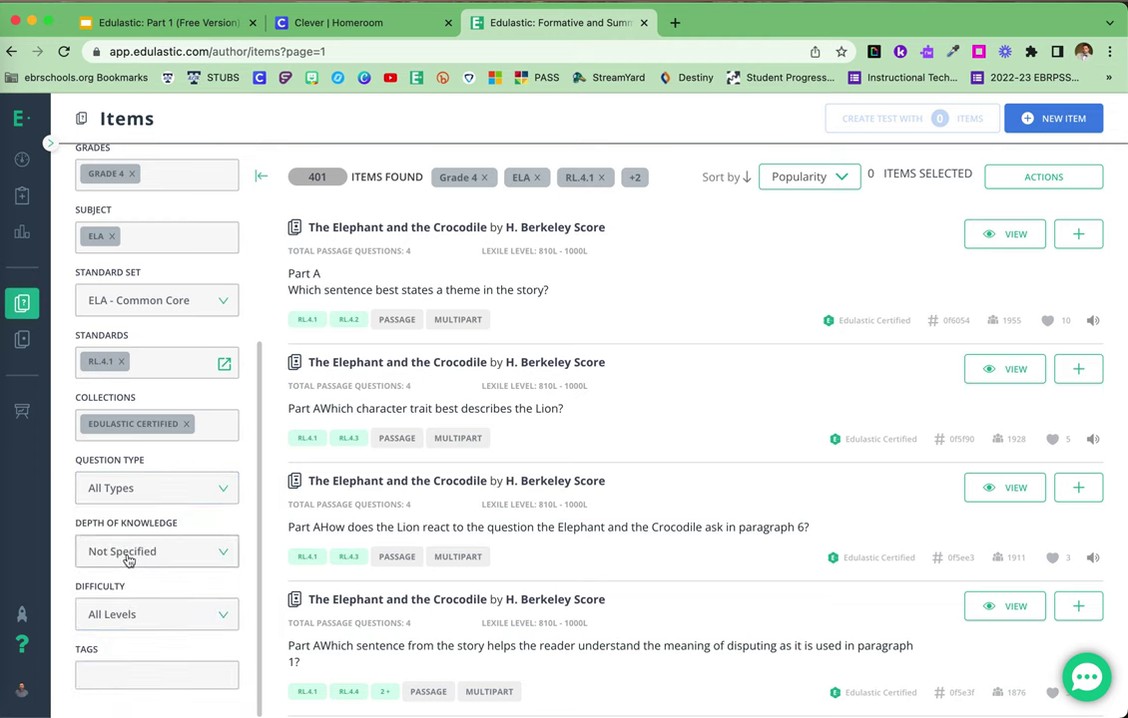
click(168, 617)
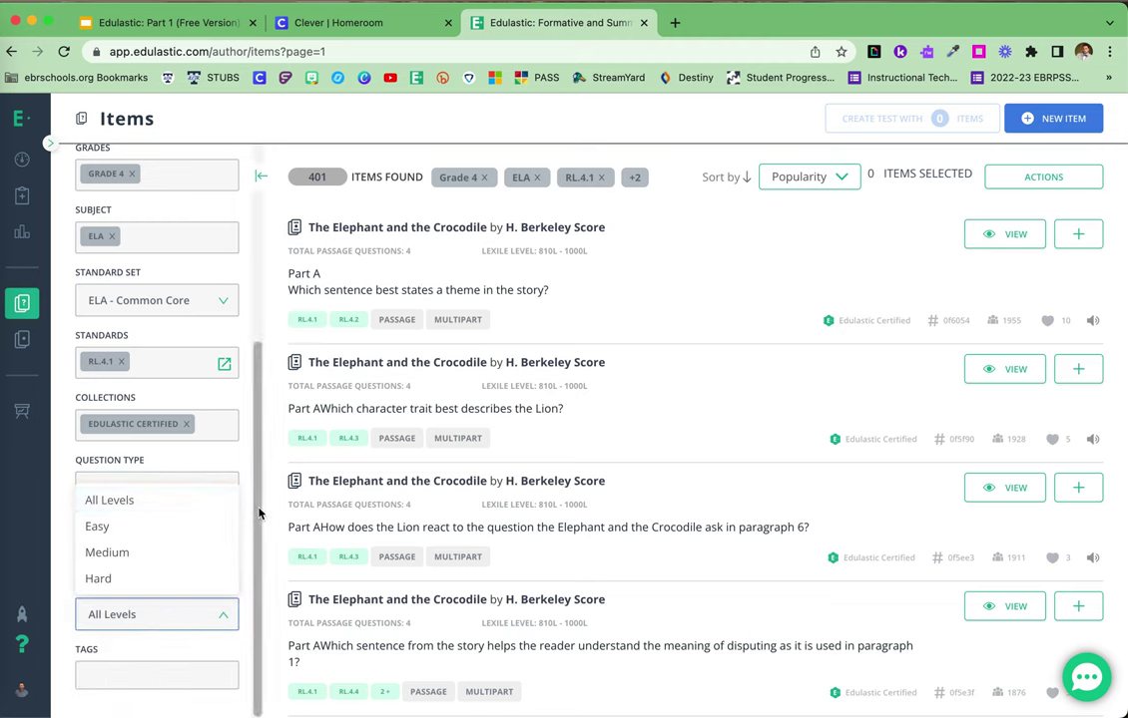
drag(258, 494, 255, 285)
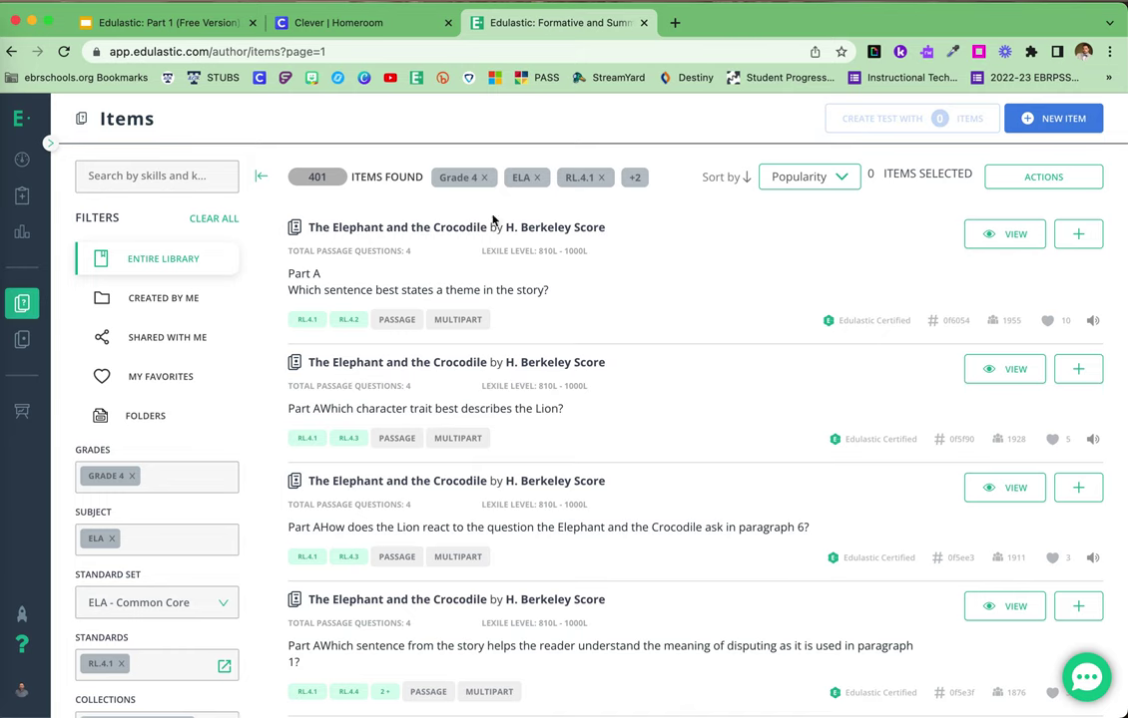
drag(307, 322, 511, 340)
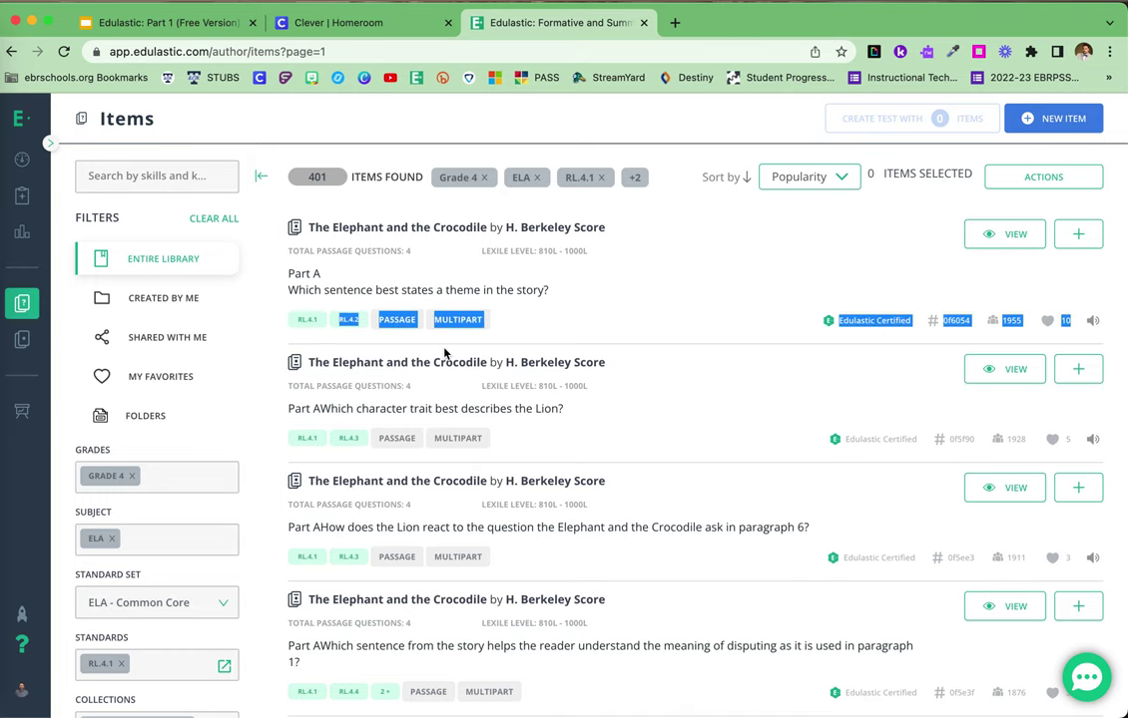
click(485, 291)
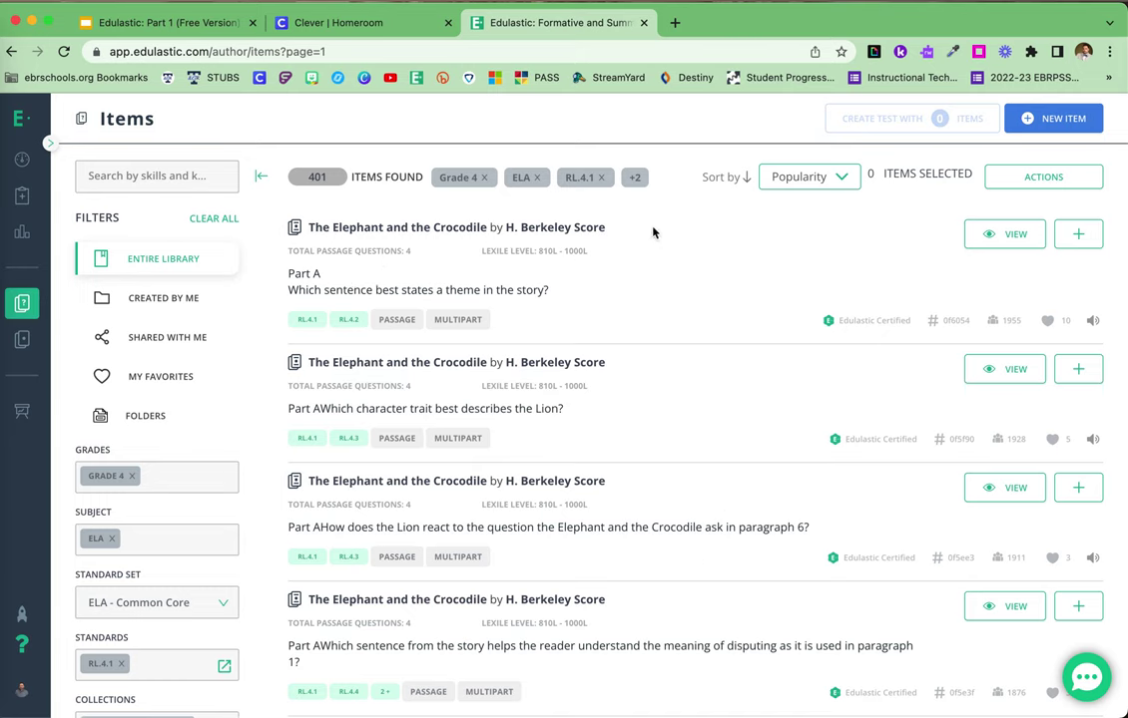
click(998, 235)
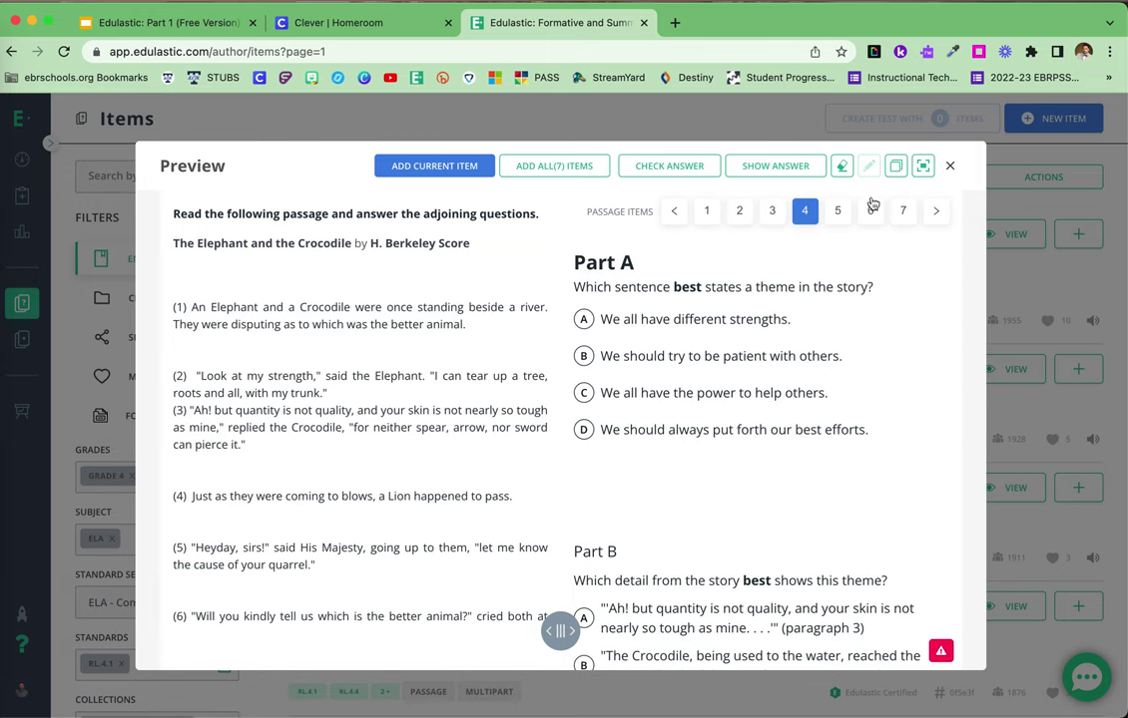
click(950, 169)
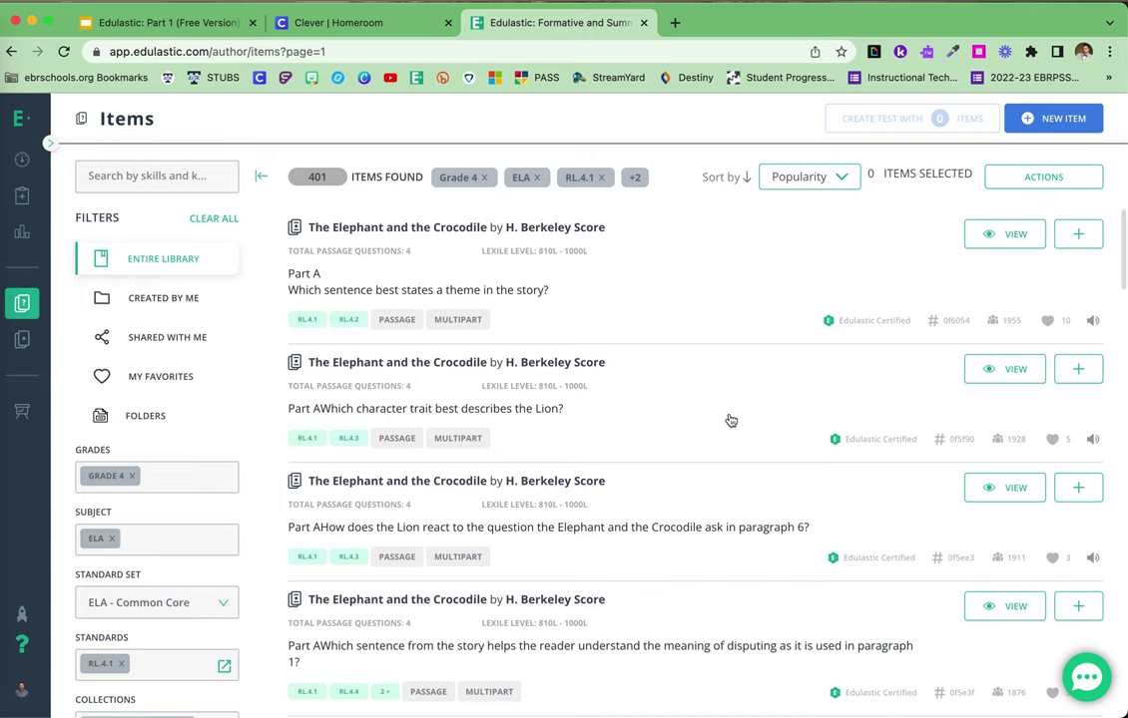
click(1088, 243)
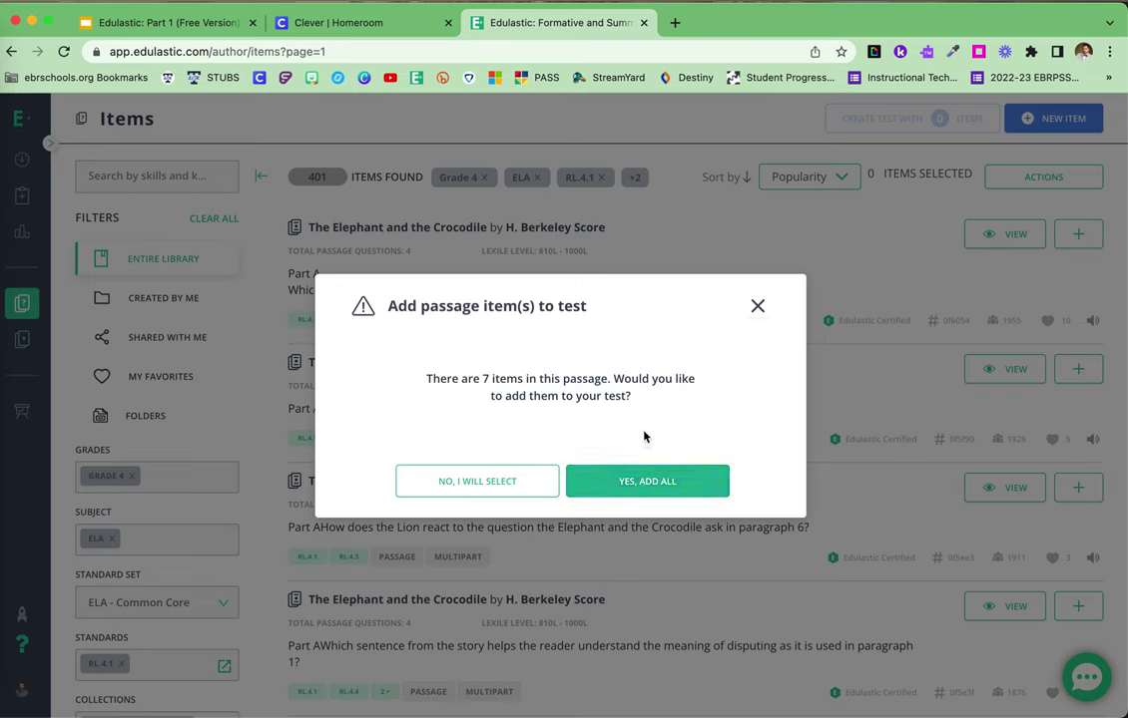
Step: Select all seven Elephant and the Crocodile passage items with 'Yes, add all'
click(684, 431)
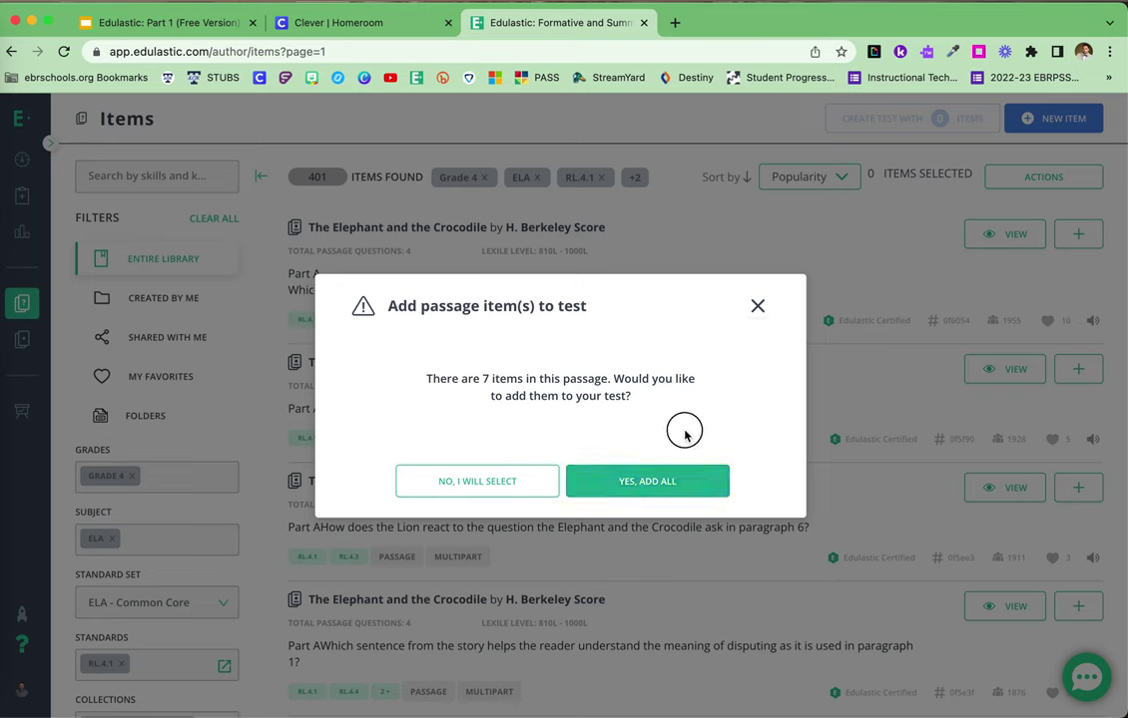
click(478, 480)
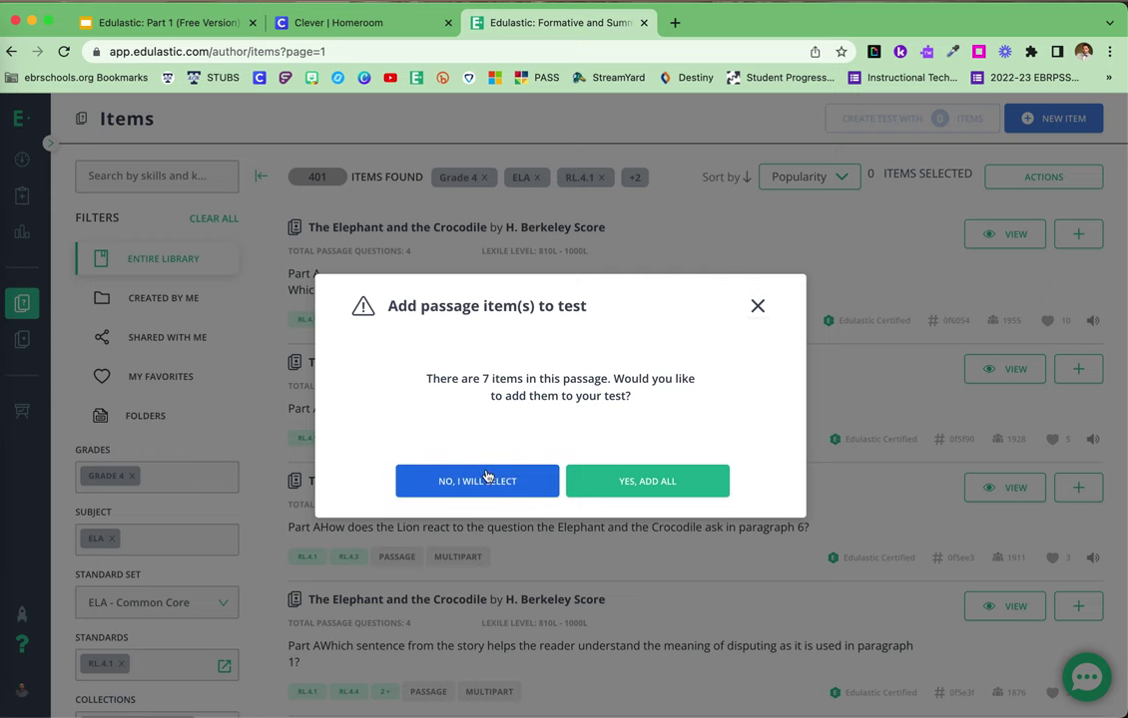
click(639, 481)
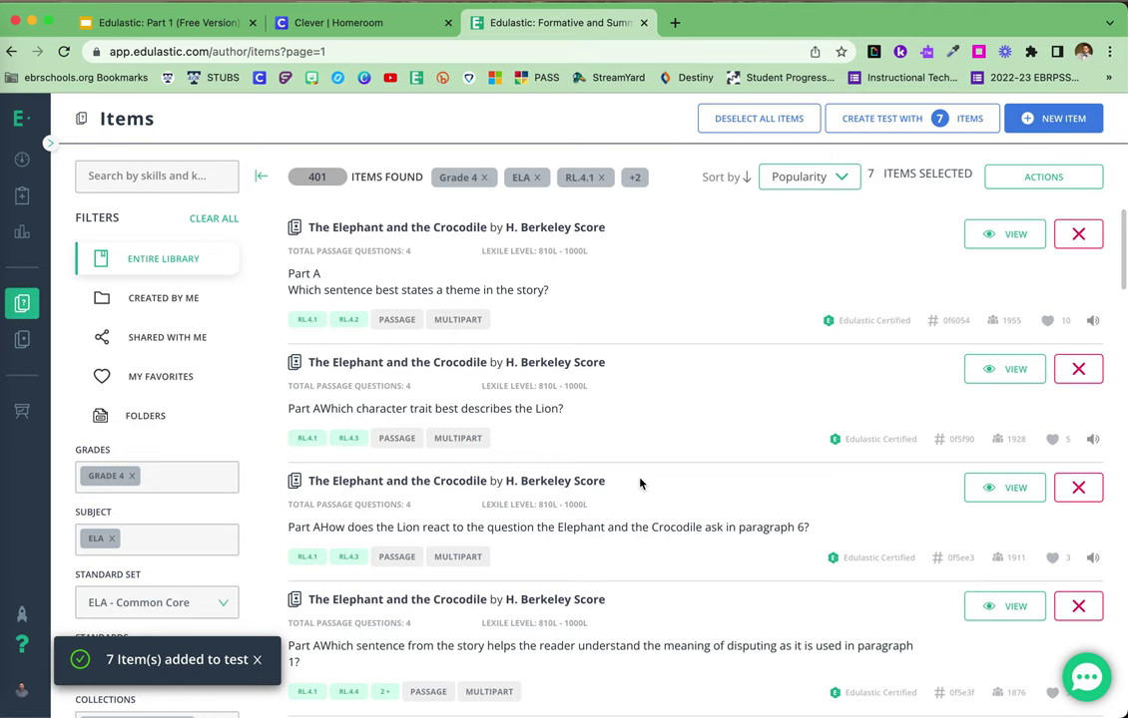
mouse_move(1121, 240)
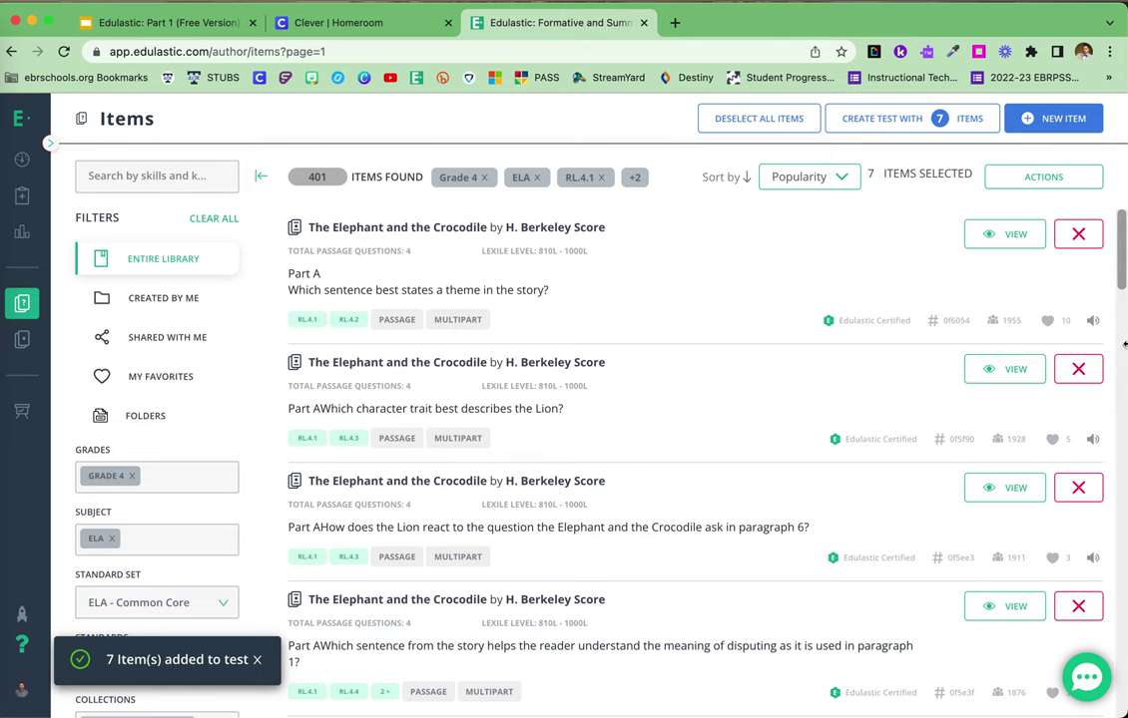
drag(1120, 239, 1120, 335)
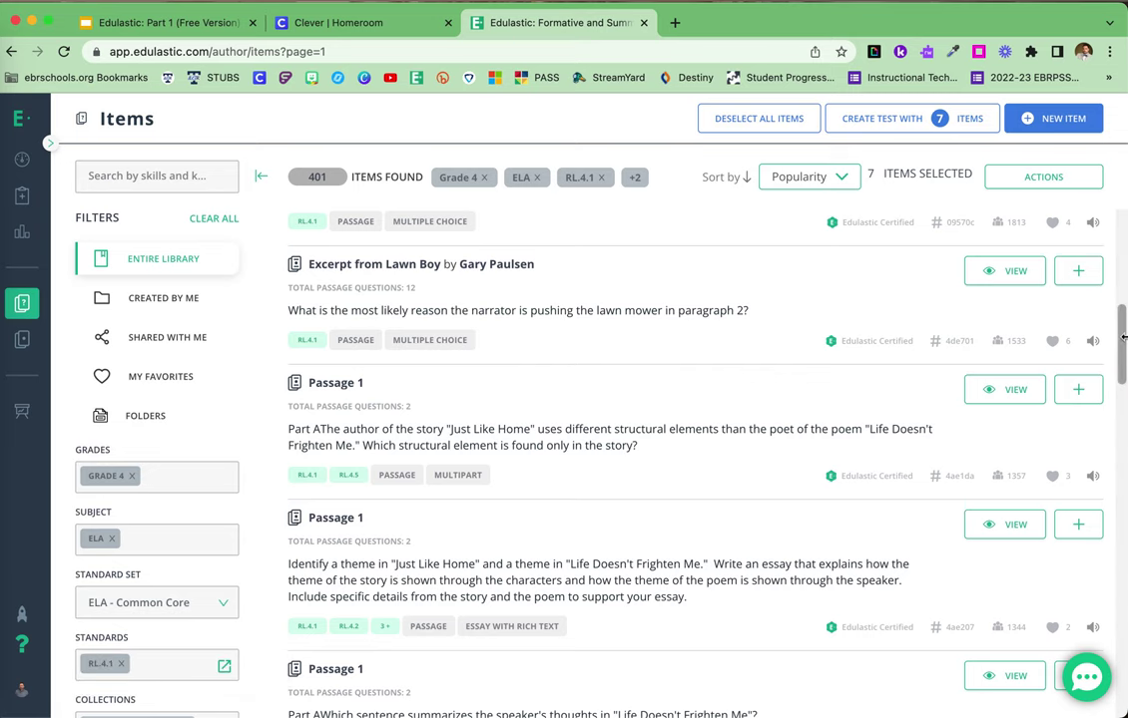
Step: Create an untitled draft test from the seven selected passage items
drag(1122, 329, 1121, 449)
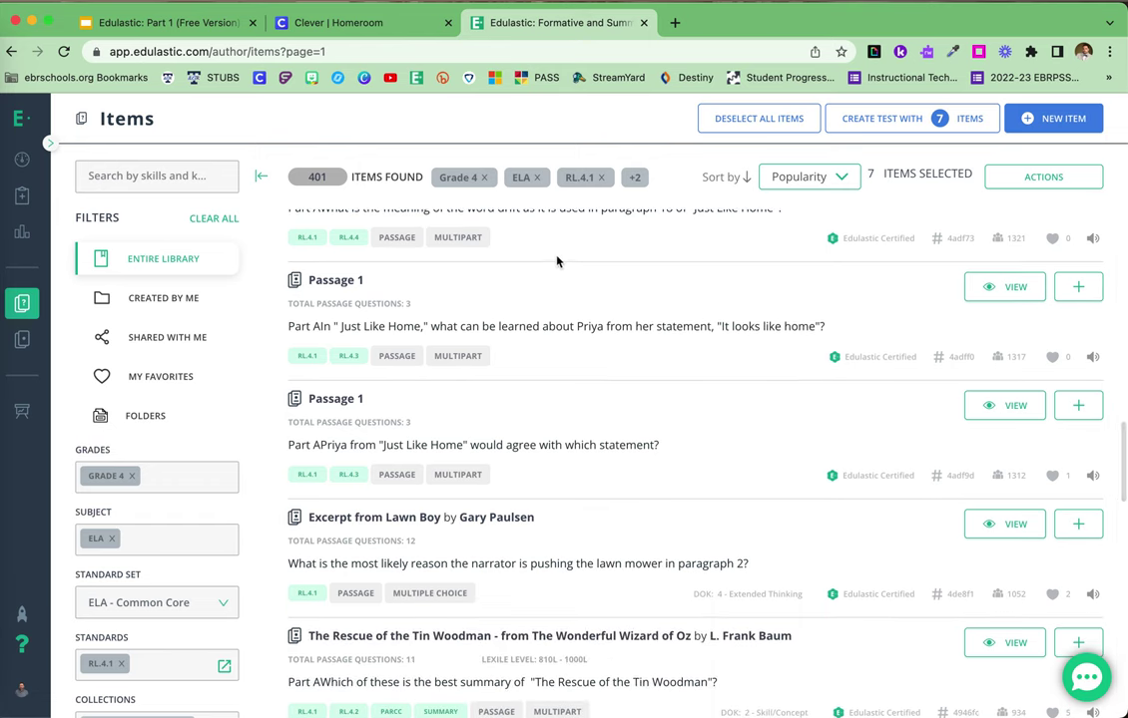
click(794, 179)
click(903, 120)
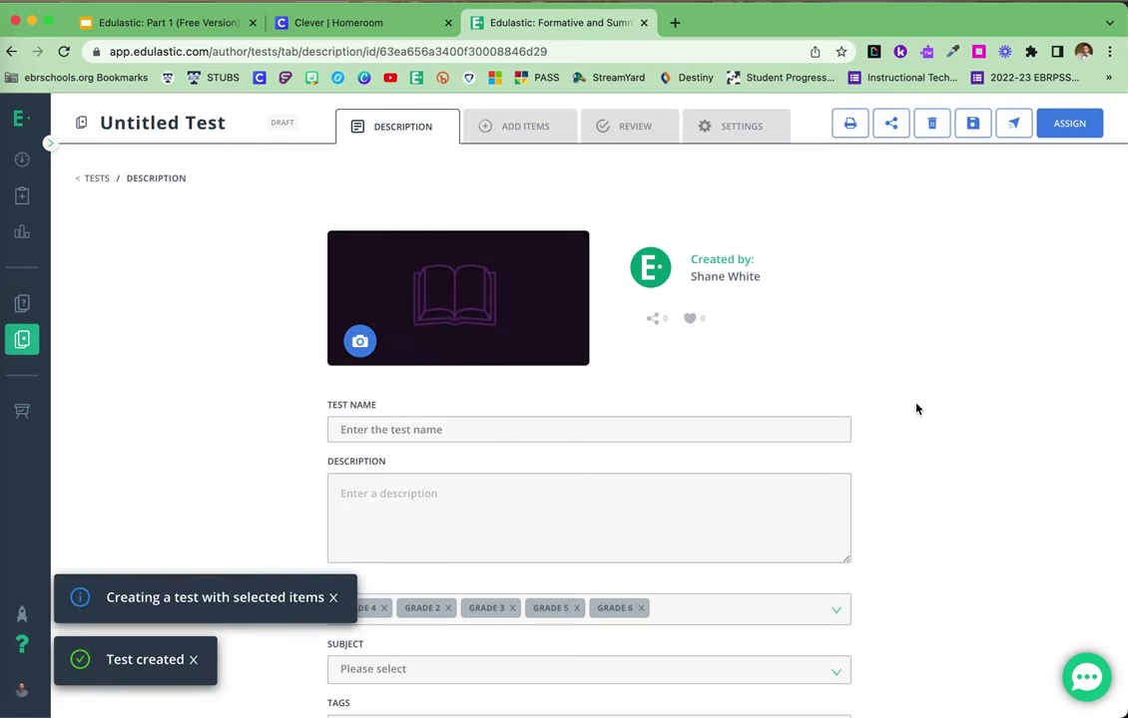
scroll(916, 408, down, 1)
Step: Name the draft test 'Practice Assessment' and leave its description empty
scroll(917, 408, up, 1)
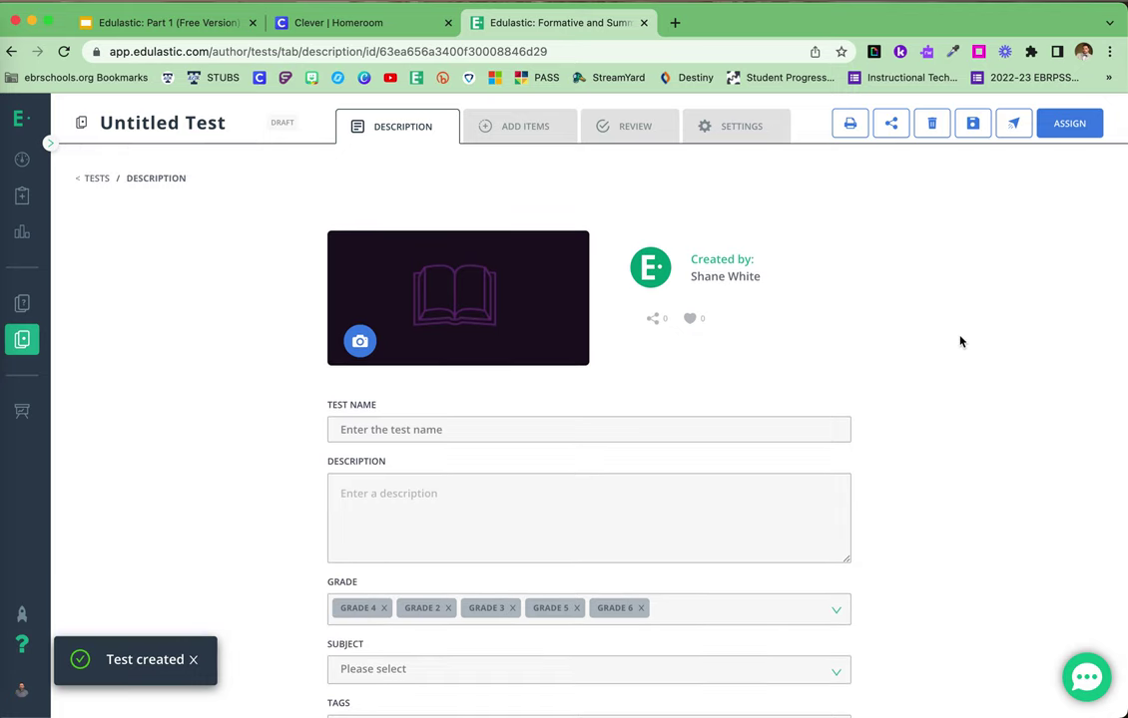
scroll(962, 337, down, 1)
scroll(962, 337, down, 2)
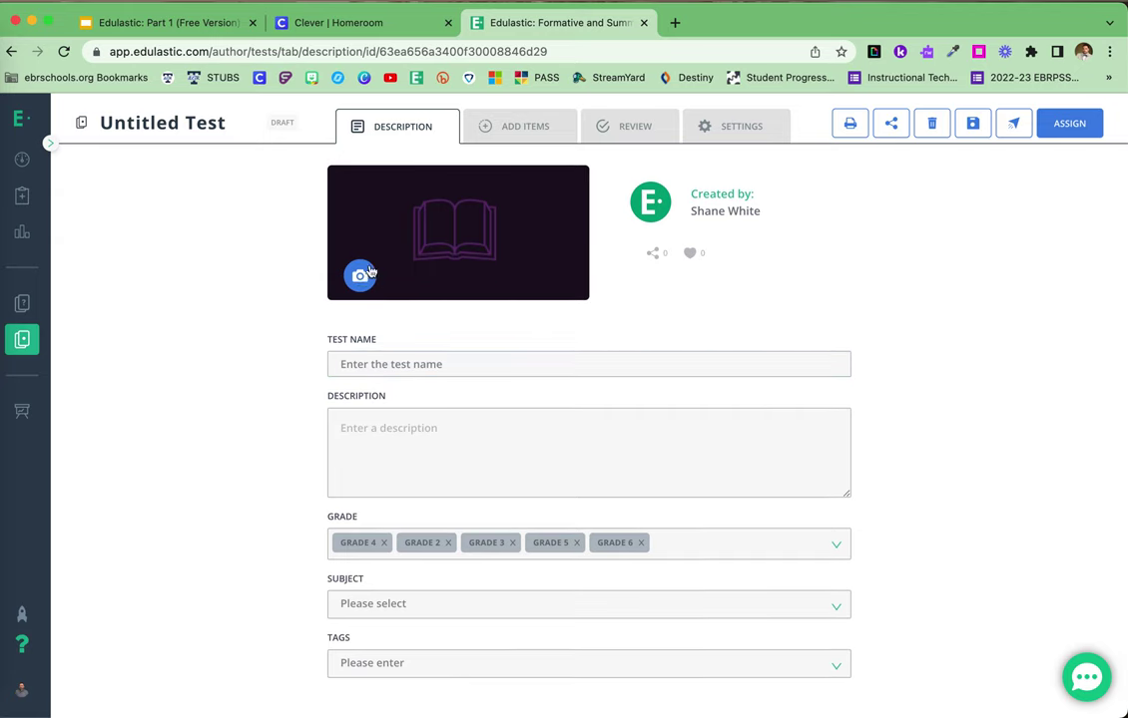
click(429, 359)
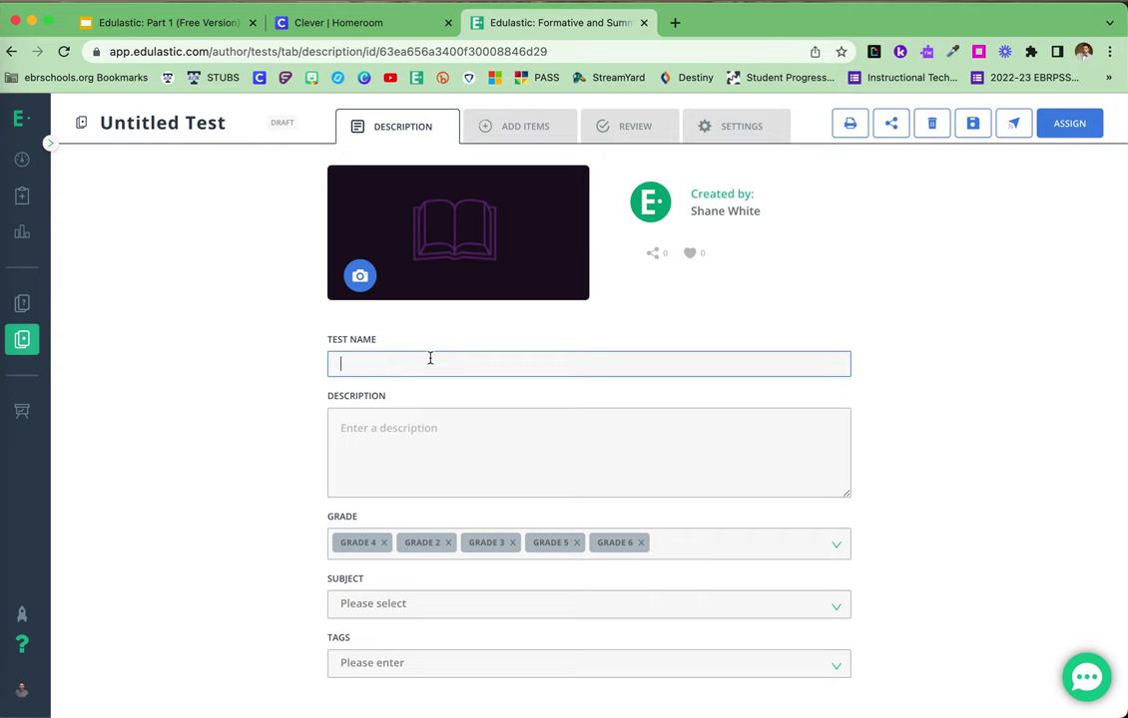
text(Practi)
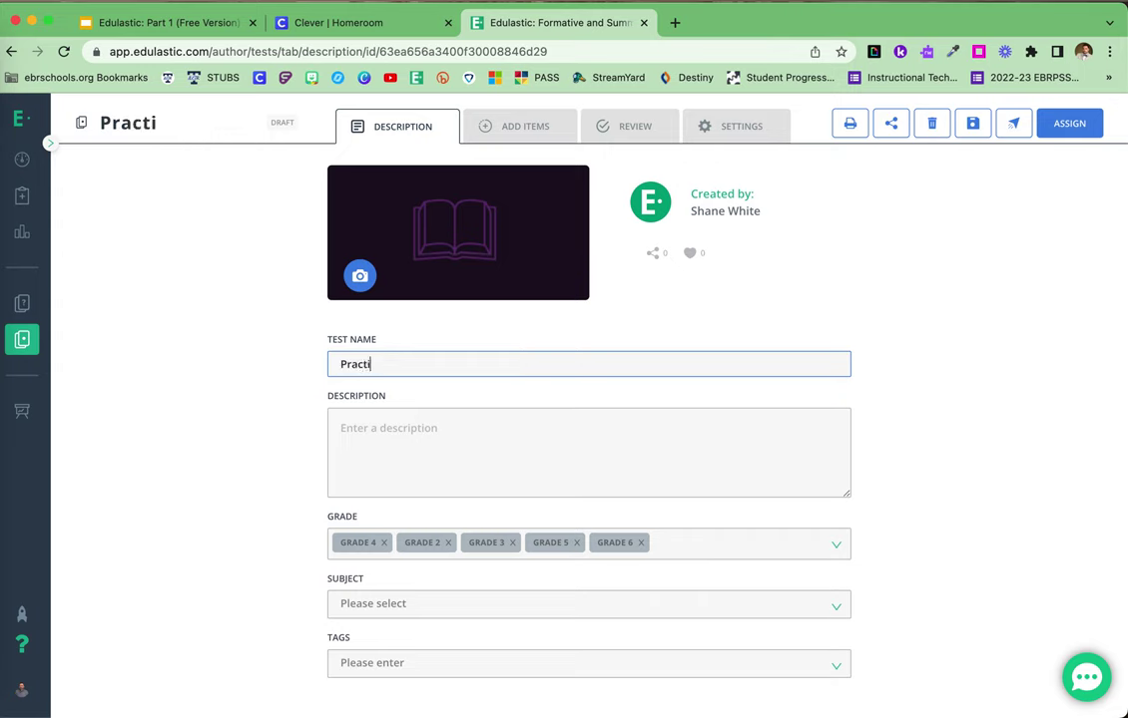
text(ce Assessment)
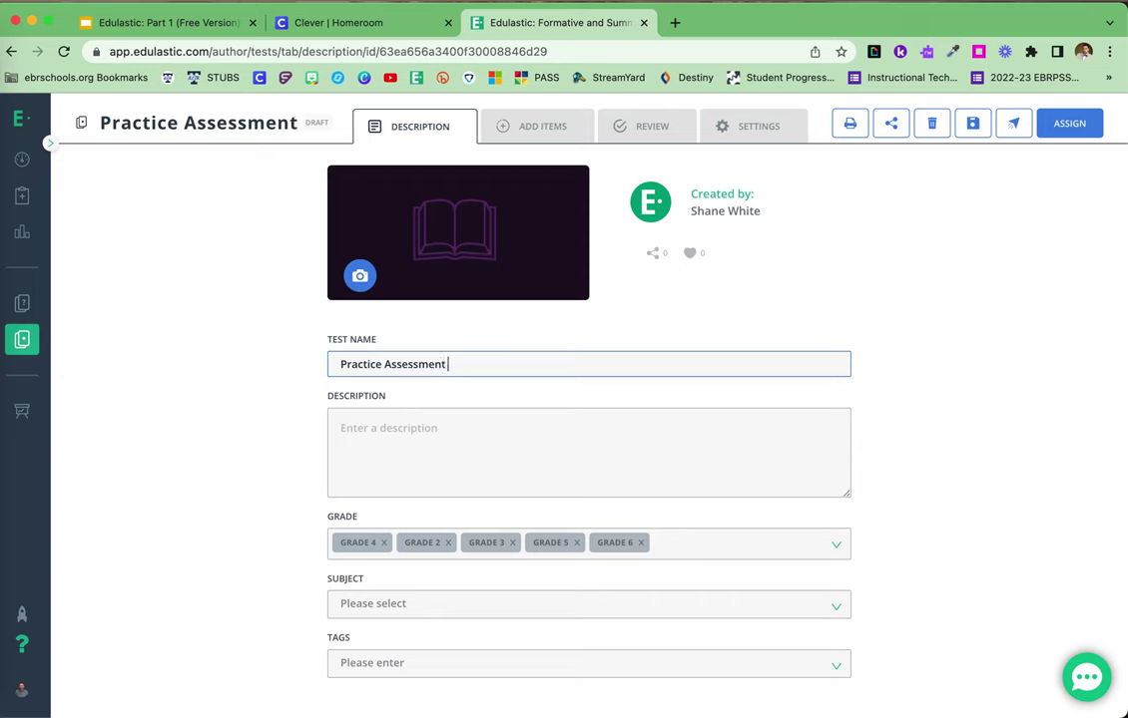
click(621, 405)
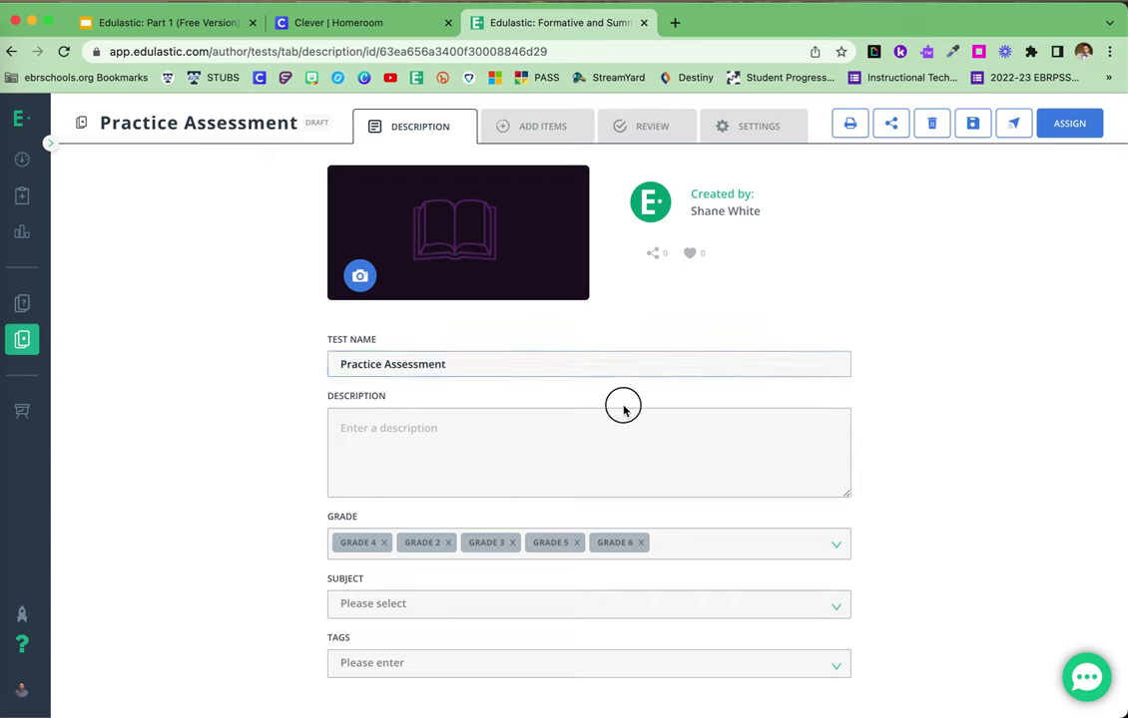
click(599, 432)
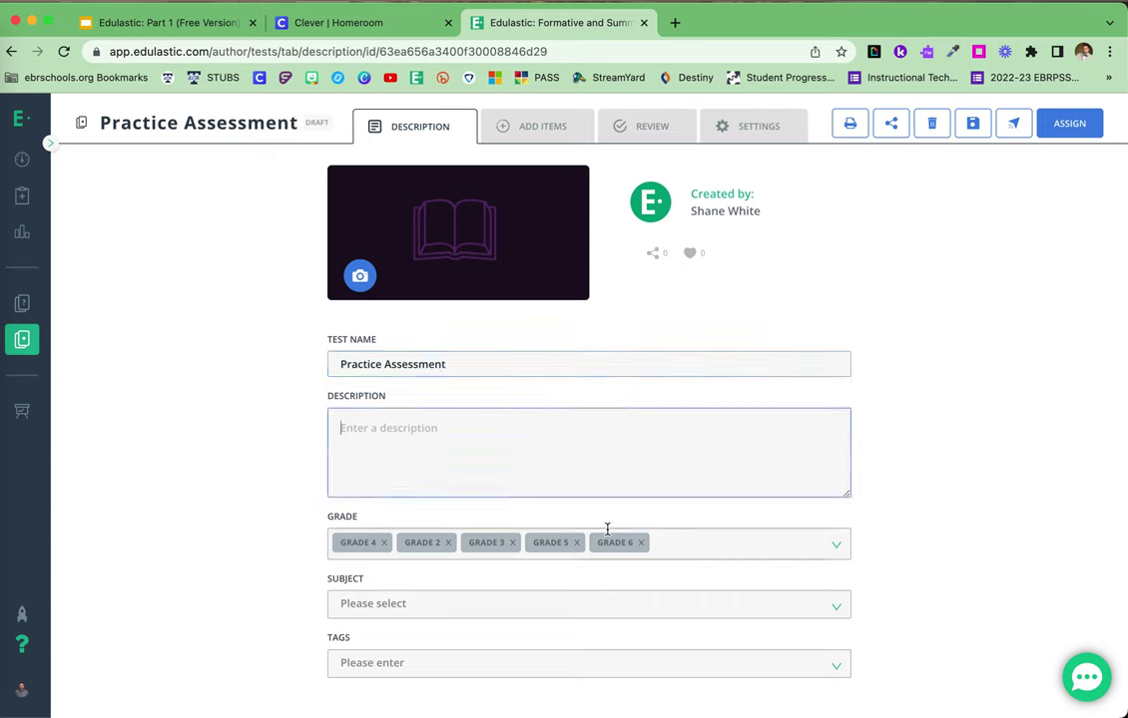
click(890, 442)
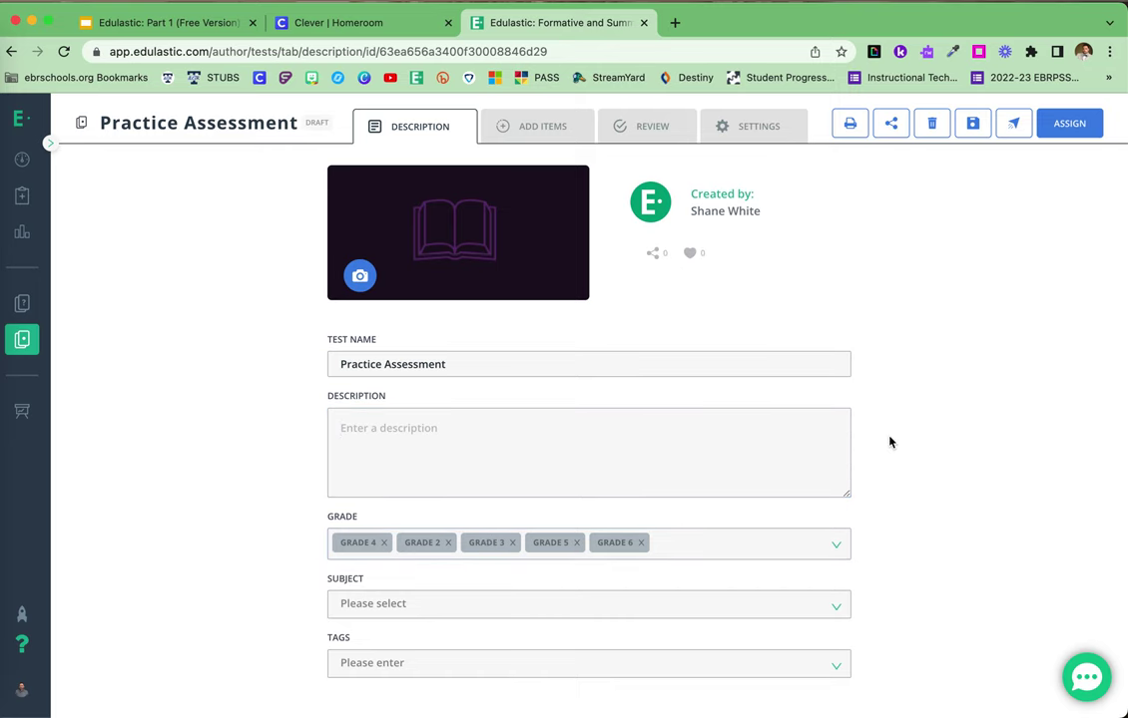
scroll(890, 442, down, 1)
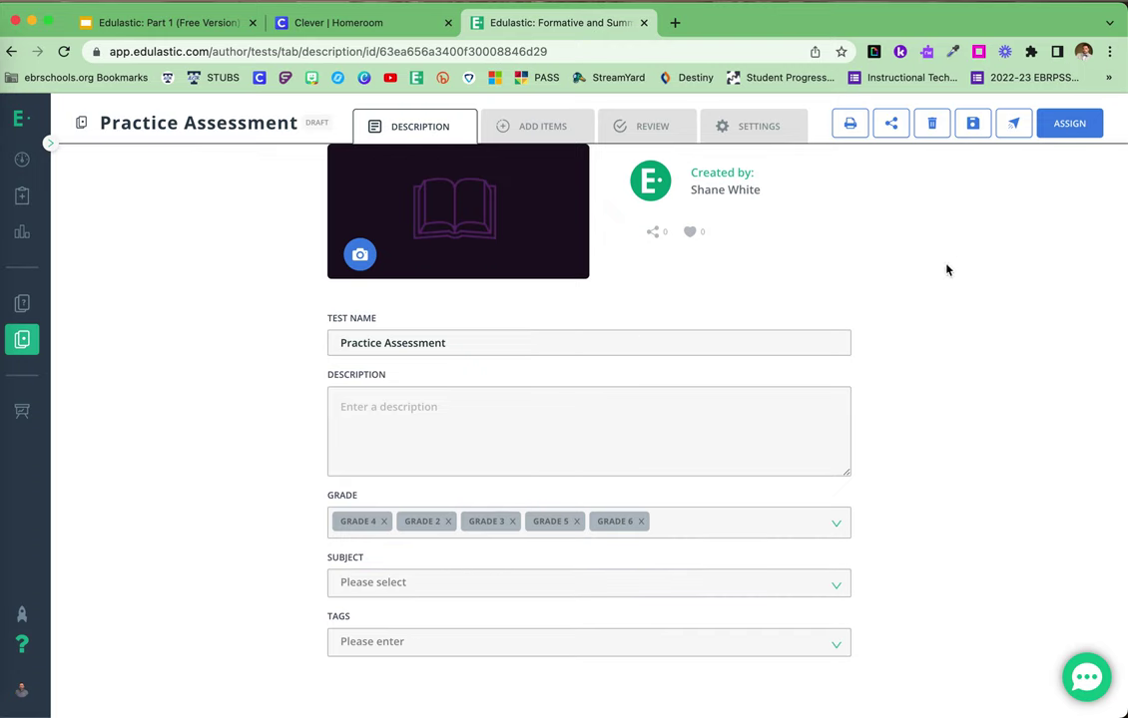
scroll(947, 269, up, 2)
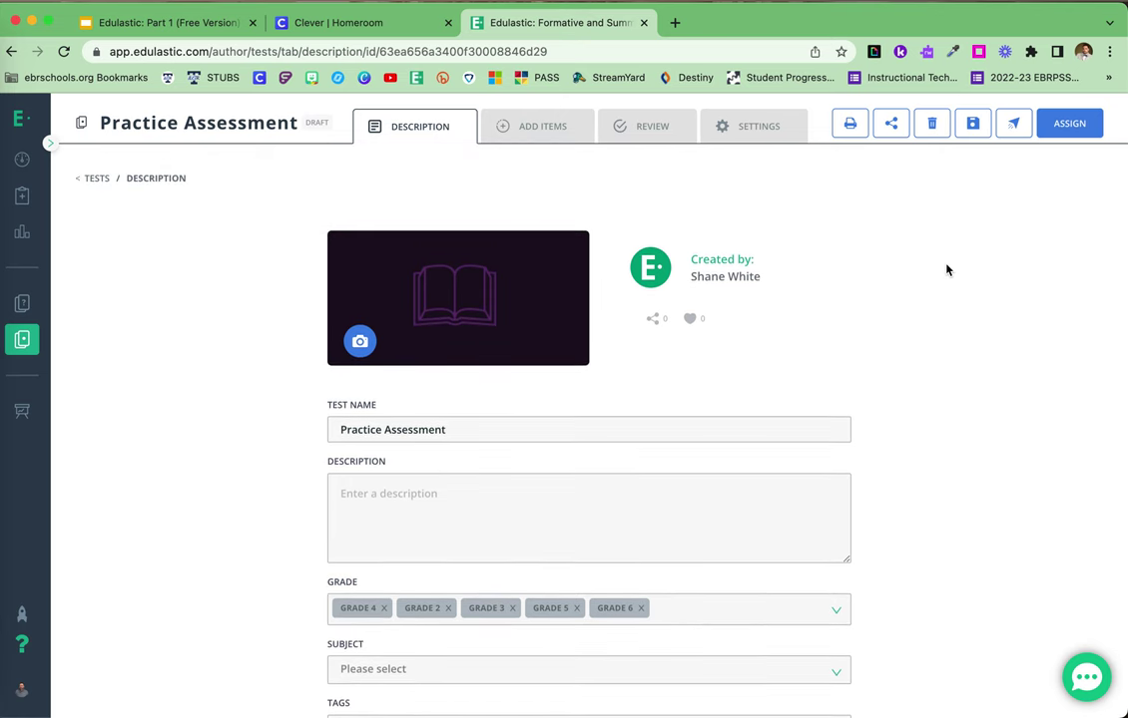
click(541, 138)
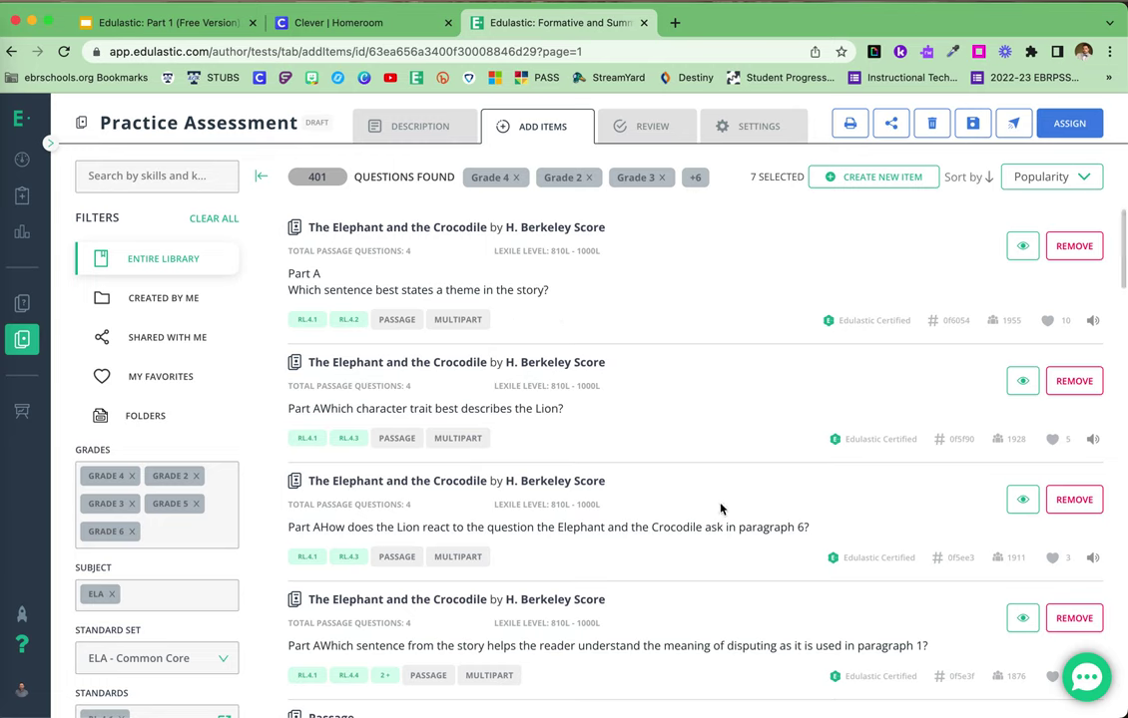
Step: Show the Review page listing Practice Assessment's 7 items worth 14 points
click(651, 139)
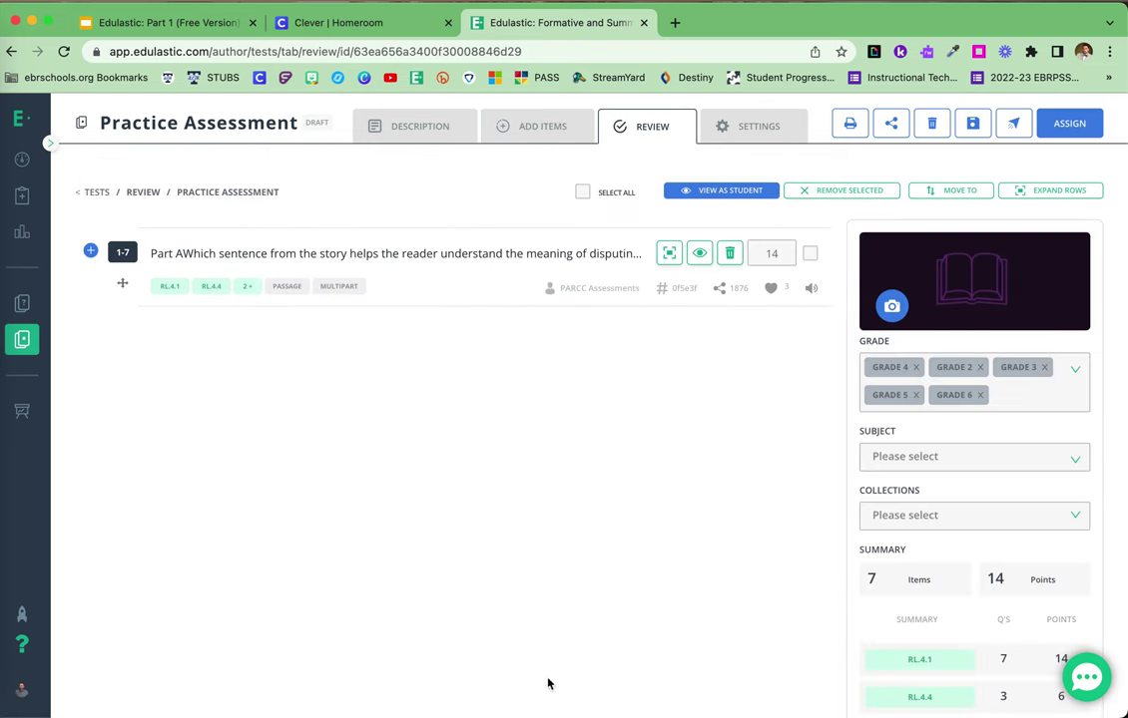
Step: Look over the 1-7 item group and 14-point summary, then reach the Settings page
mouse_move(122, 284)
mouse_down()
mouse_move(146, 406)
mouse_move(151, 277)
mouse_up()
scroll(1099, 359, down, 2)
scroll(1099, 359, down, 3)
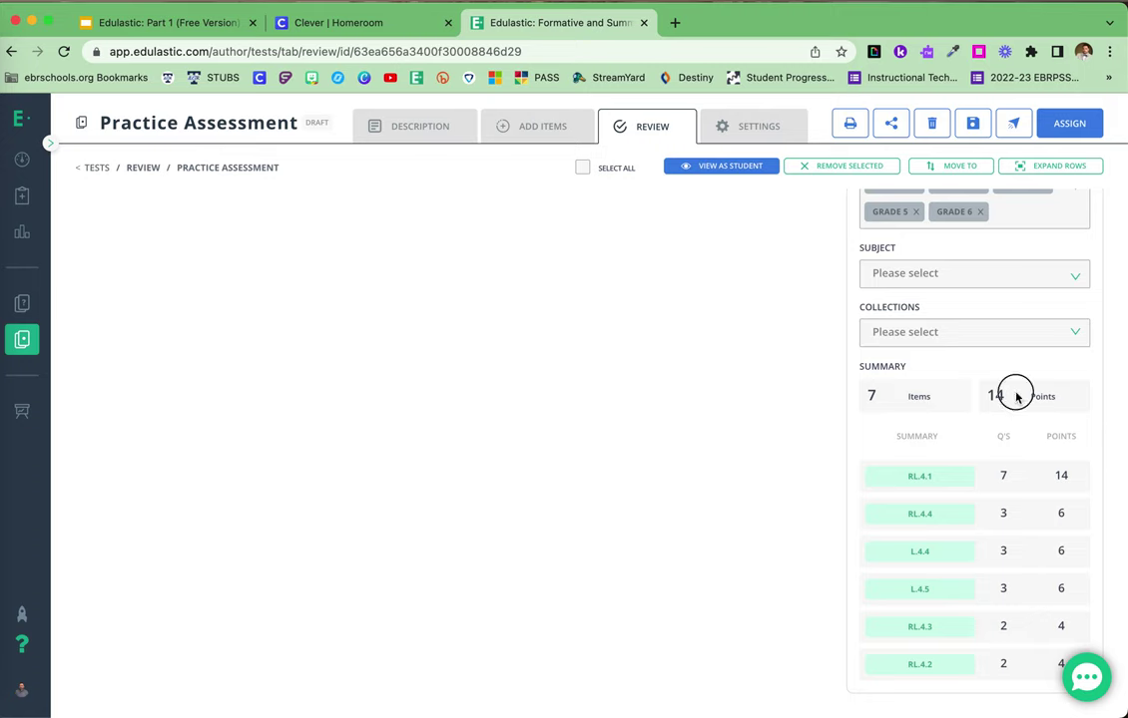
drag(1014, 393, 979, 396)
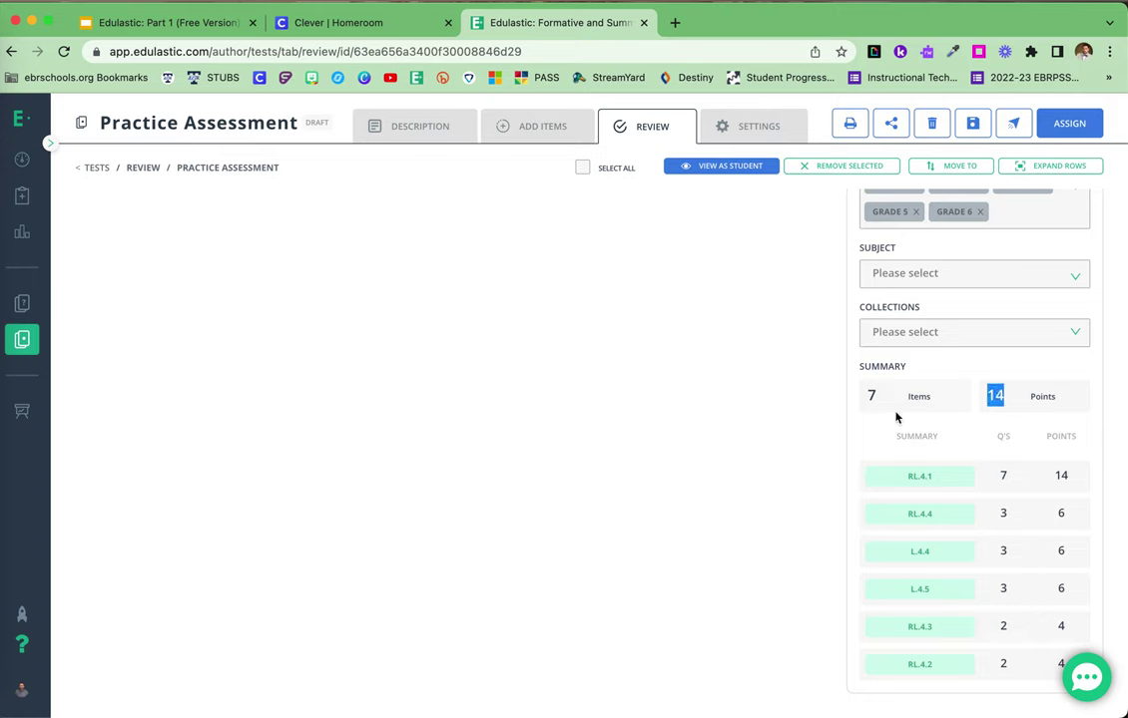
click(833, 436)
scroll(834, 436, up, 5)
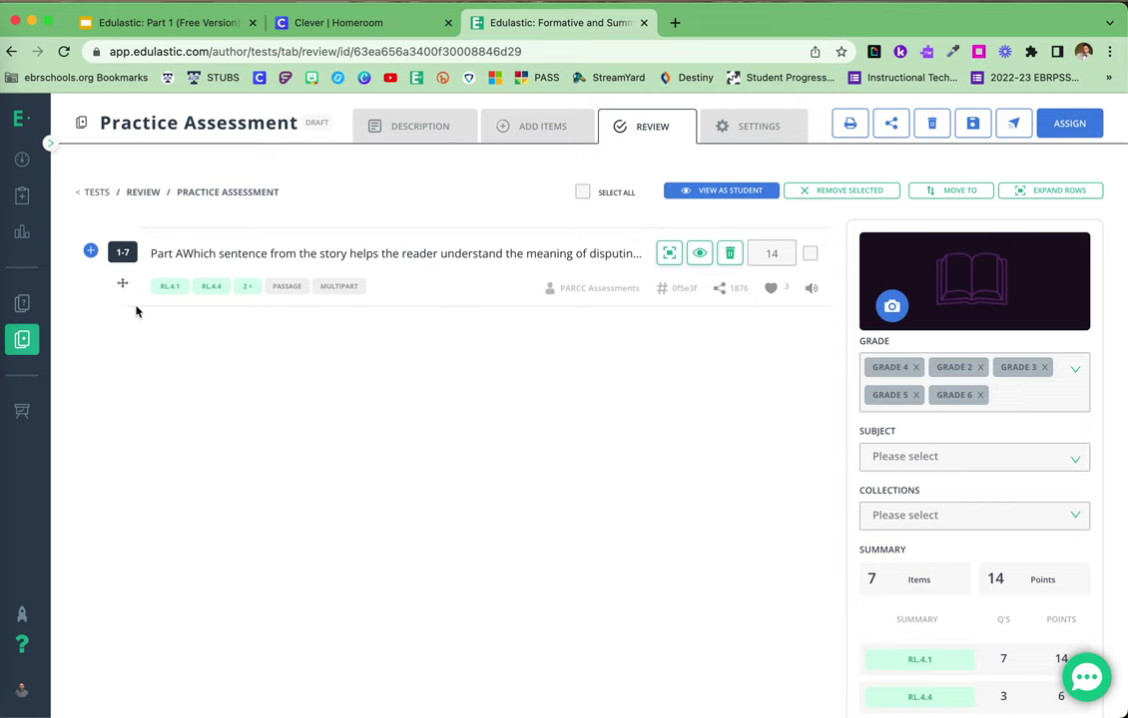
mouse_move(121, 283)
mouse_down()
mouse_move(125, 337)
mouse_move(118, 294)
mouse_up()
click(744, 127)
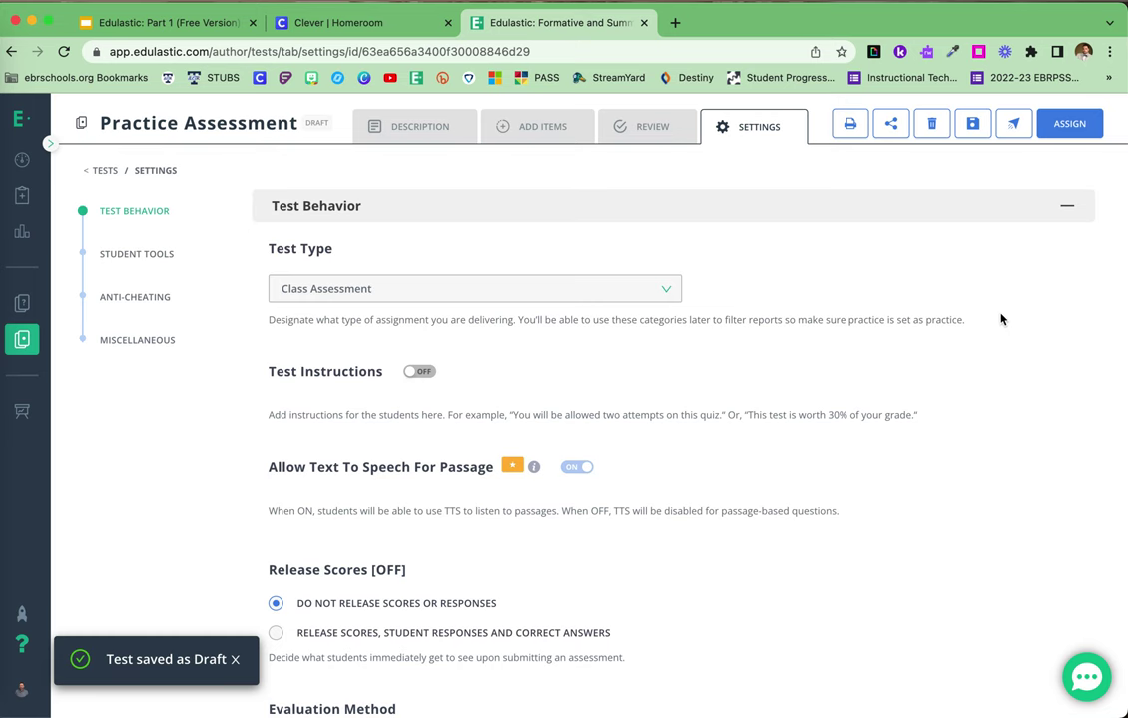
scroll(1004, 311, down, 1)
scroll(1004, 310, down, 2)
scroll(1004, 311, down, 4)
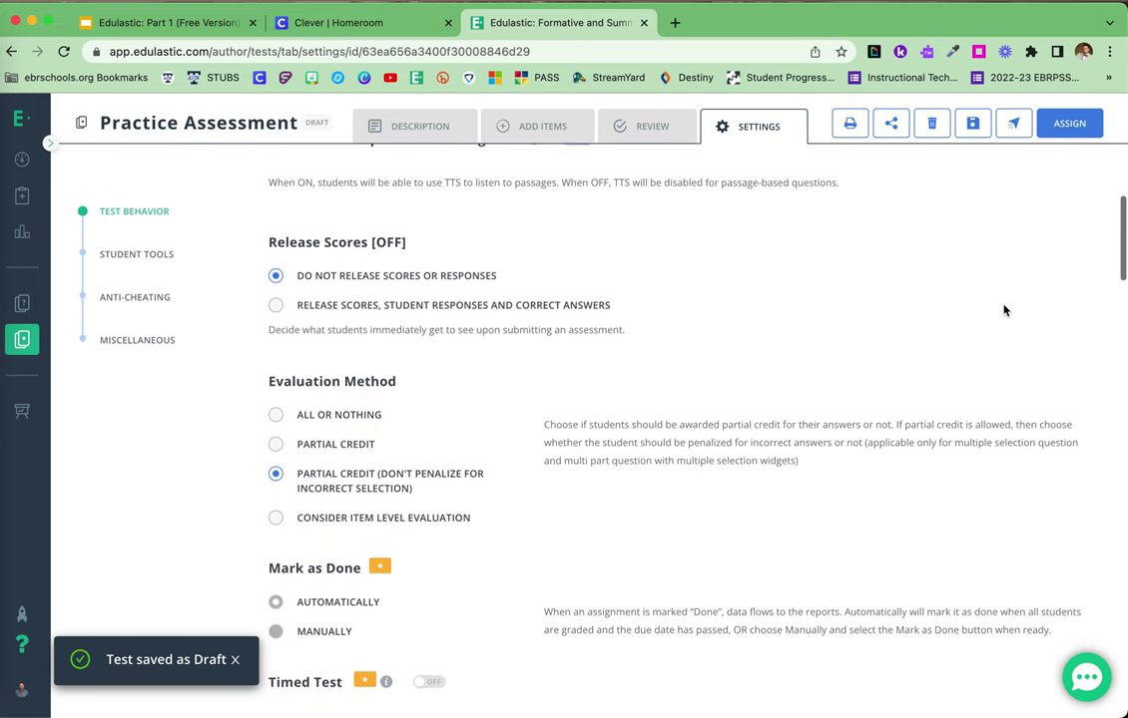
scroll(1004, 310, down, 3)
scroll(1004, 311, down, 1)
scroll(1004, 310, up, 1)
scroll(1004, 310, up, 3)
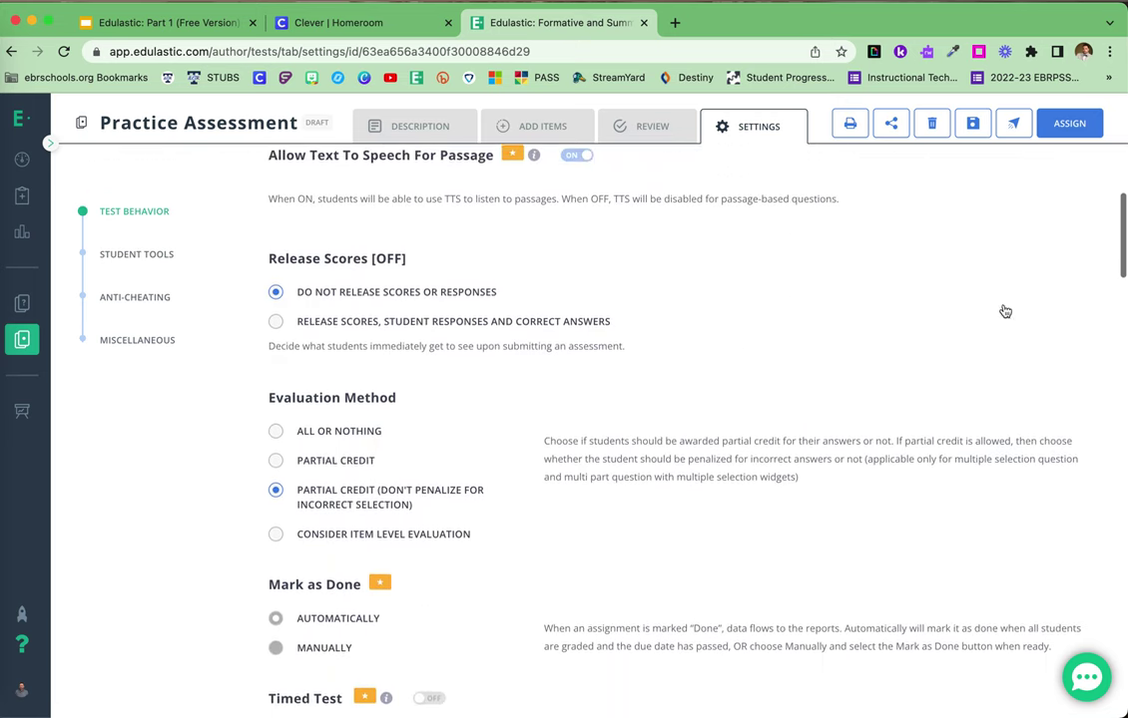
scroll(1004, 311, up, 4)
scroll(1004, 310, up, 2)
scroll(1004, 311, down, 1)
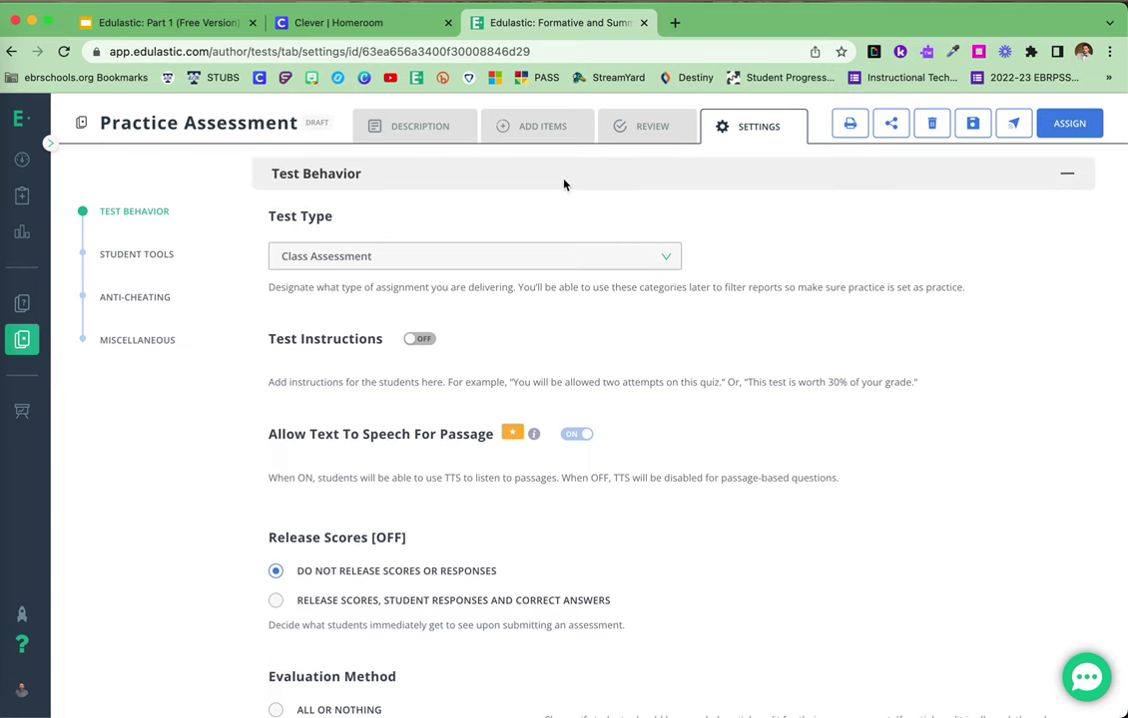
click(328, 268)
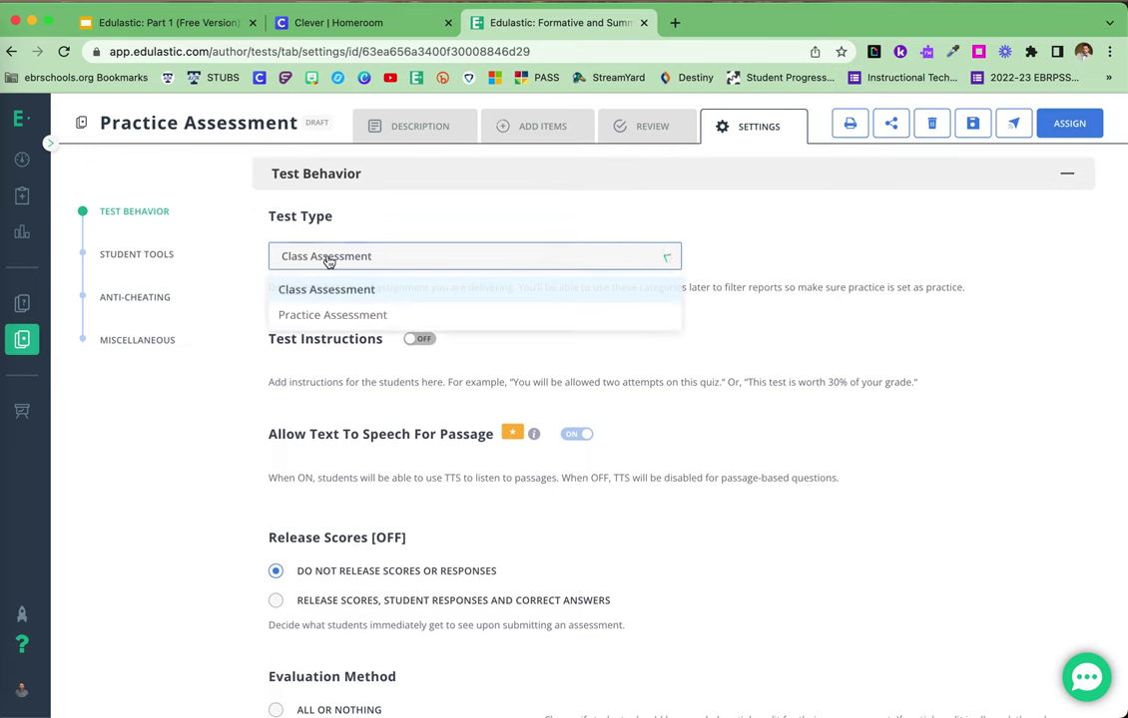
click(330, 208)
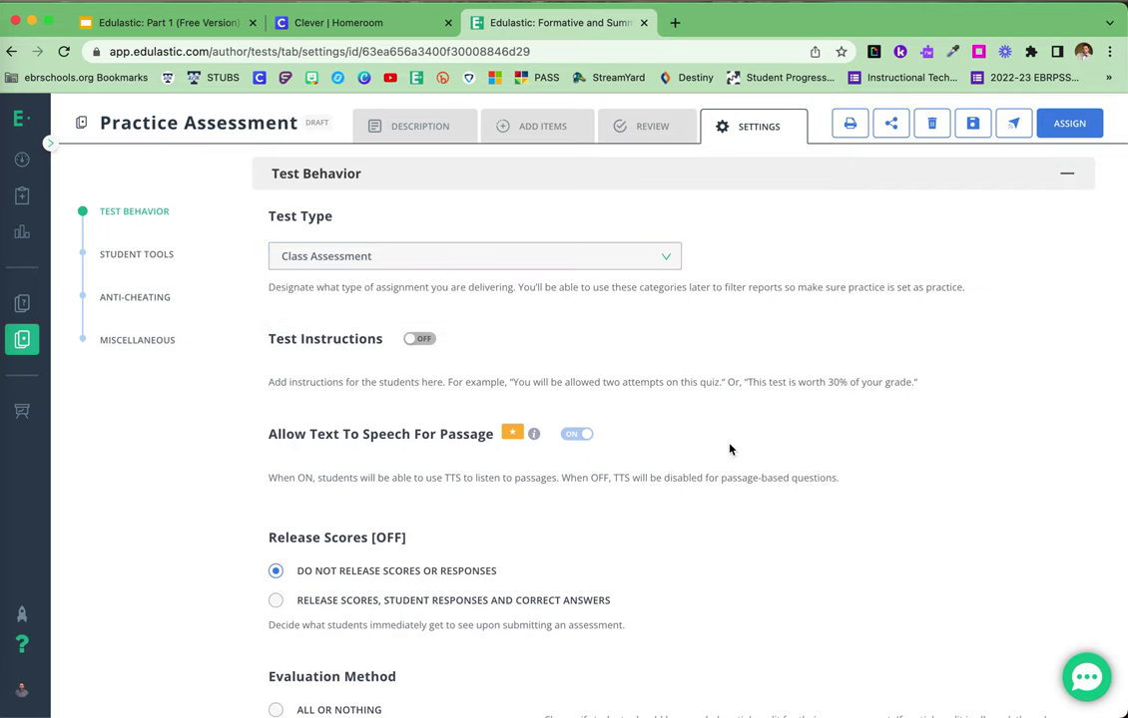
scroll(730, 448, down, 4)
scroll(731, 451, down, 2)
scroll(731, 451, down, 4)
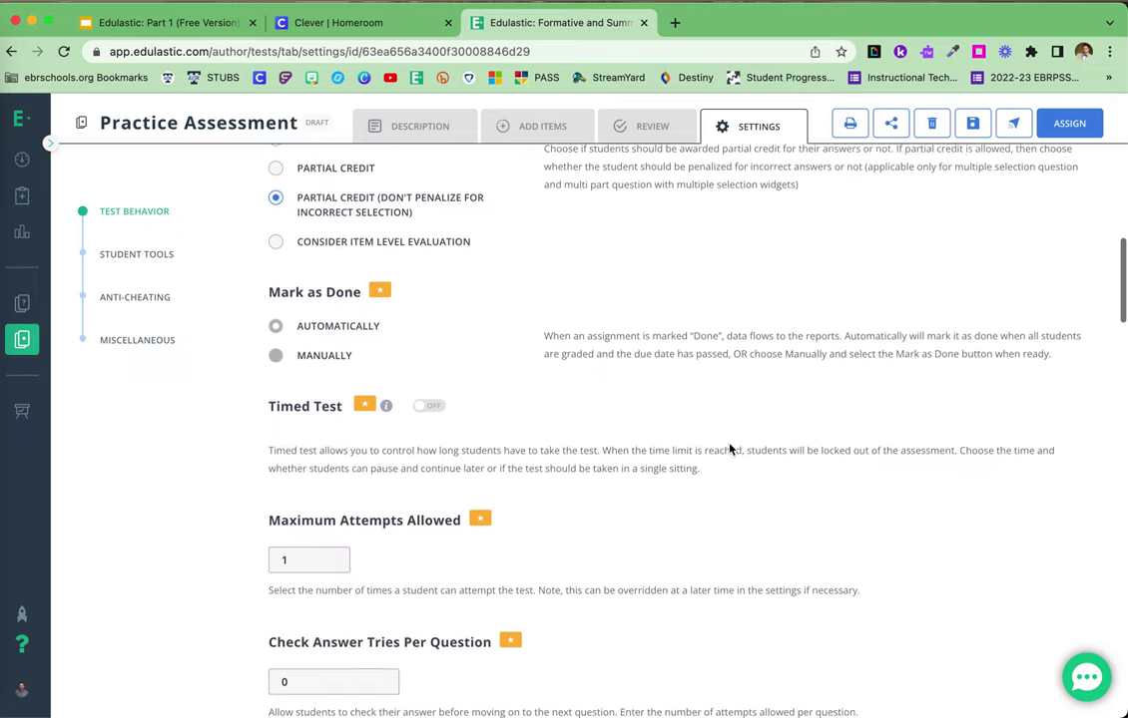
scroll(730, 451, down, 2)
scroll(731, 451, down, 2)
scroll(730, 449, down, 2)
scroll(730, 449, up, 1)
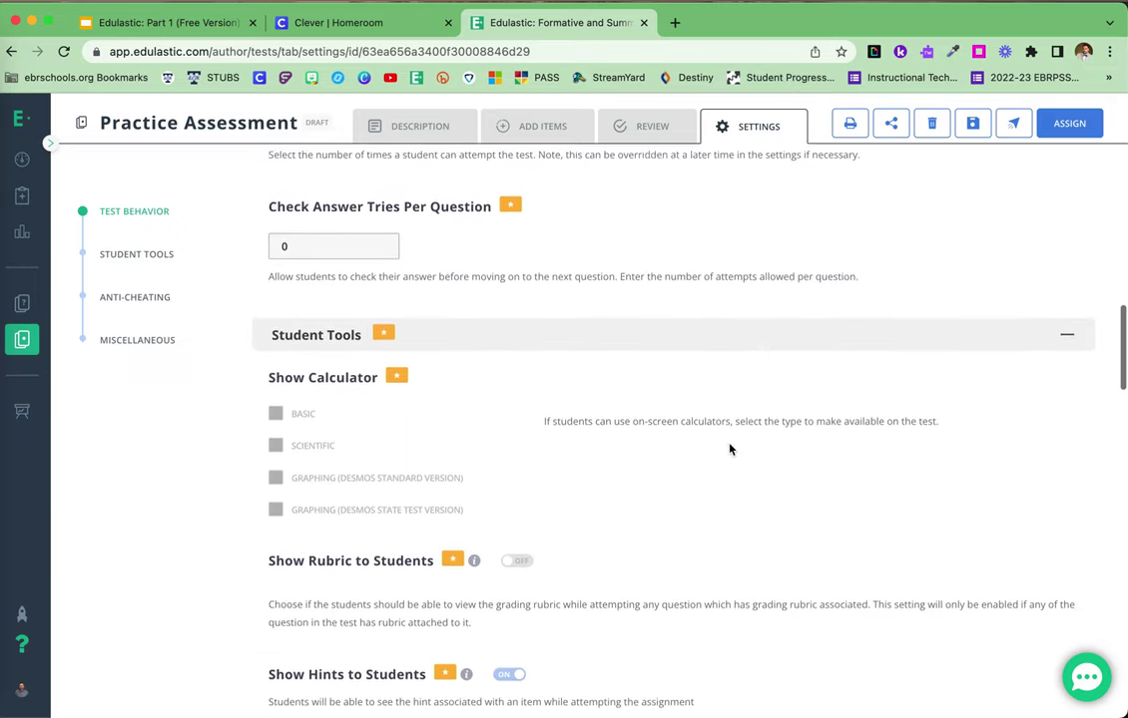
scroll(730, 447, up, 3)
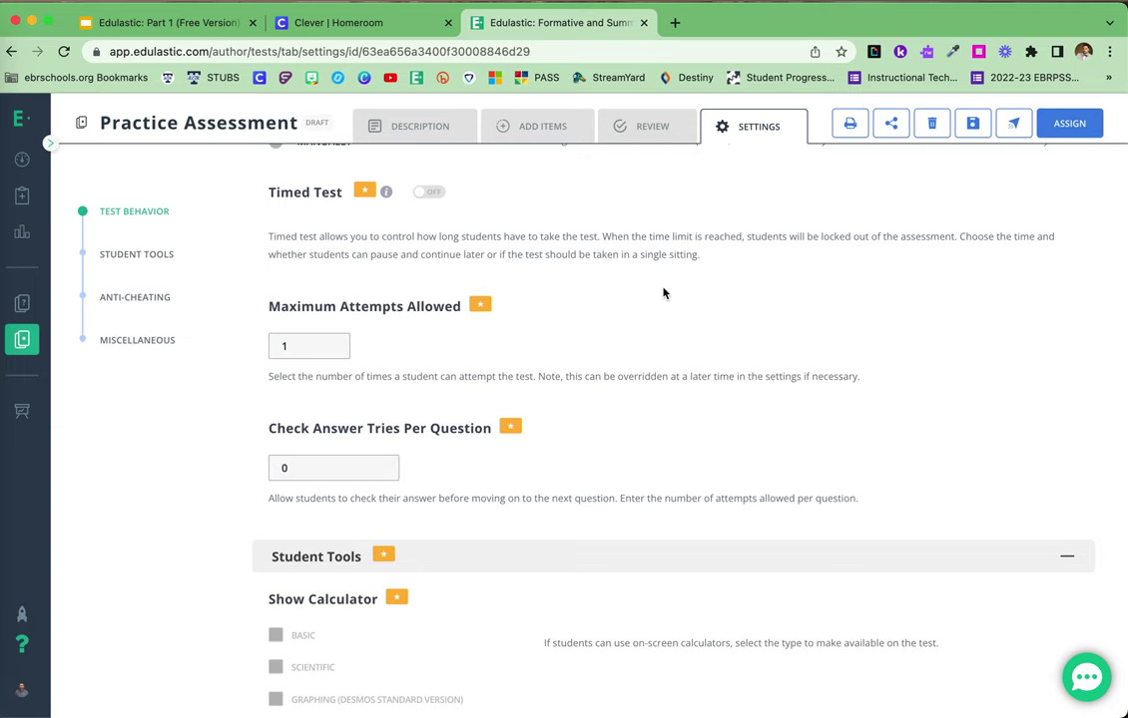
scroll(663, 293, up, 1)
scroll(663, 292, up, 2)
scroll(664, 292, up, 2)
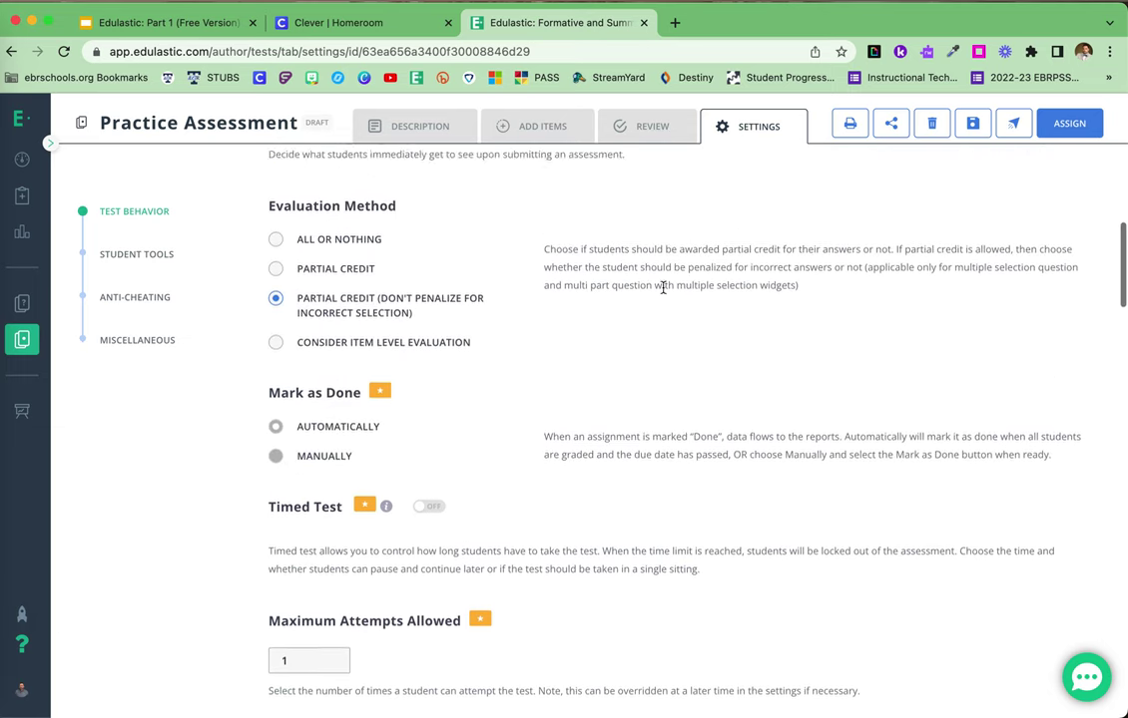
scroll(664, 292, up, 2)
scroll(664, 292, up, 1)
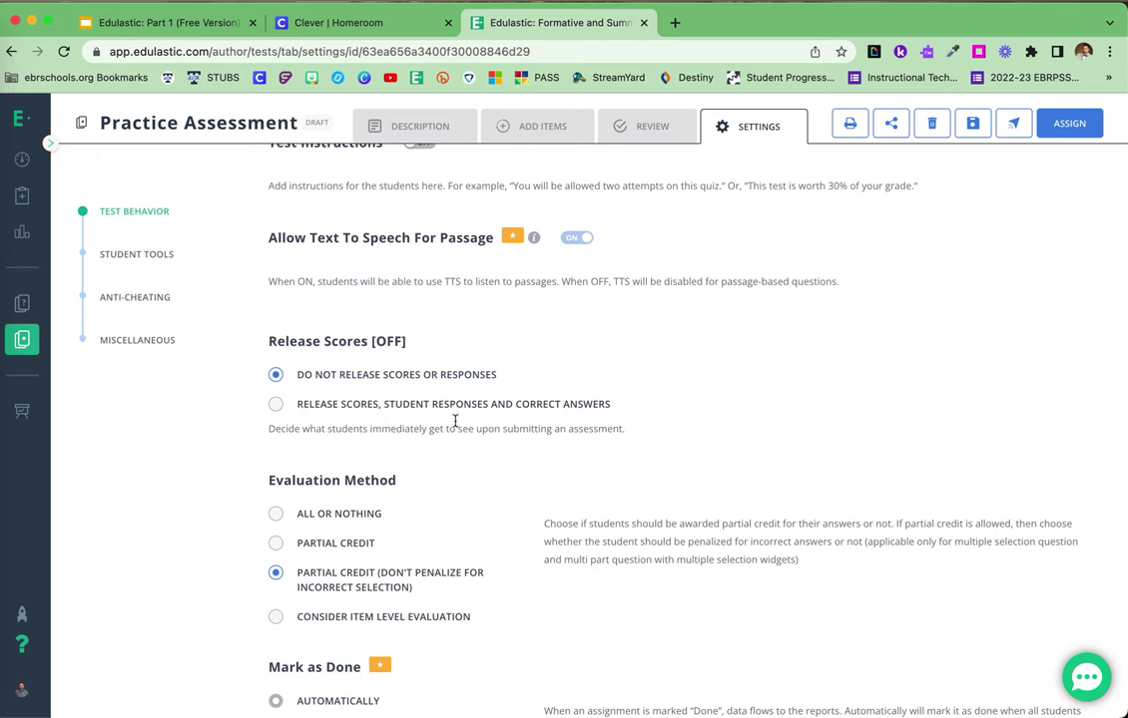
scroll(496, 400, up, 3)
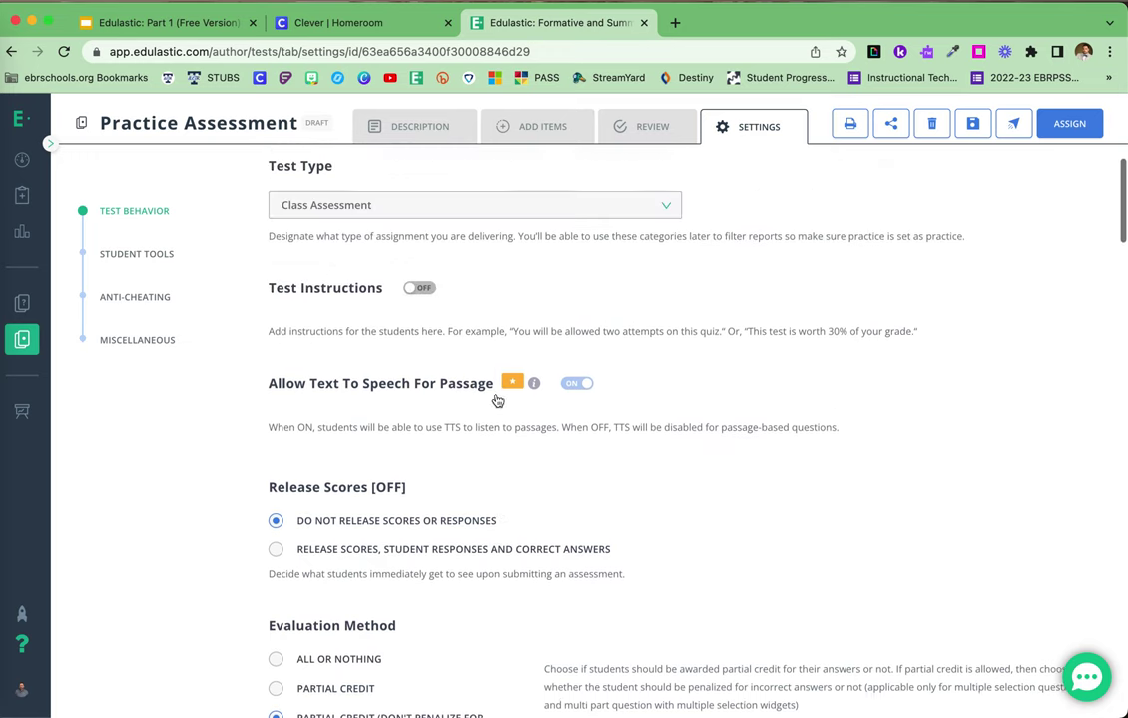
scroll(496, 399, up, 2)
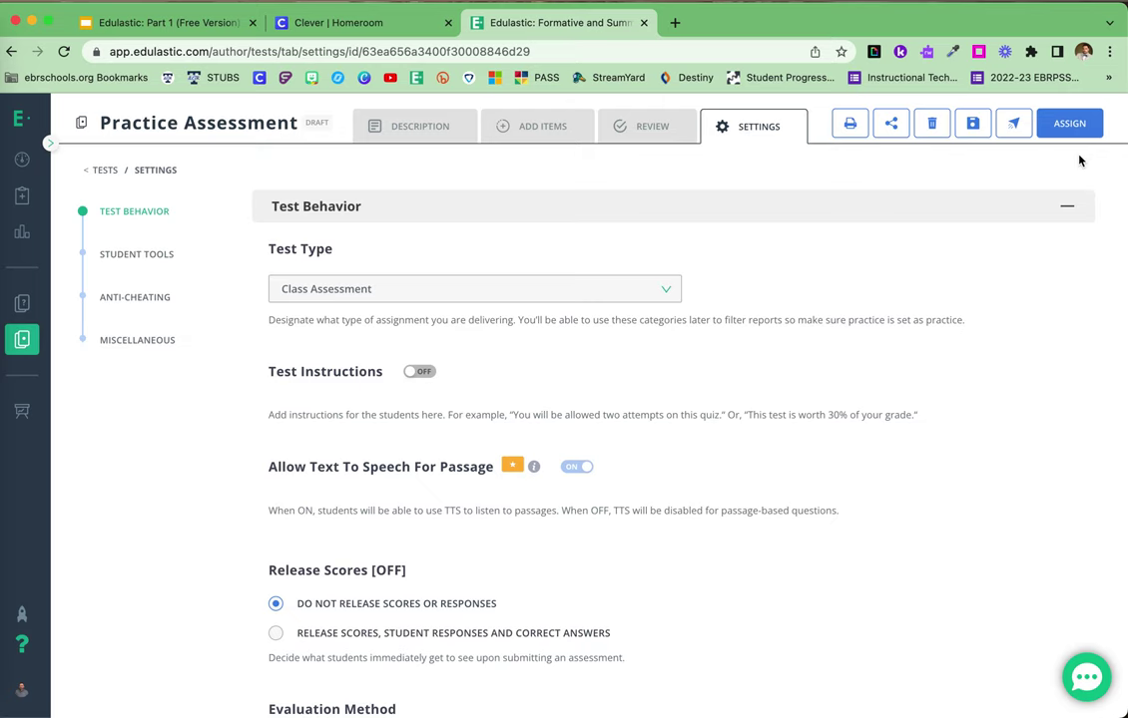
Step: Save the draft and browse to the test library filtered to tests created by me
click(970, 125)
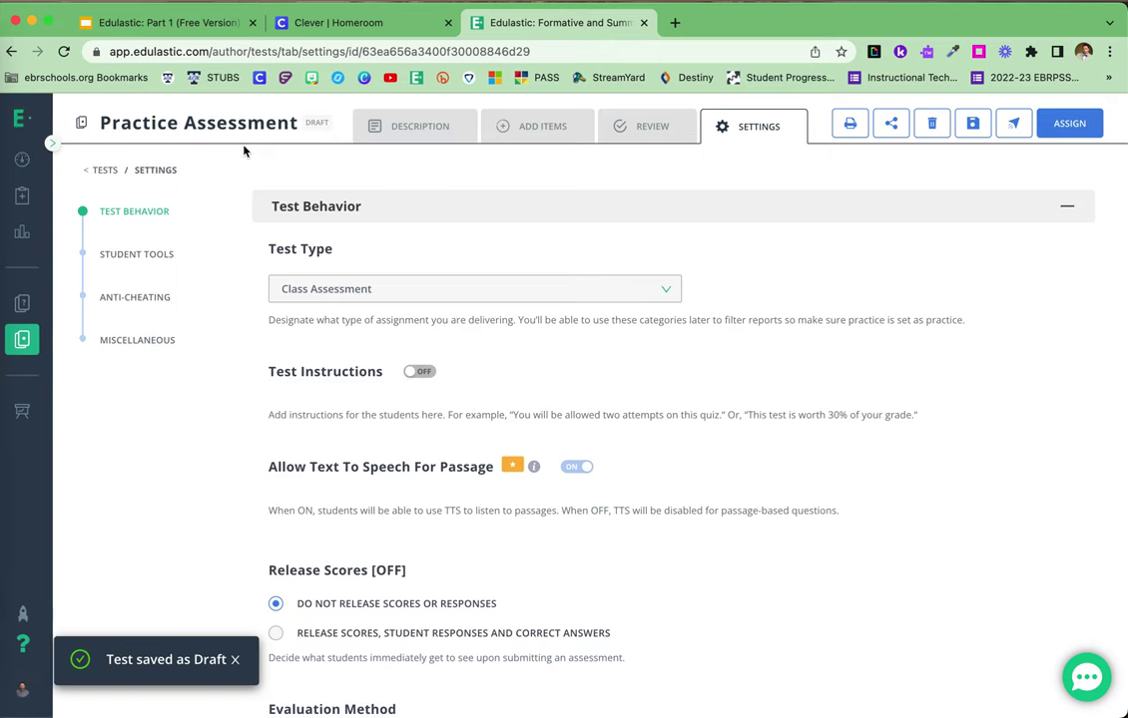
mouse_move(22, 159)
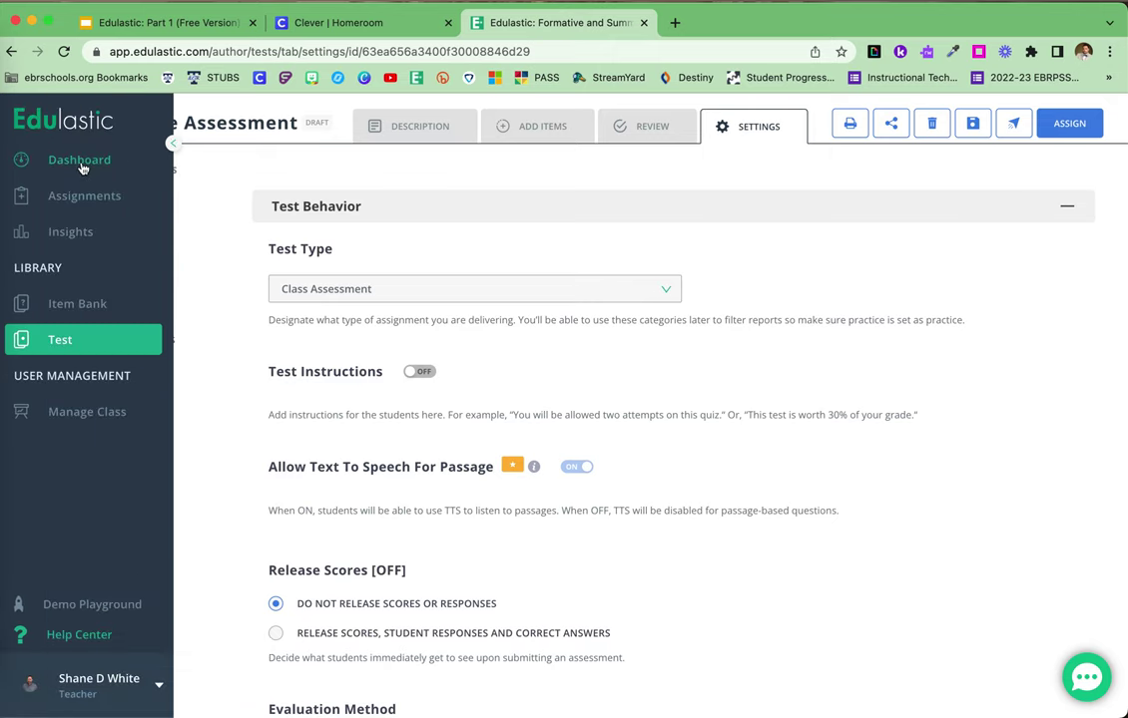
click(80, 163)
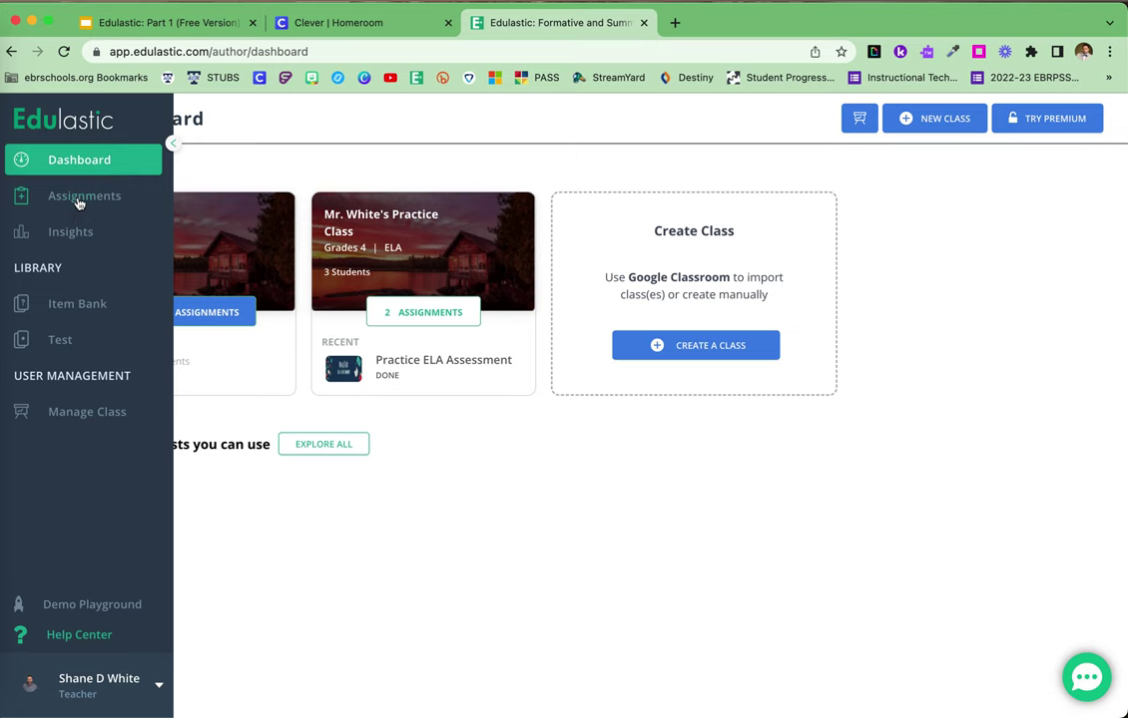
click(82, 200)
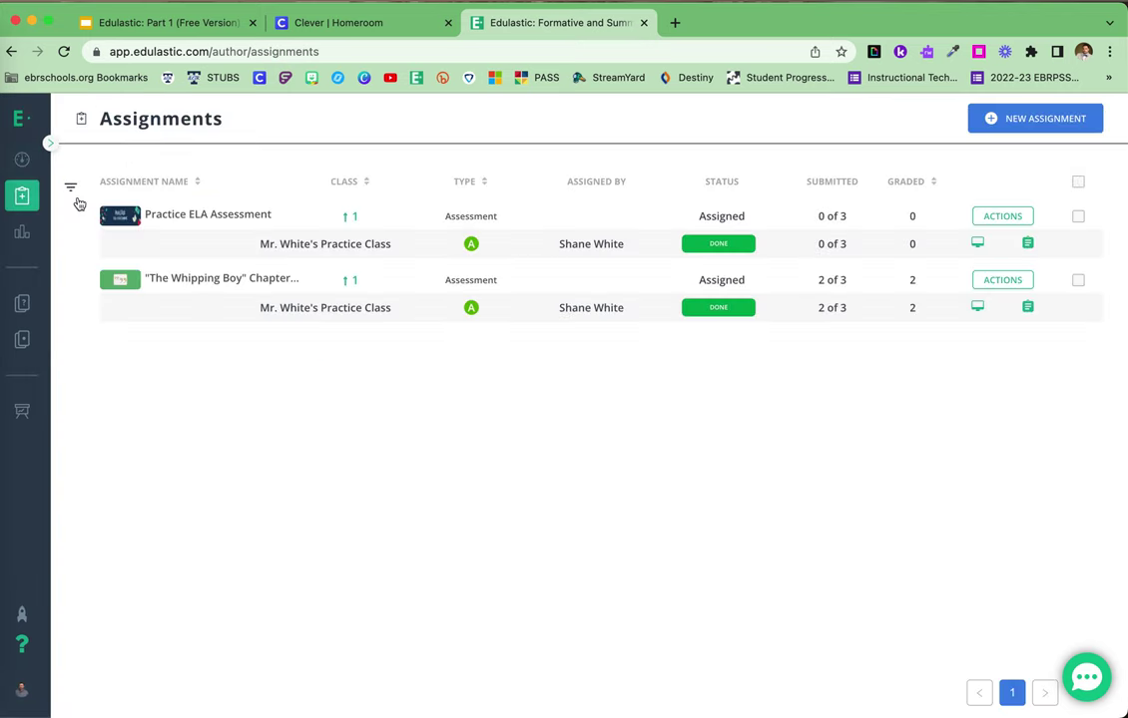
mouse_move(21, 304)
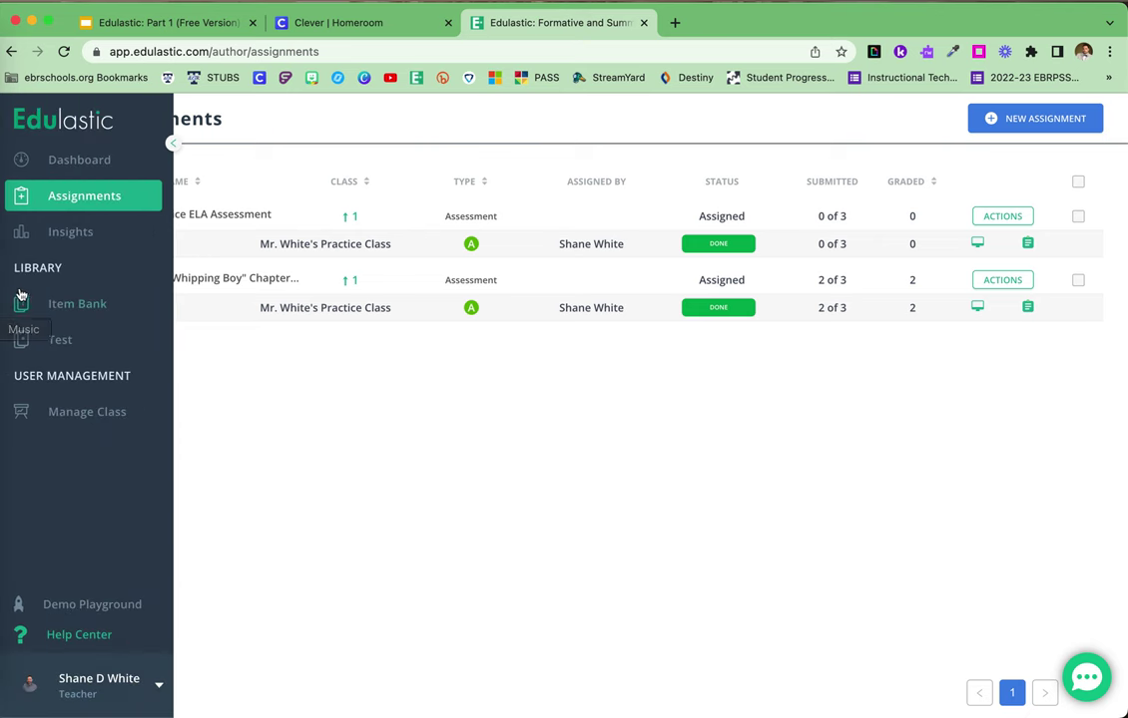
click(20, 340)
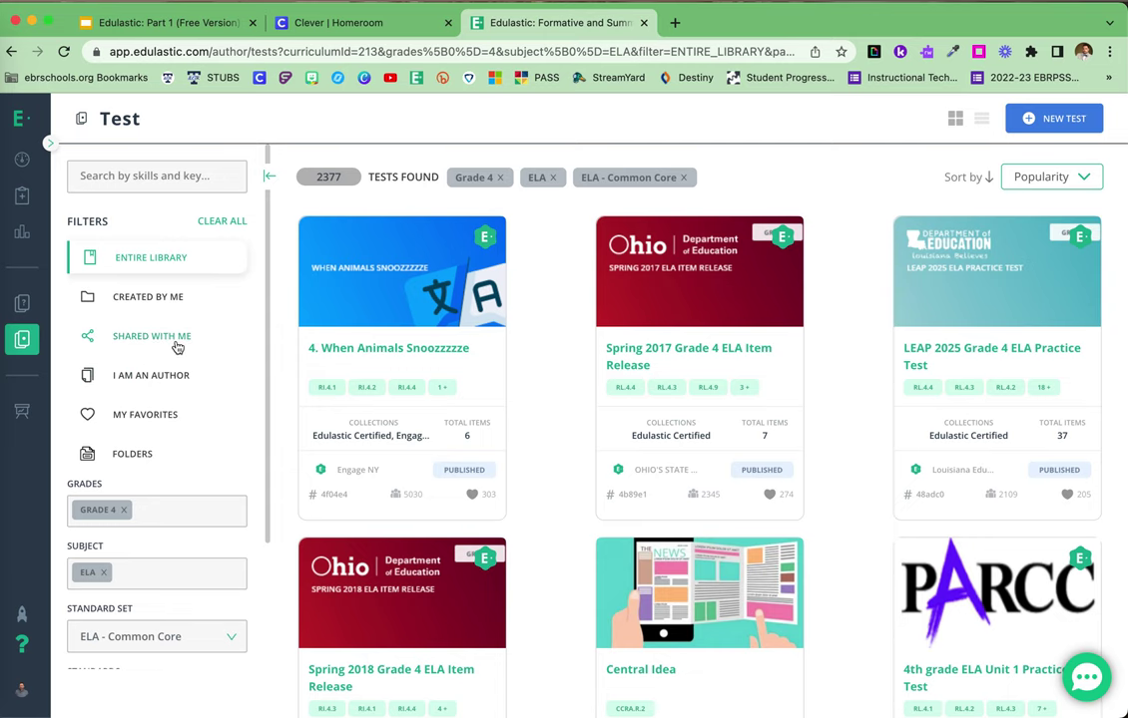
click(164, 303)
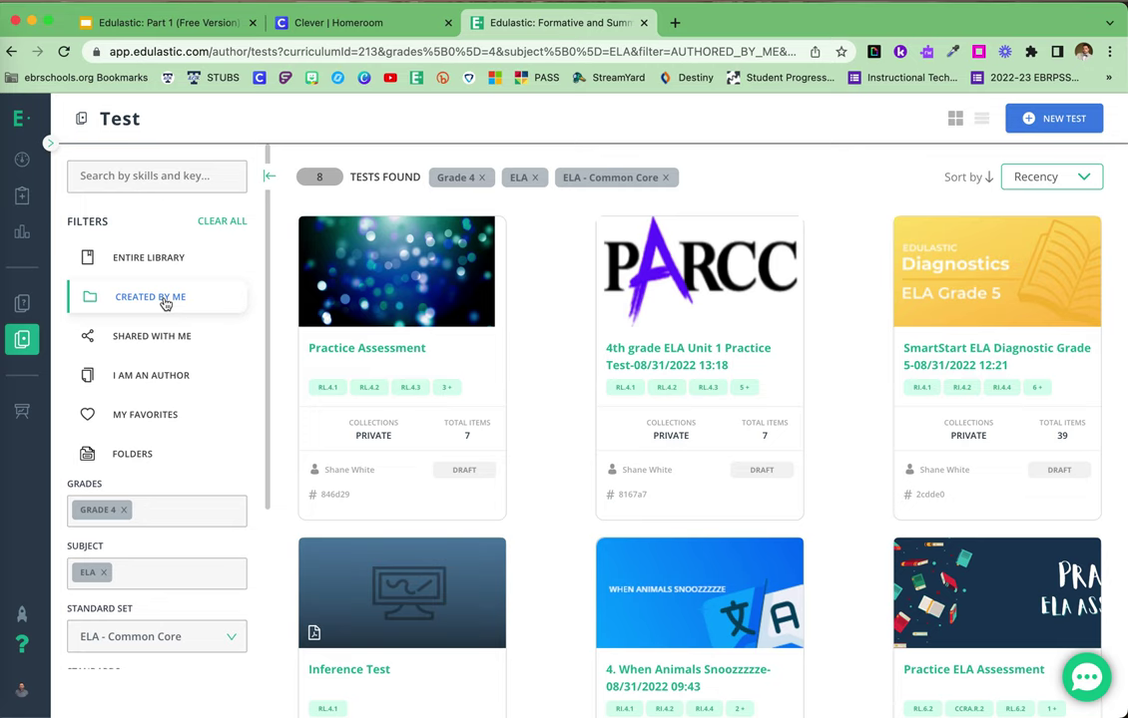
mouse_move(401, 300)
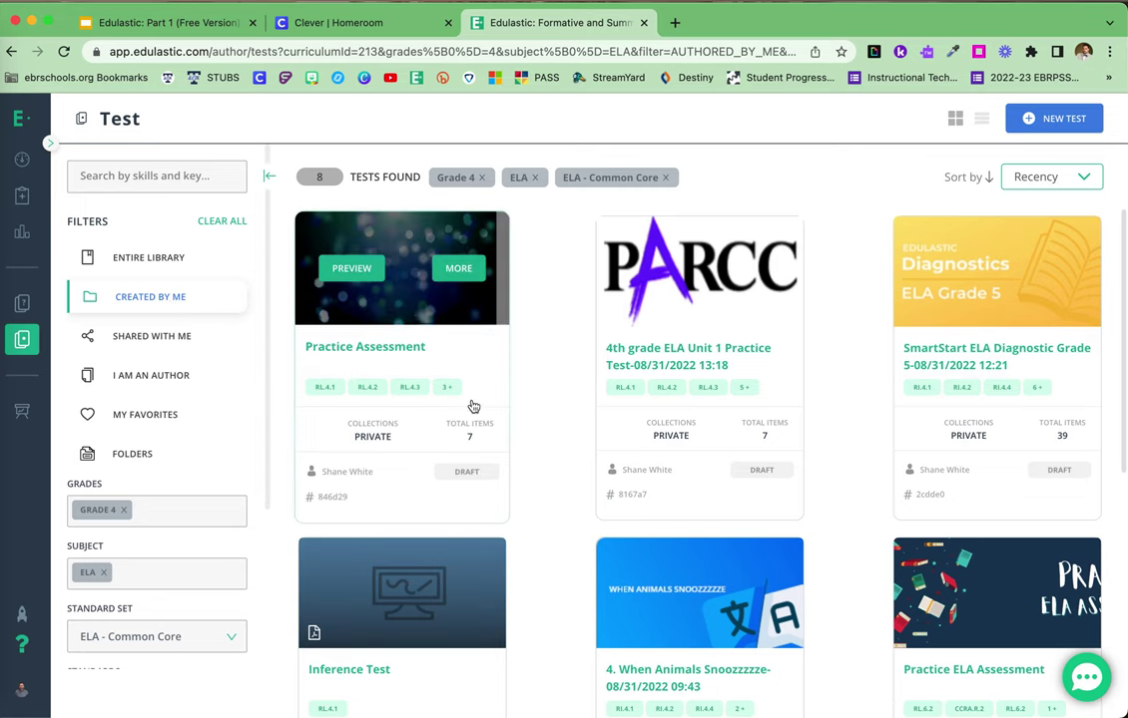
Step: Open the Practice Assessment card's details and choose Edit
click(421, 321)
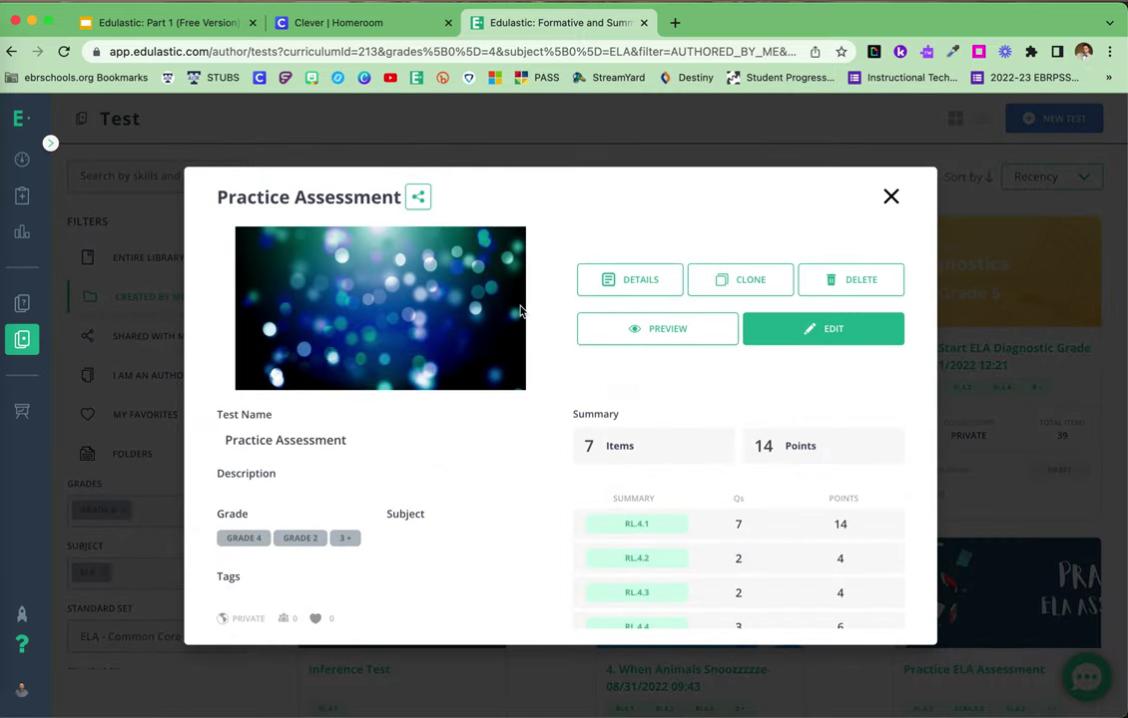
click(811, 336)
Step: Set Practice Assessment's subject to ELA after a publish attempt flags it missing
click(853, 338)
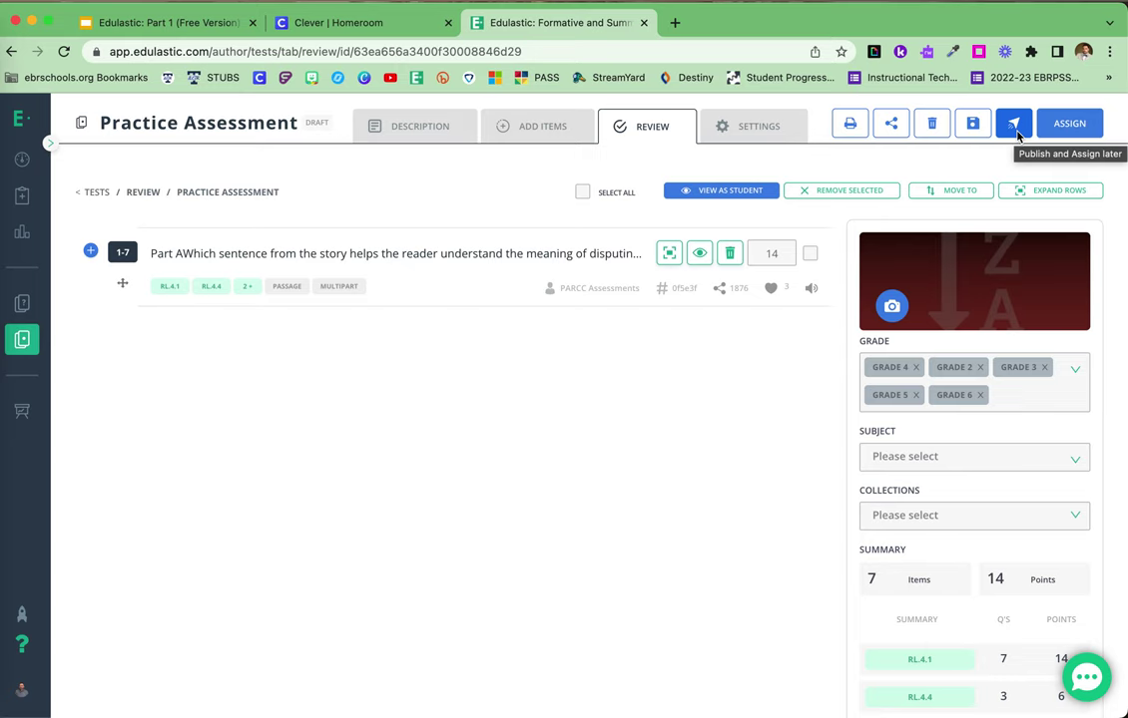
click(1015, 128)
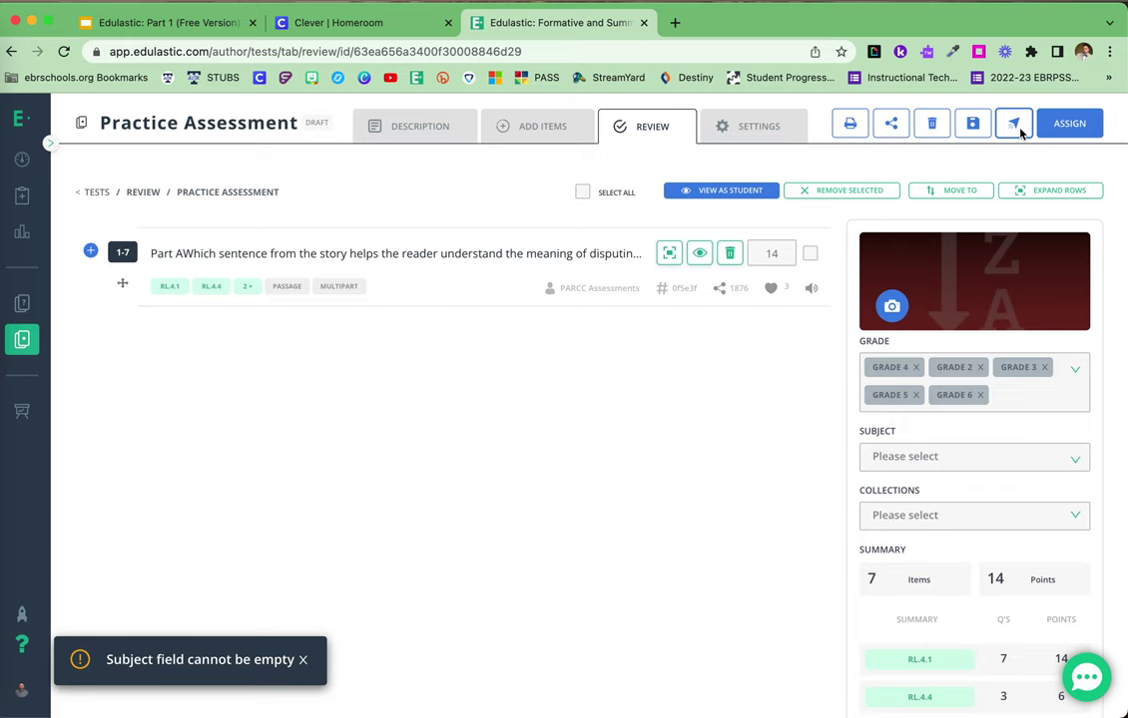
click(936, 456)
click(884, 519)
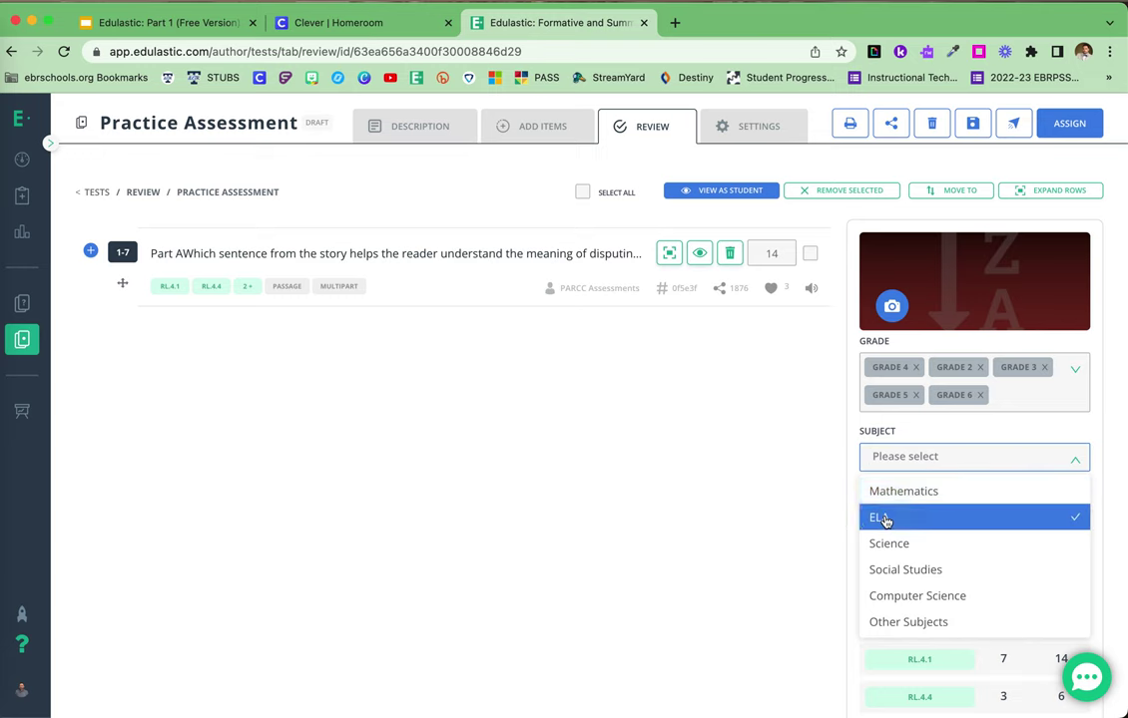
click(794, 522)
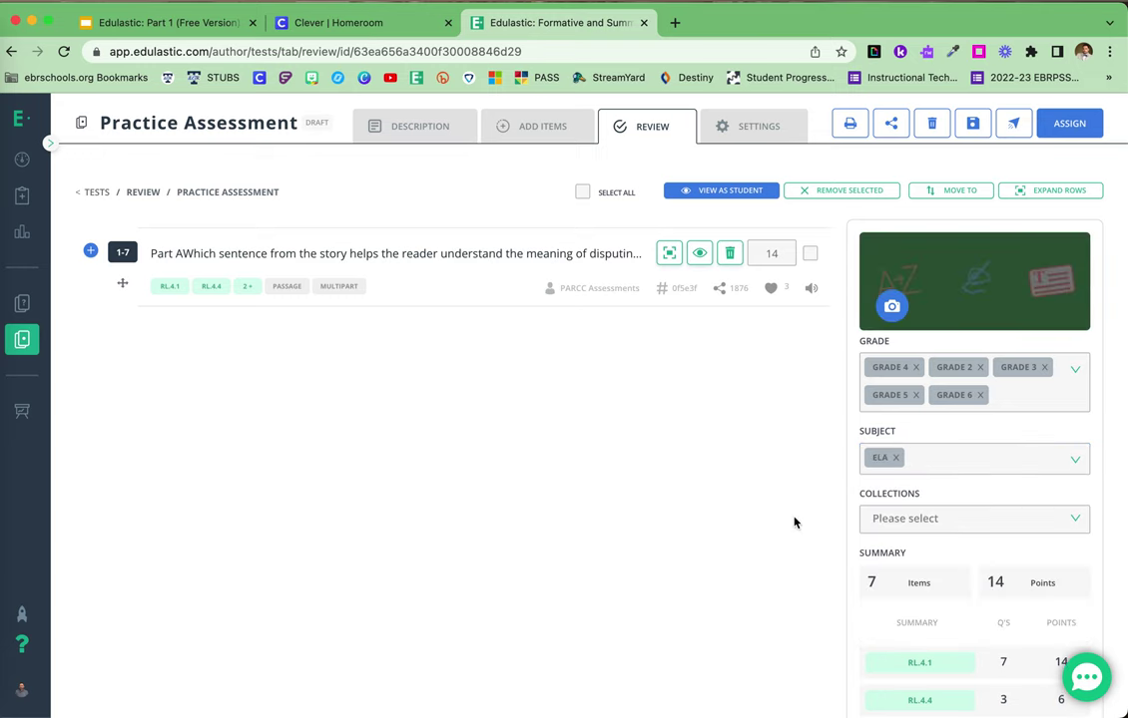
Step: Publish Practice Assessment to the private library and go back to the teacher dashboard
click(1015, 128)
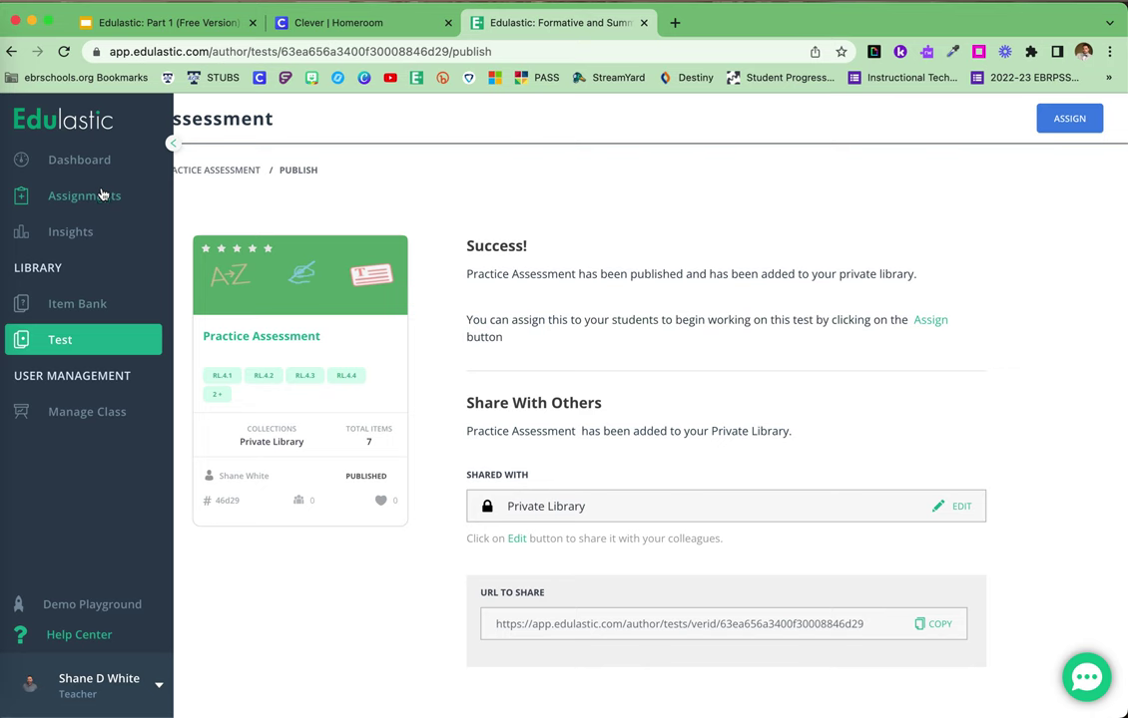
click(88, 158)
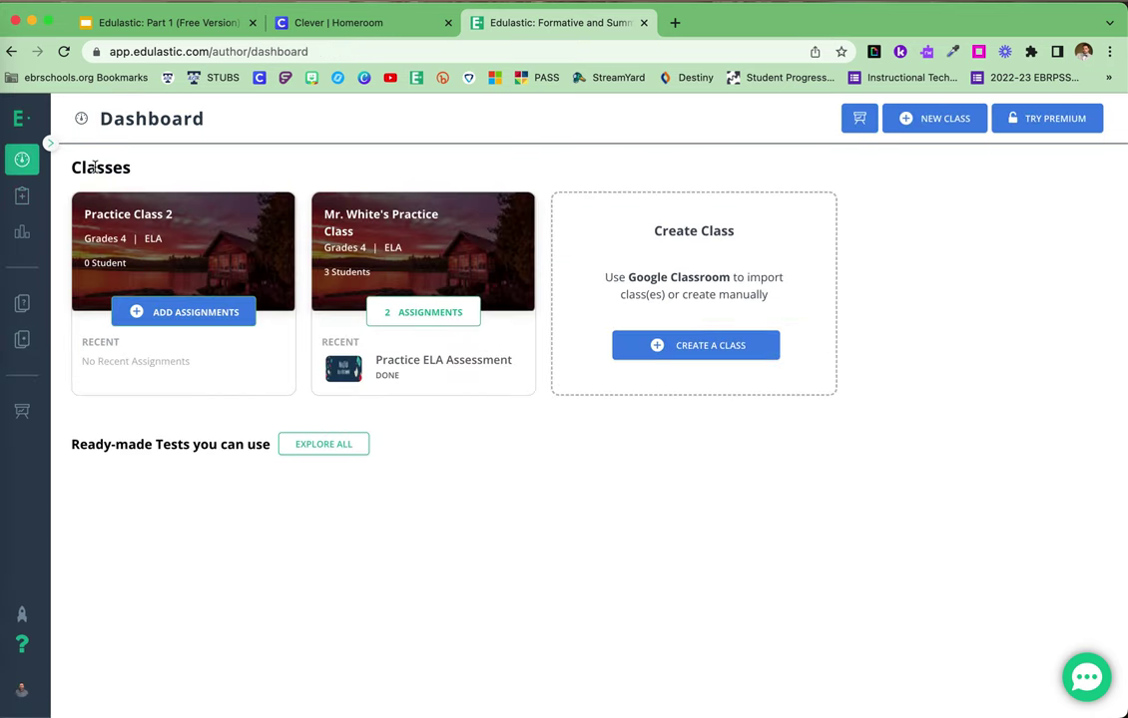
Step: Choose Practice Assessment from the test library and assign it to Practice Class 2 with default dates
click(204, 317)
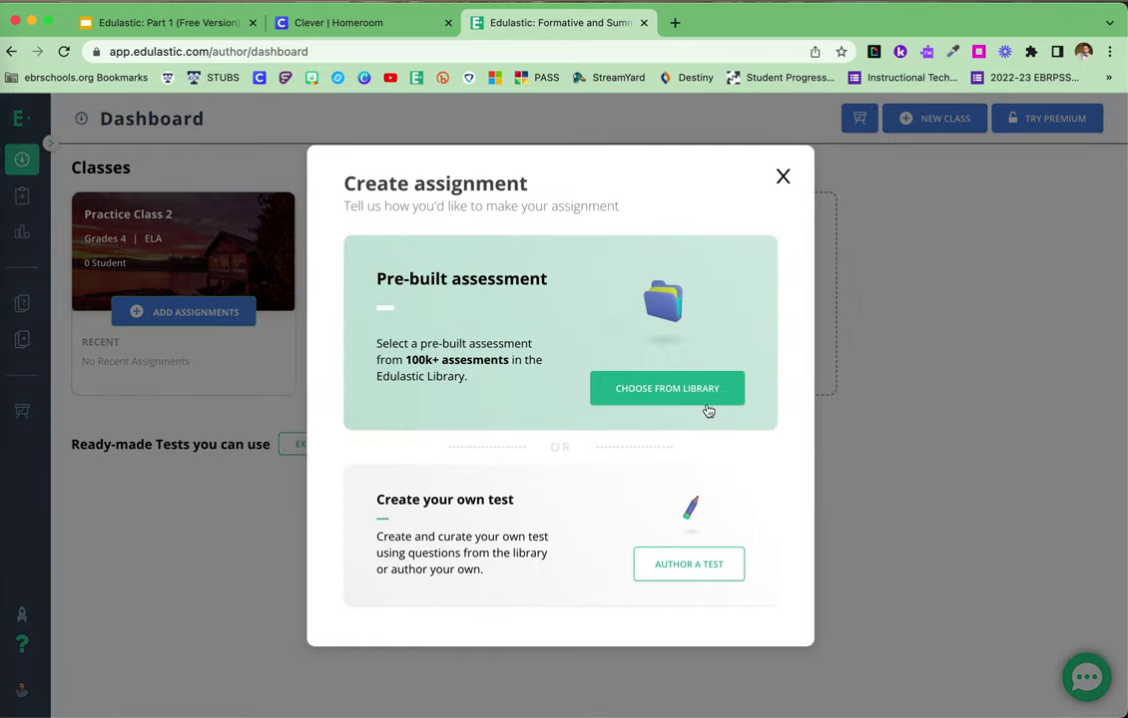
click(679, 390)
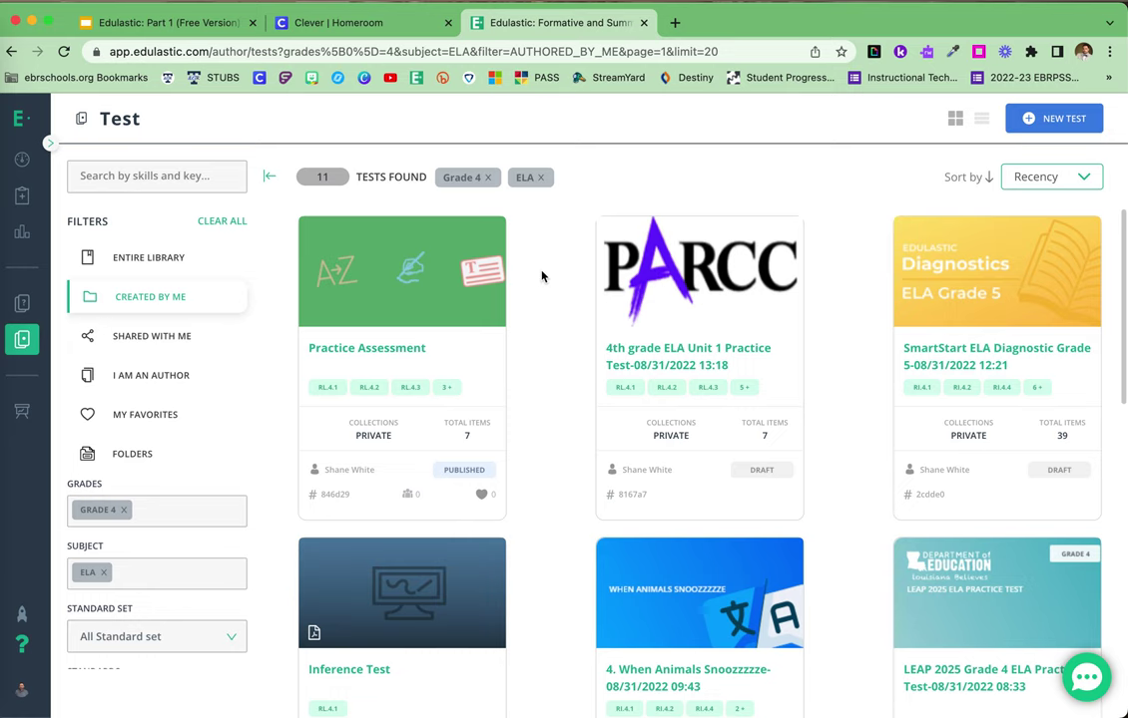
mouse_move(401, 284)
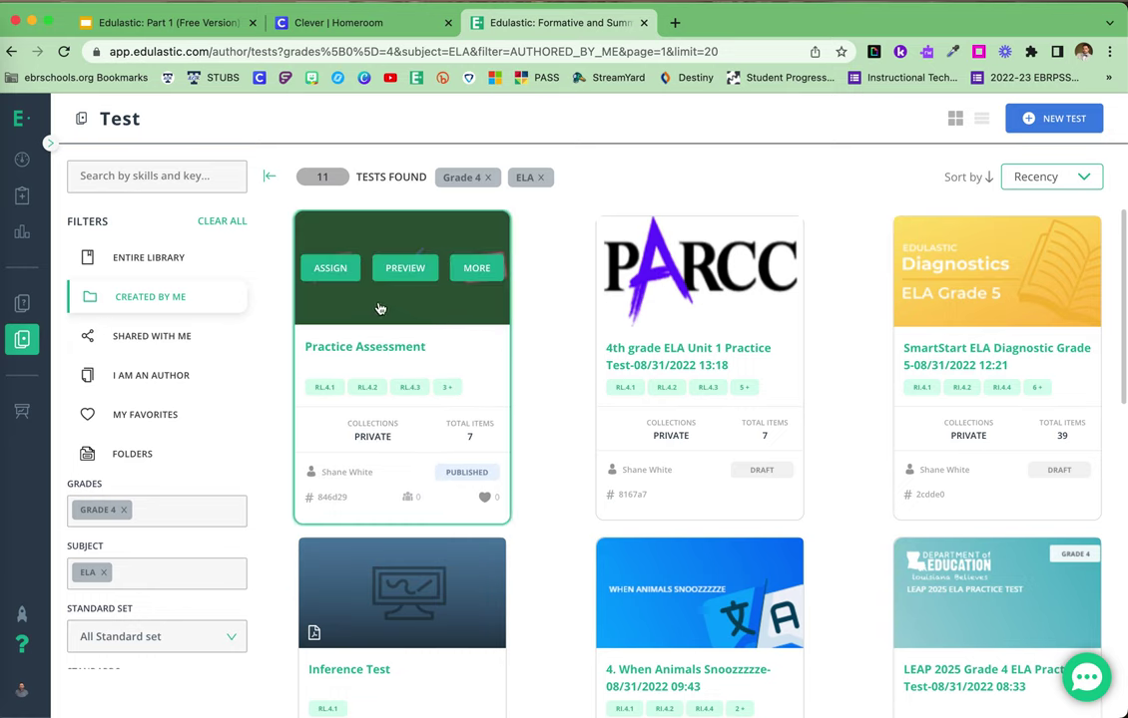
click(328, 267)
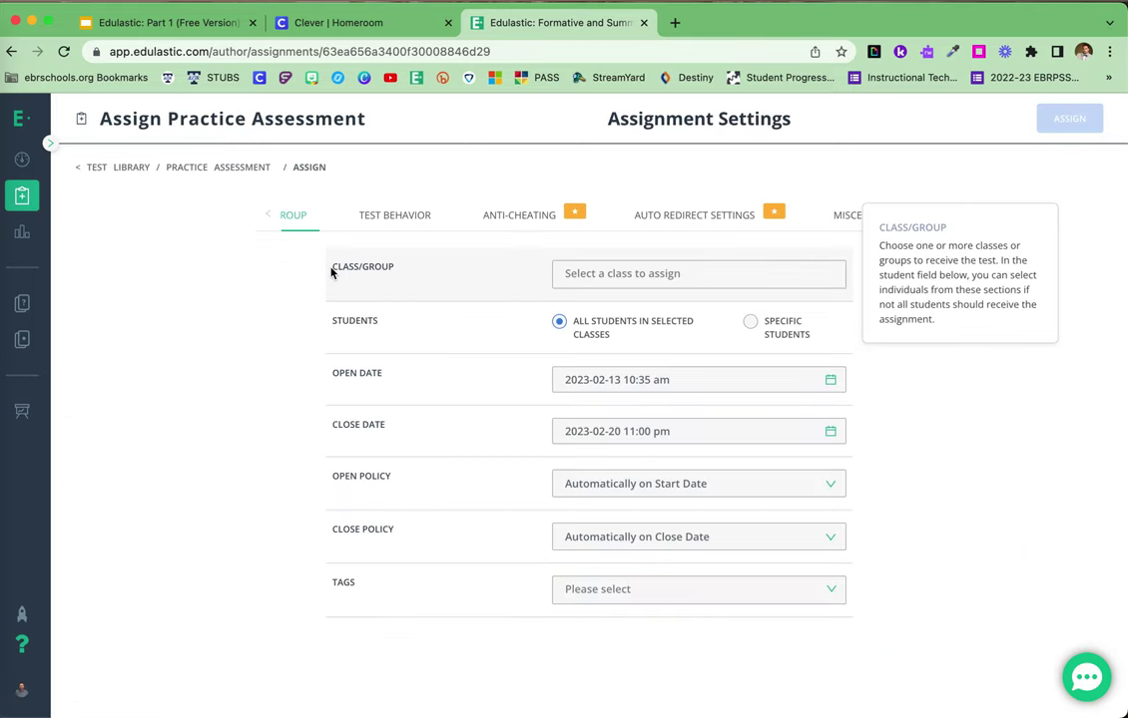
click(593, 272)
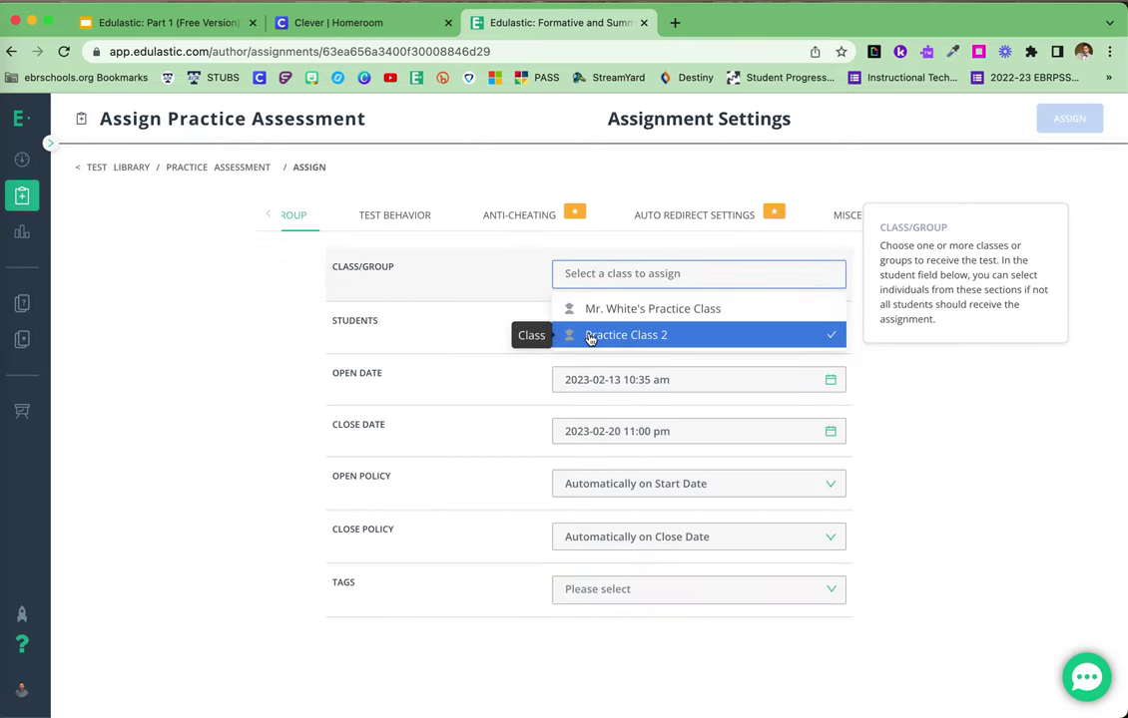
click(589, 338)
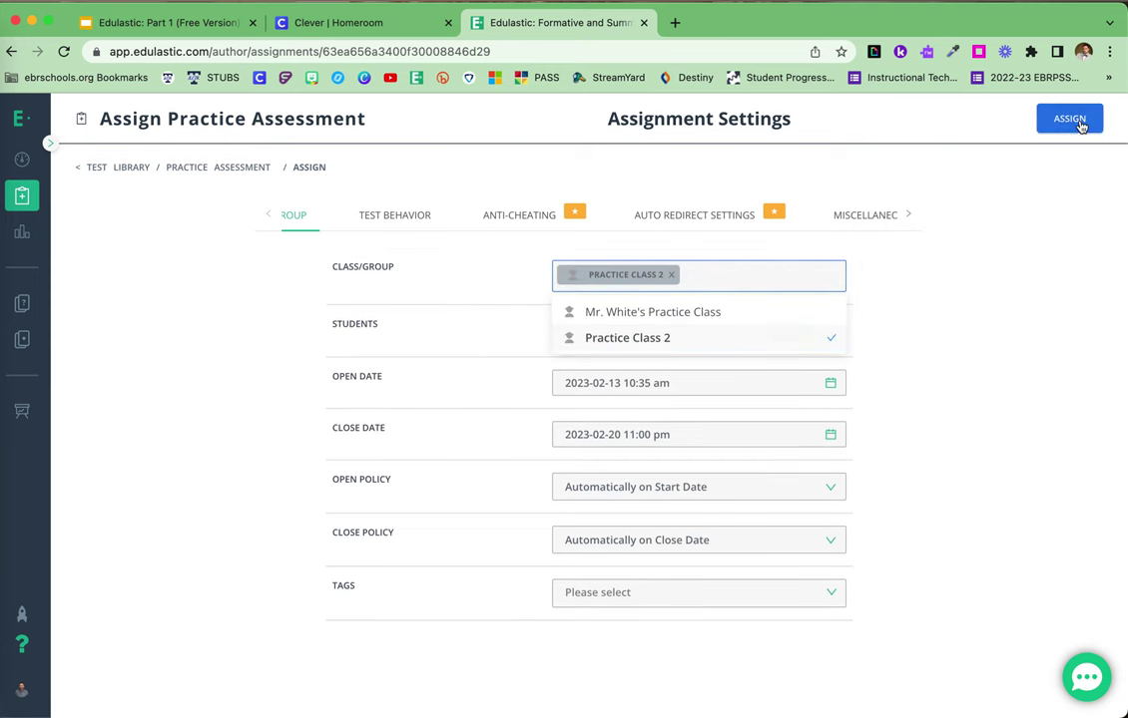
click(1078, 120)
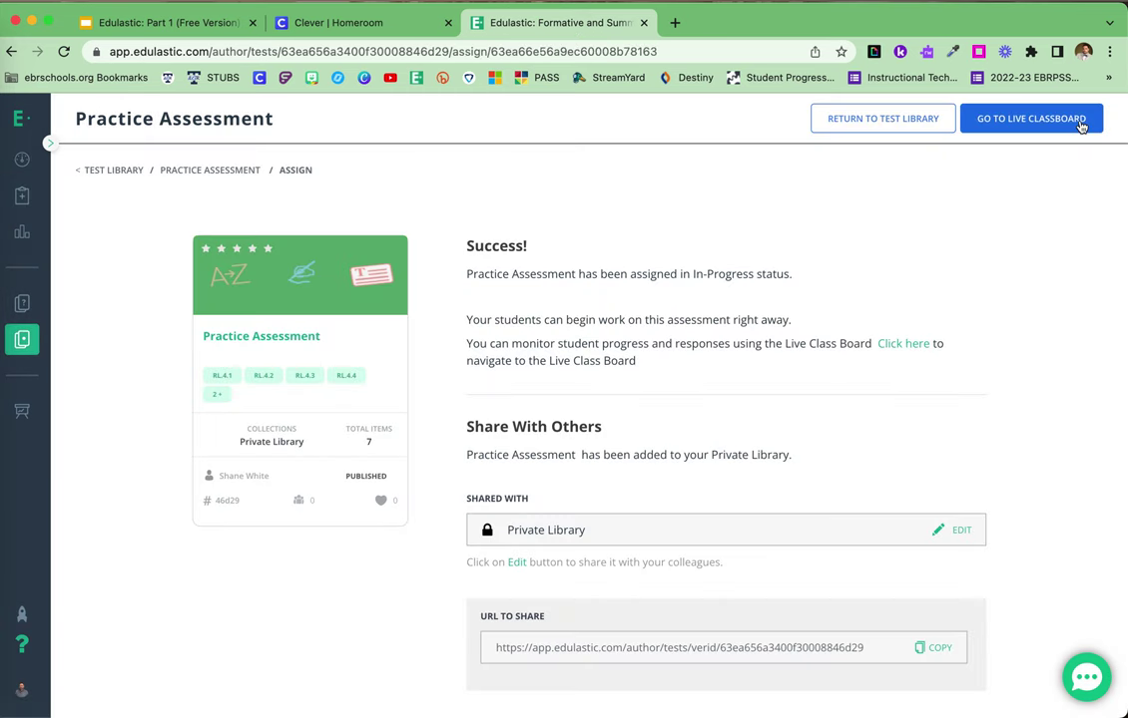
Step: Check Practice Assessment shows In Progress, 0 of 0 submitted, in Assignments, then go to Insights
click(83, 197)
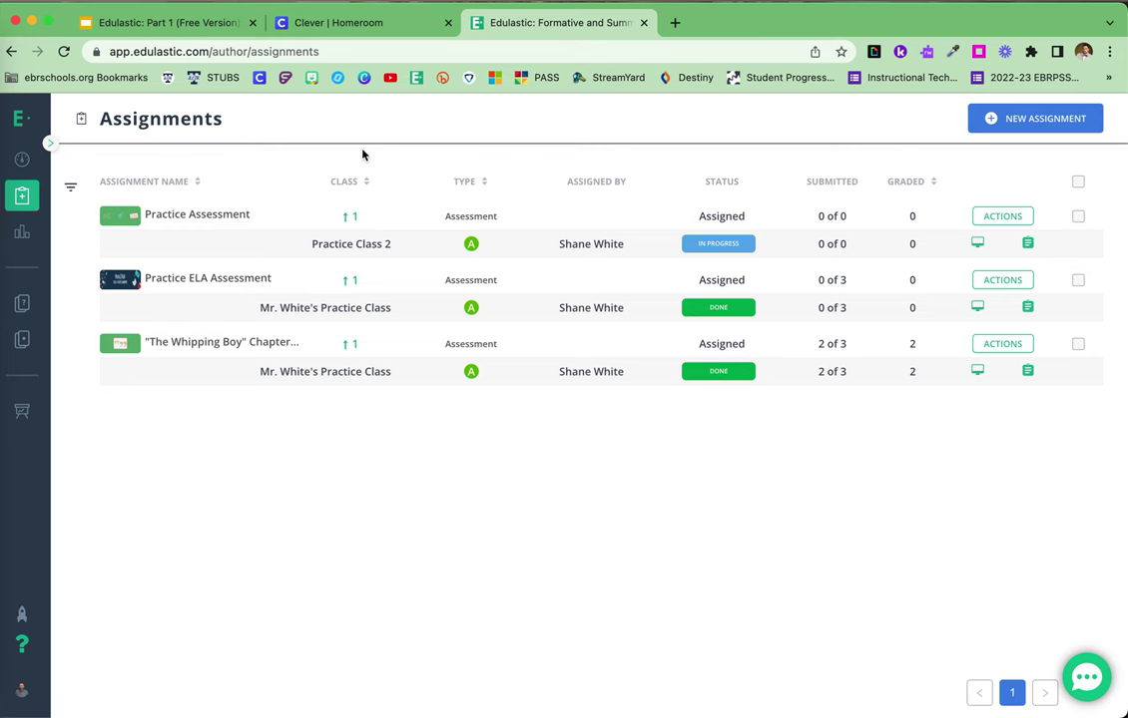
click(72, 238)
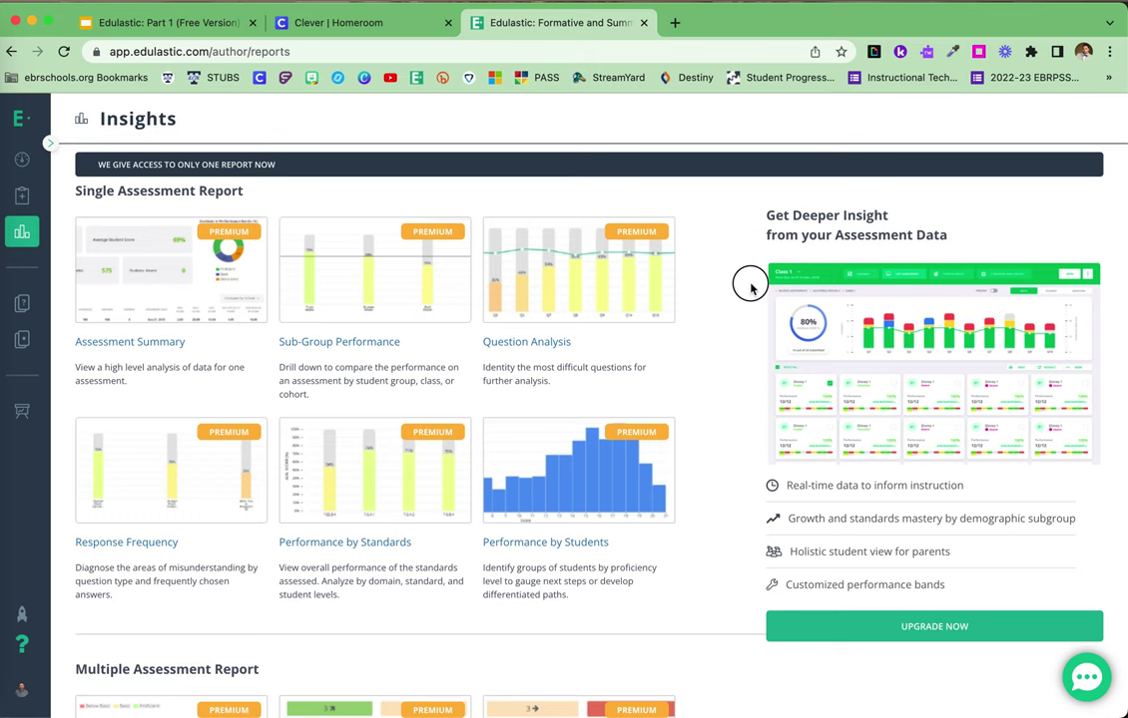
Step: Browse the Insights reports, open the Standards Gradebook, and return to the Edulastic: Part 1 deck
scroll(750, 279, down, 3)
scroll(751, 288, down, 2)
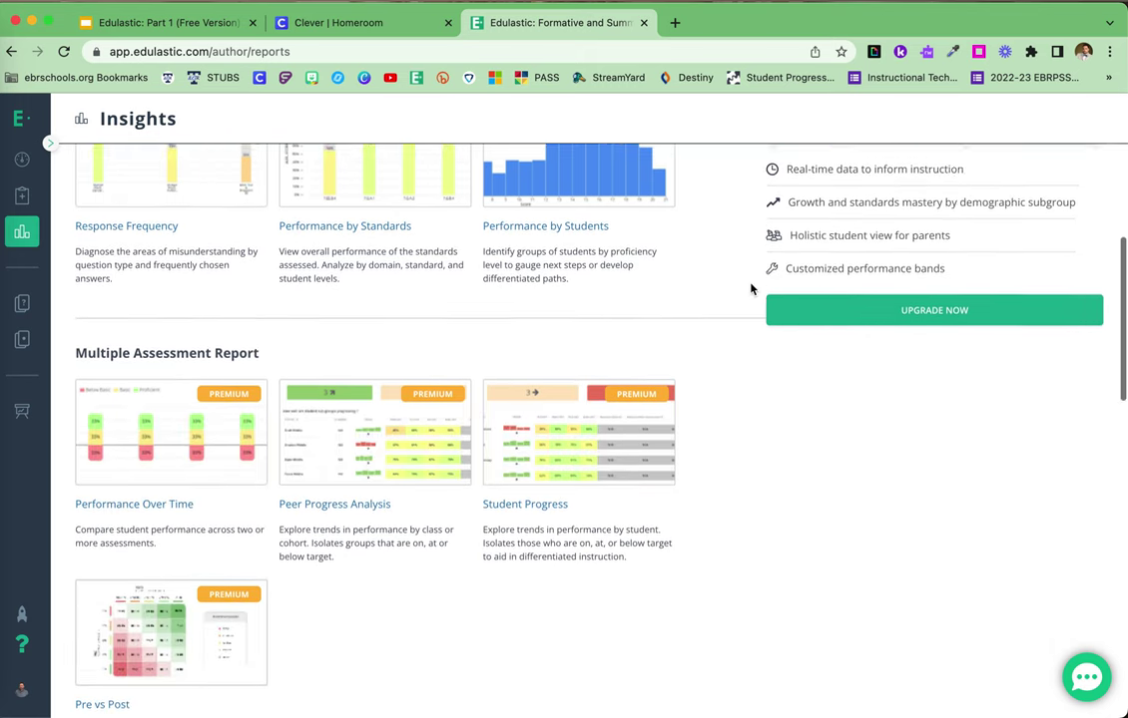
scroll(751, 288, down, 2)
scroll(751, 288, down, 2)
scroll(750, 288, down, 2)
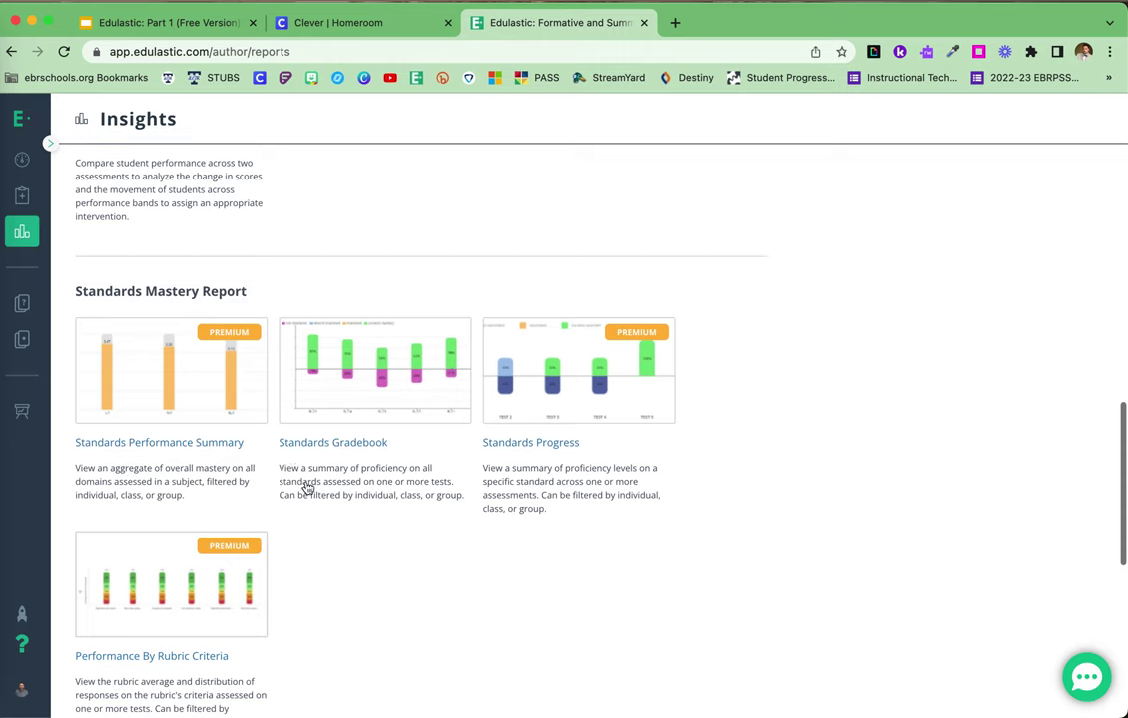
click(359, 442)
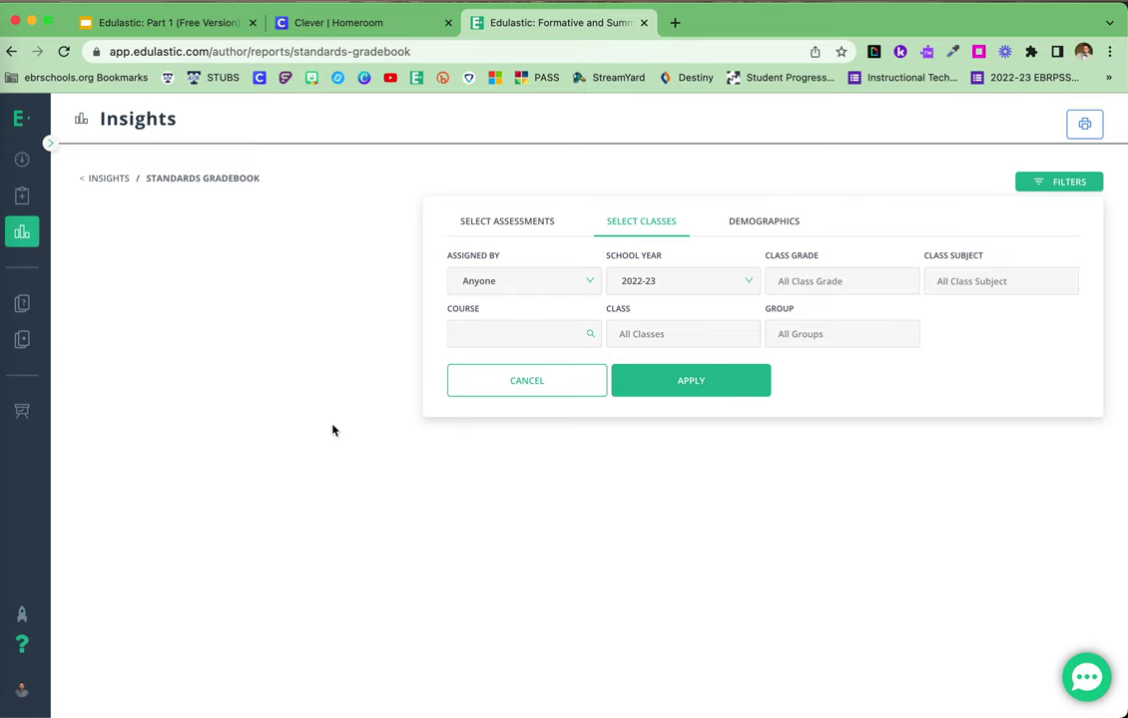
click(126, 23)
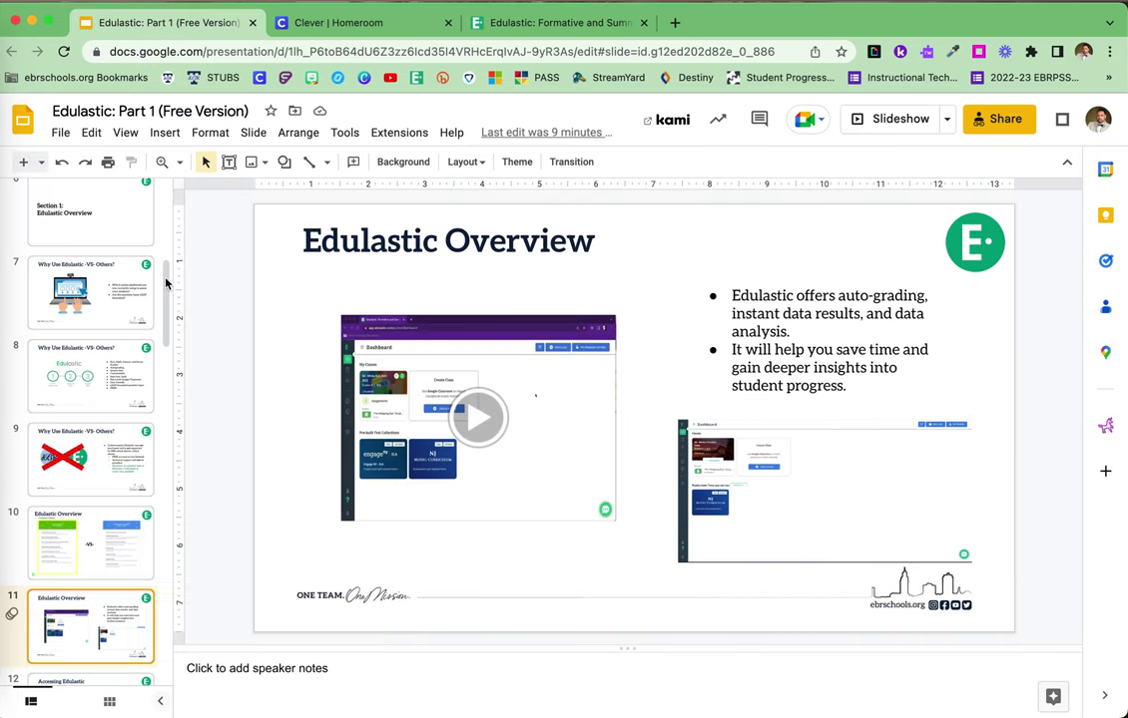
Step: Scroll through the slide filmstrip and display the deck's title slide
scroll(165, 329, down, 4)
drag(172, 346, 171, 521)
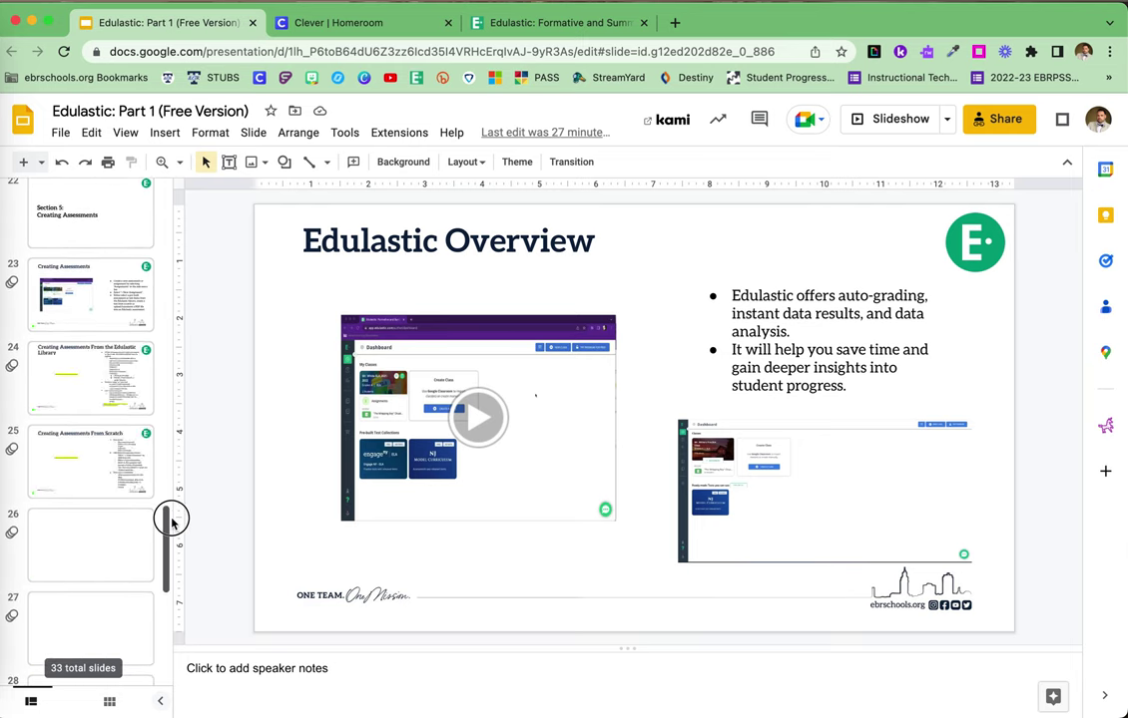
drag(171, 521, 166, 601)
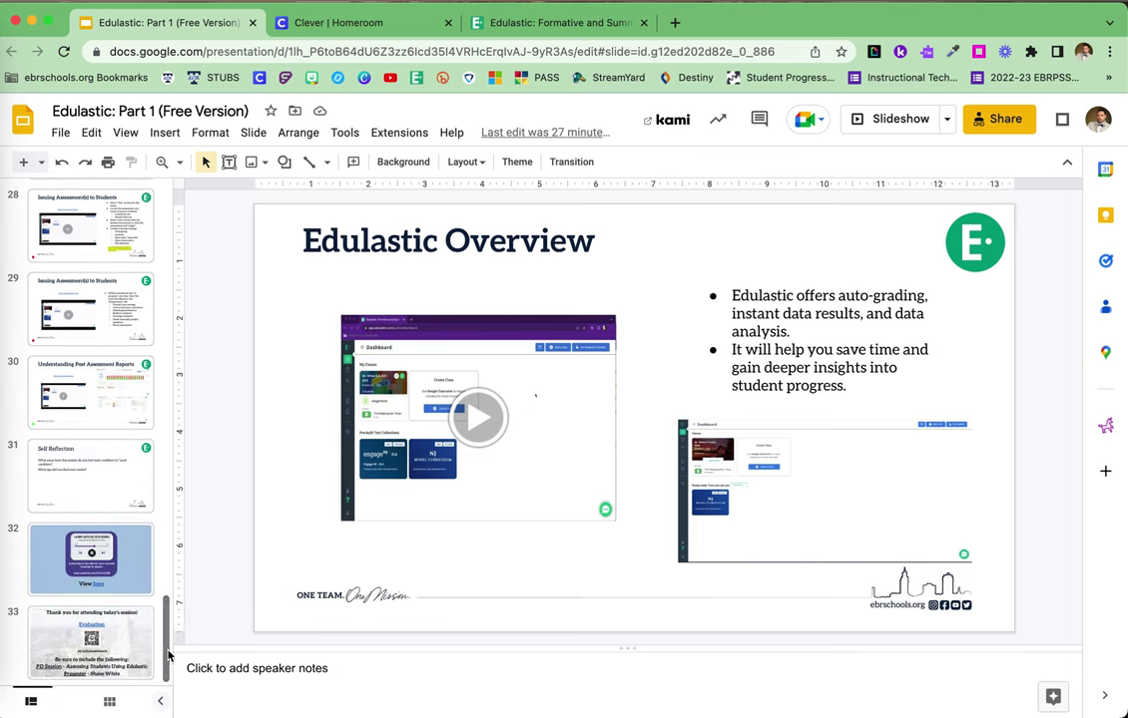
drag(168, 656, 165, 595)
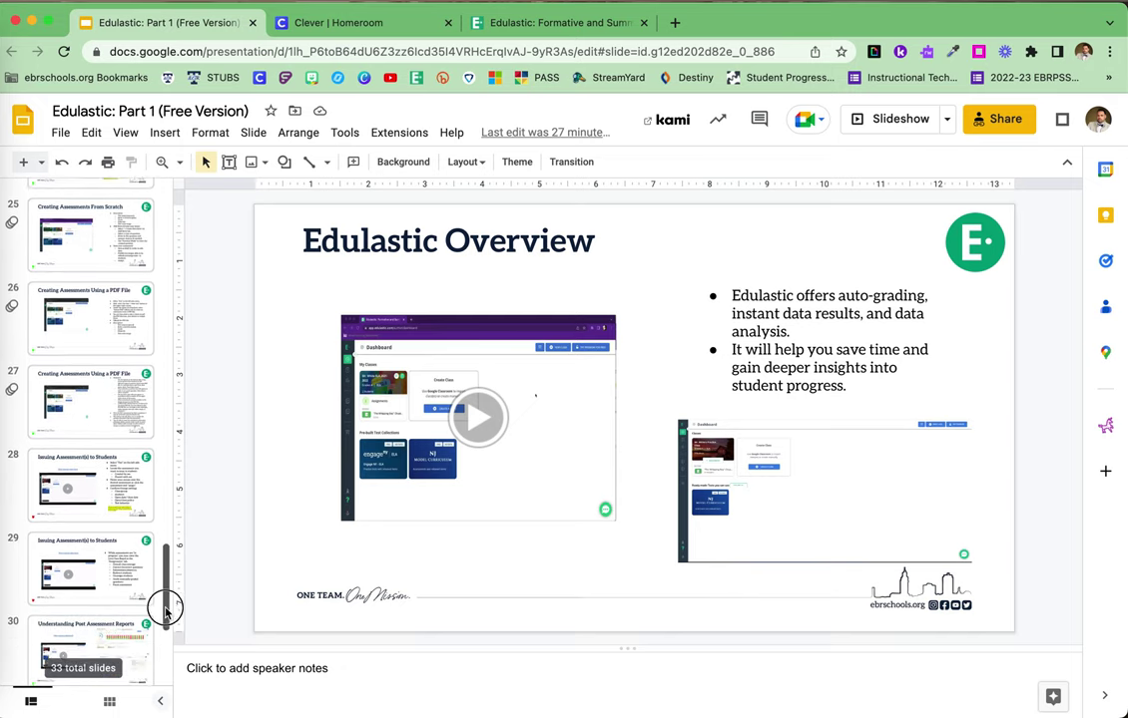
mouse_move(165, 595)
mouse_down()
mouse_move(170, 670)
mouse_move(163, 235)
mouse_up()
click(137, 227)
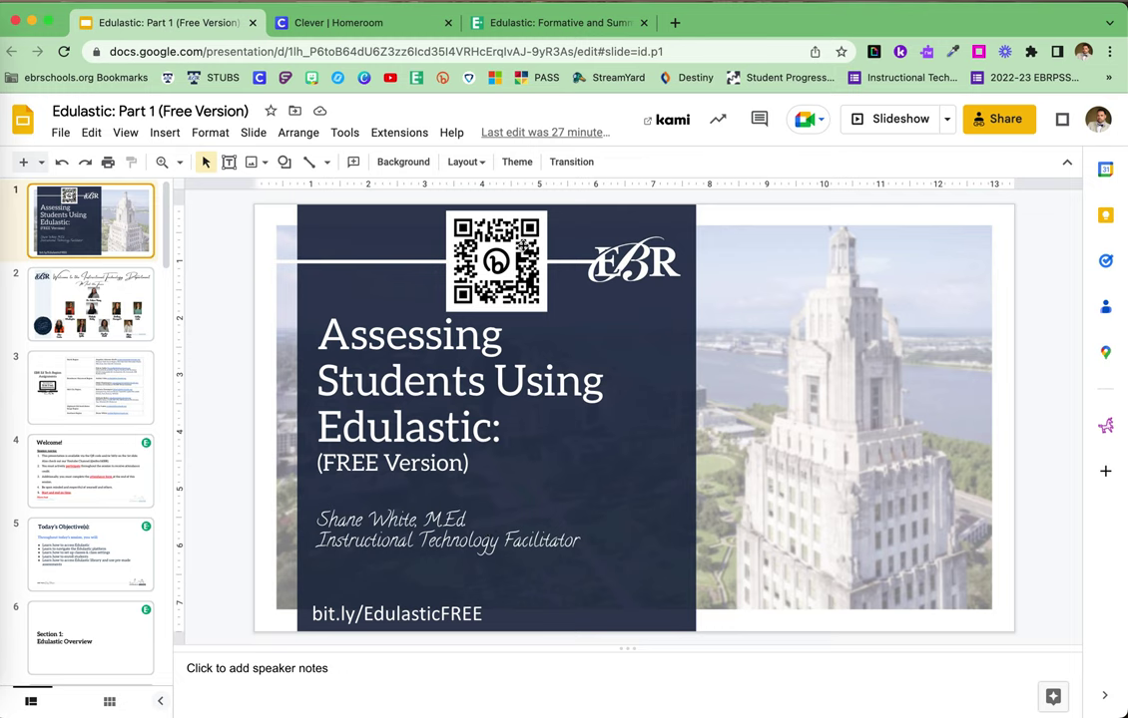
Step: Step through slides 15, 29 and 30 to reach slide 31, Self Reflection
mouse_move(163, 201)
mouse_down()
mouse_move(176, 390)
mouse_move(169, 567)
mouse_up()
click(170, 384)
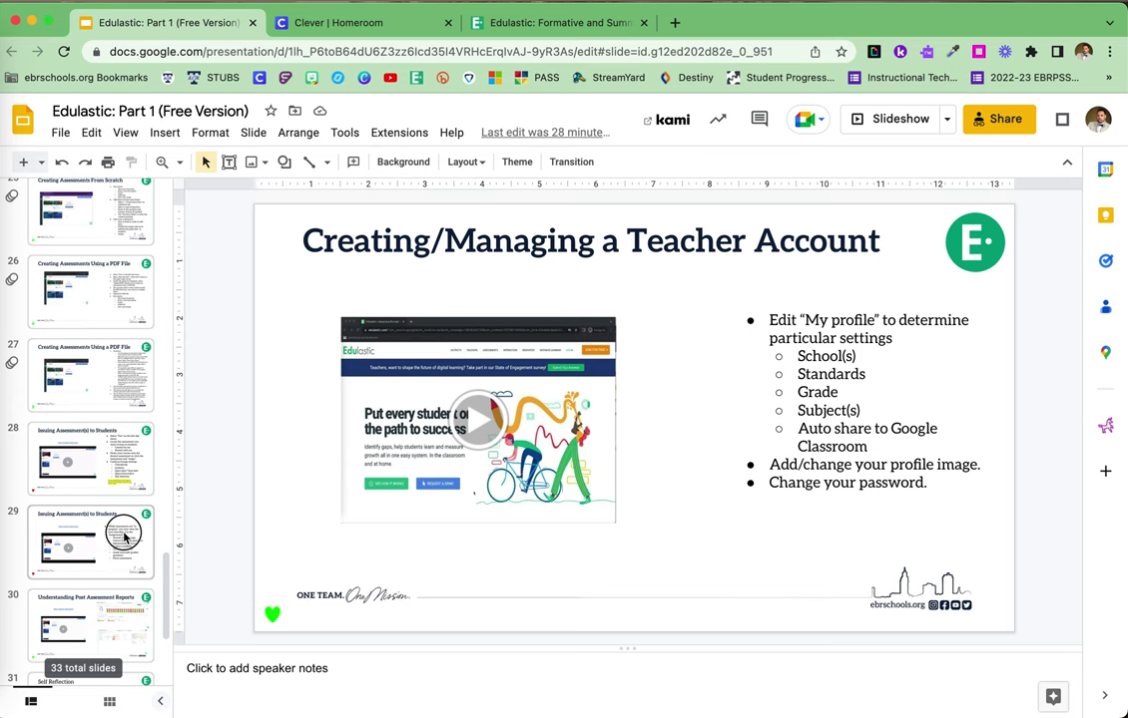
click(123, 539)
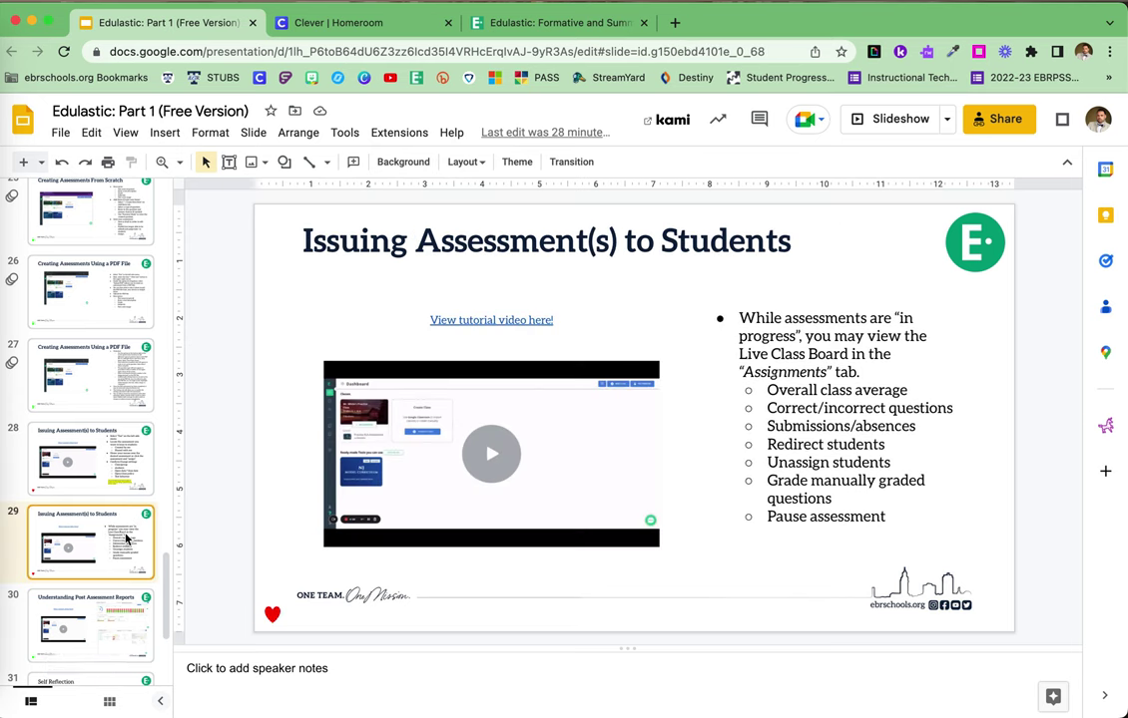
drag(166, 570, 171, 674)
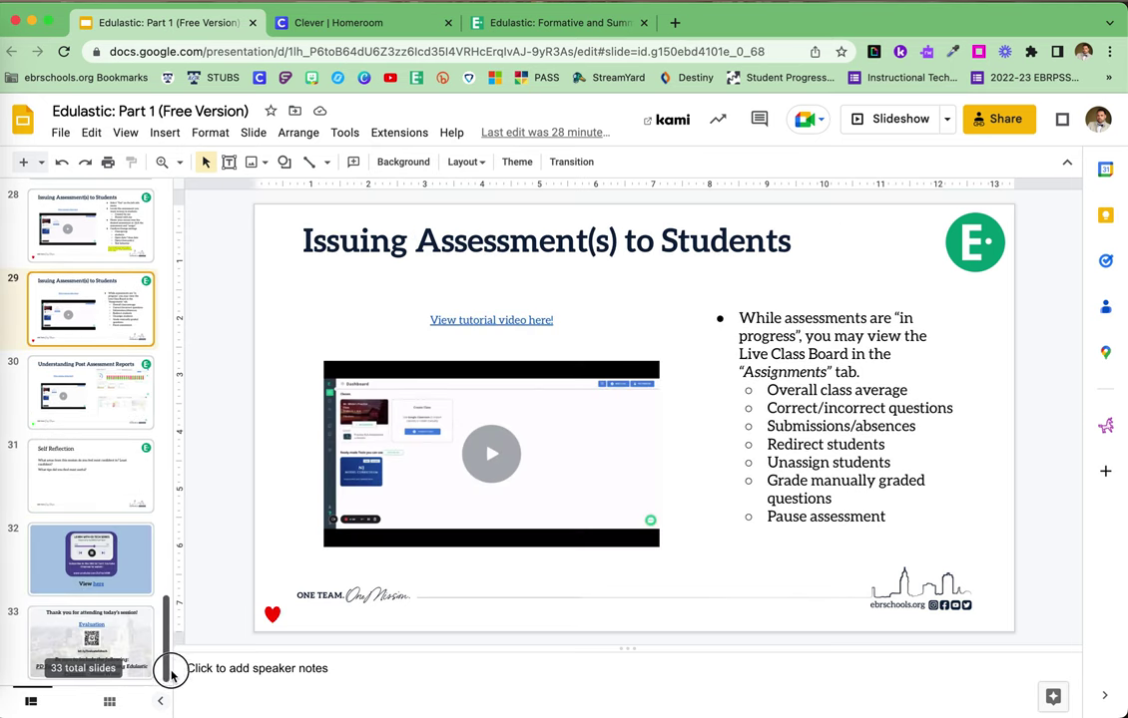
click(98, 406)
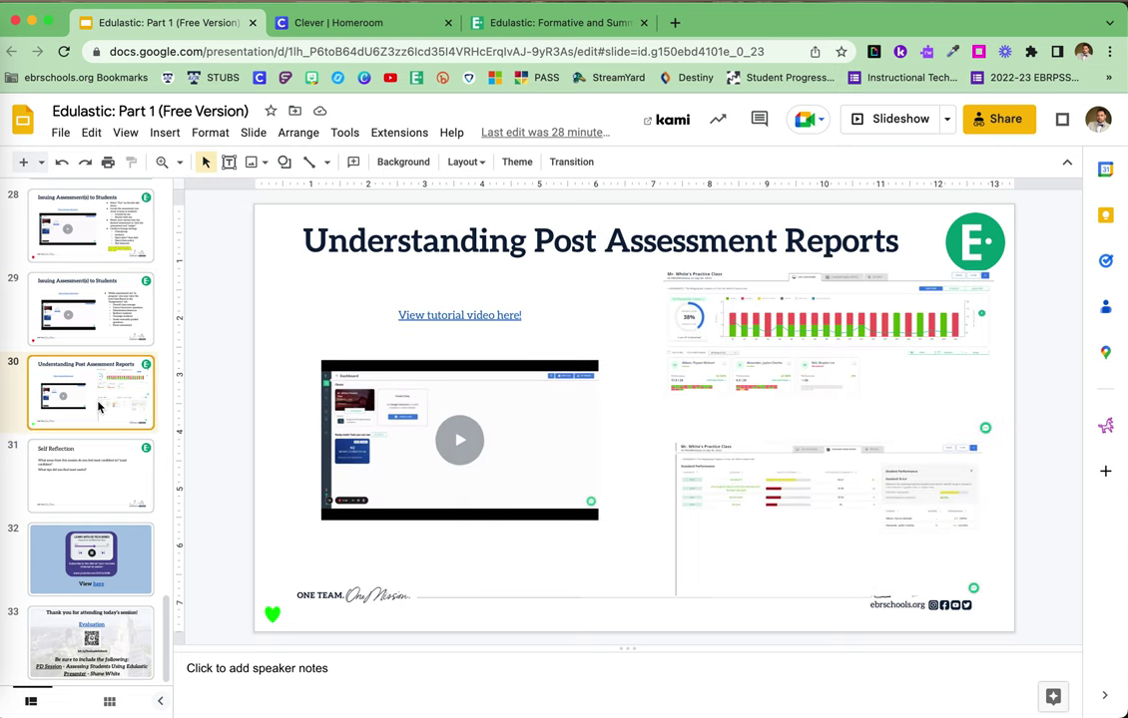
click(96, 466)
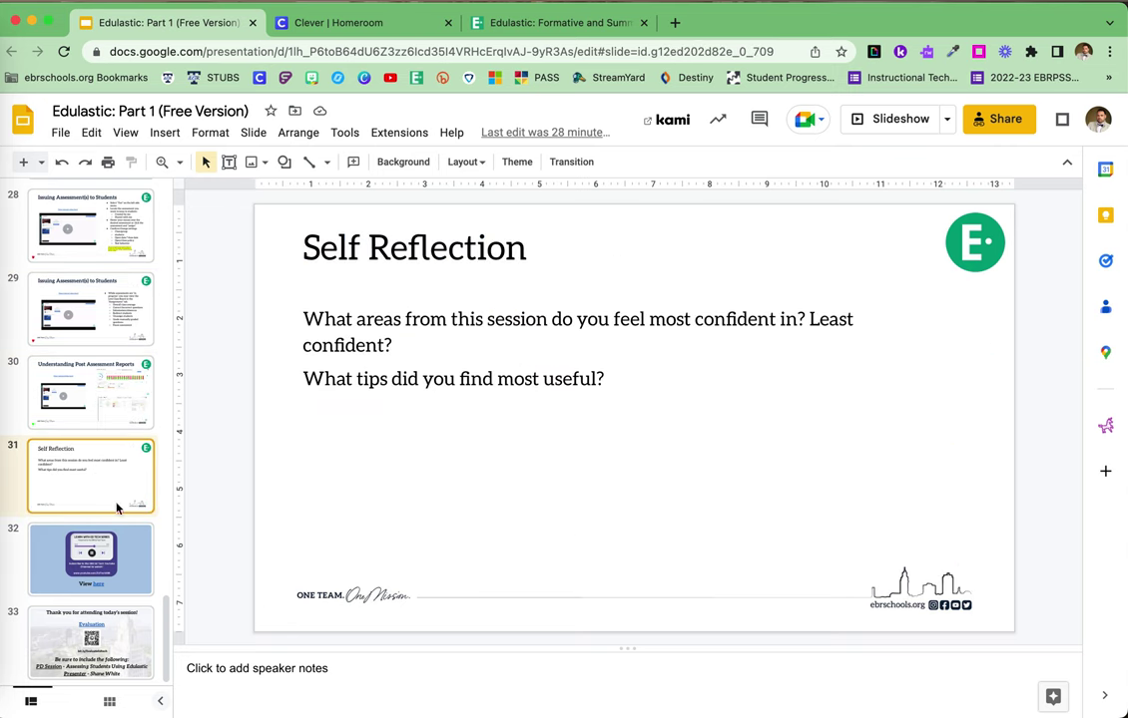
Step: Display slide 33 with the evaluation QR code, then scroll the filmstrip back to the top
click(141, 649)
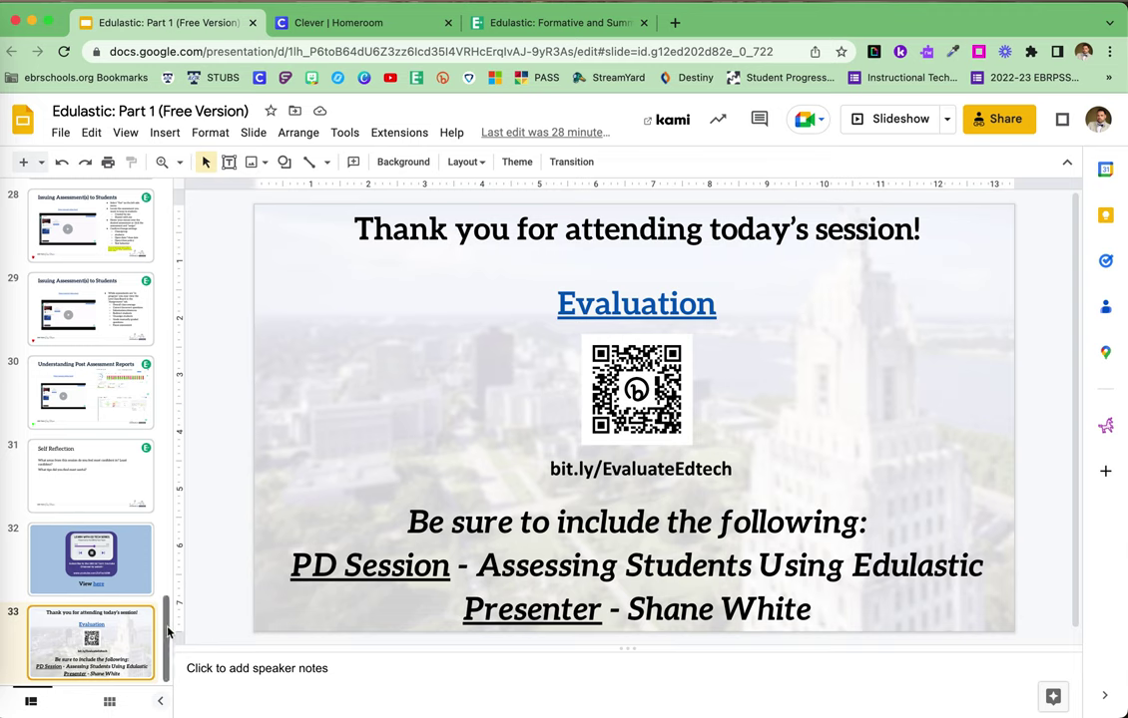
scroll(167, 518, up, 2)
scroll(166, 419, up, 10)
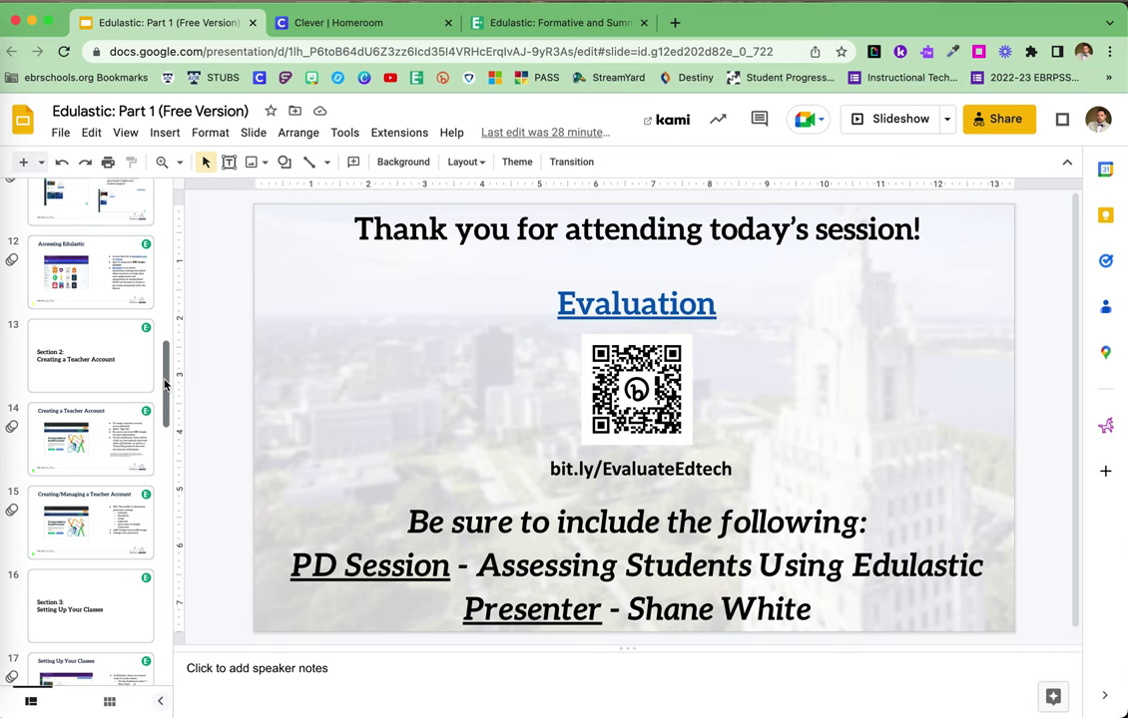
scroll(168, 372, up, 1)
drag(168, 372, 166, 202)
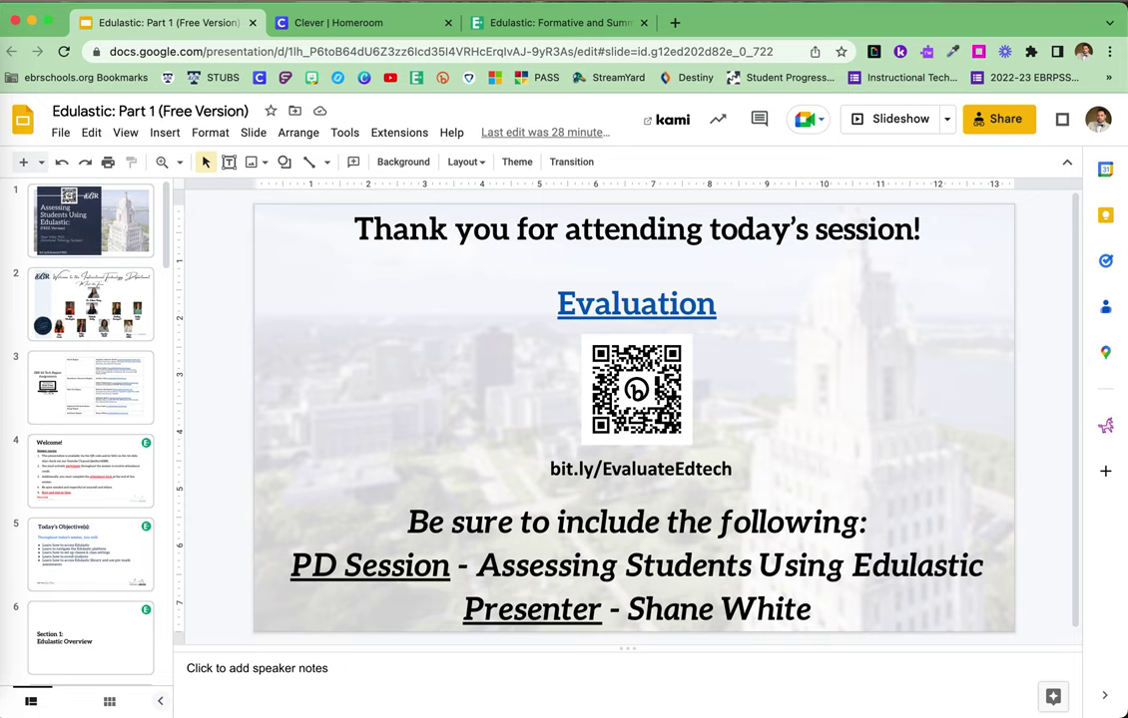
drag(167, 213, 166, 202)
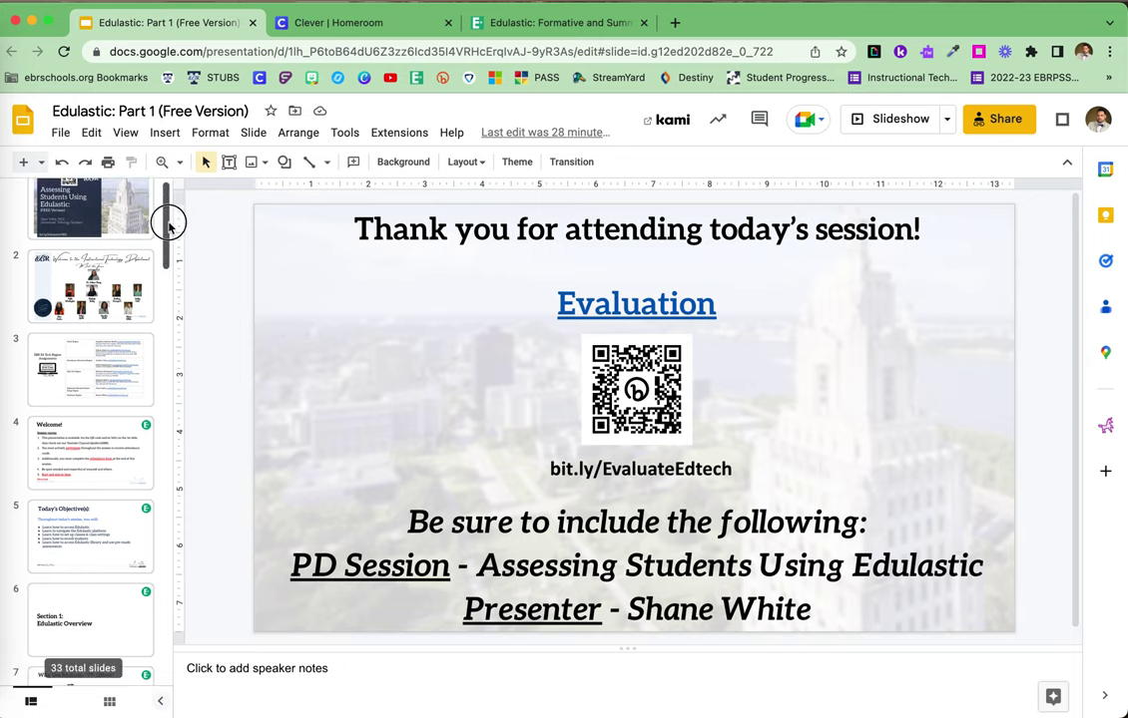